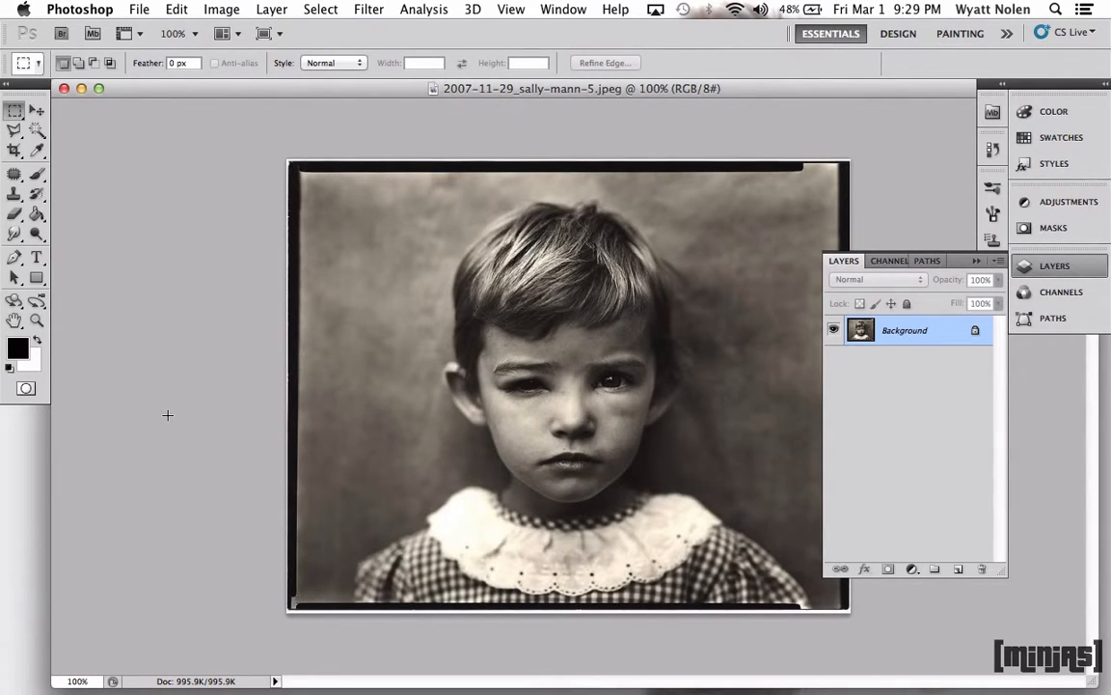
# Step: Duplicate the Background layer and name the copy Base
pyautogui.hotkey('ctrl', 'j')
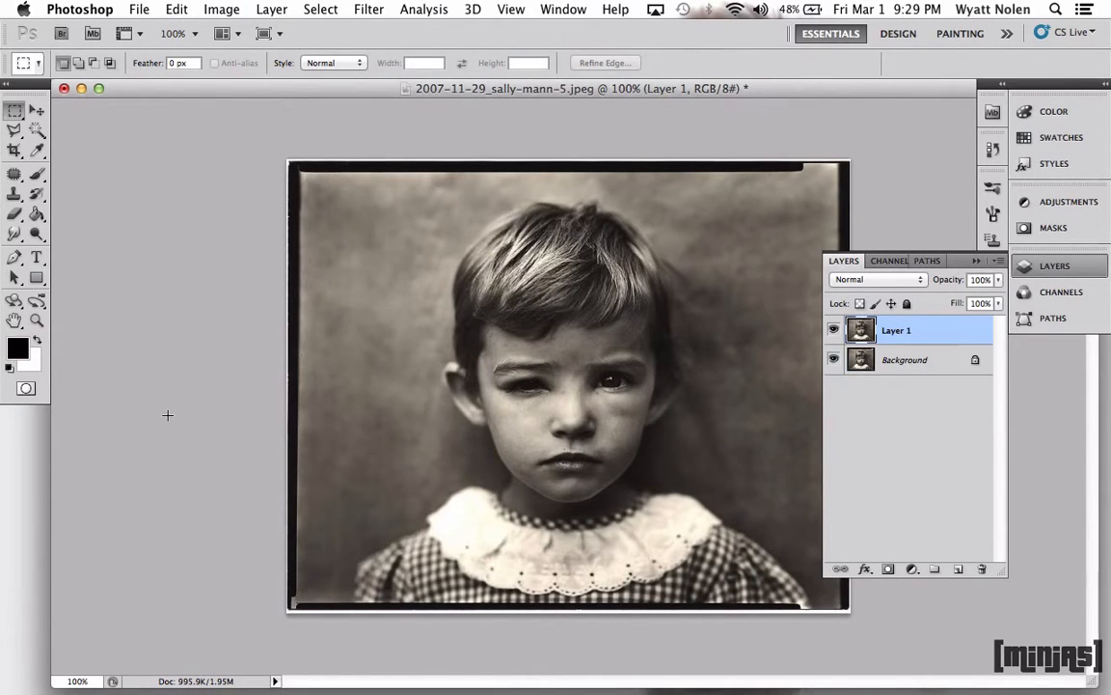
pyautogui.doubleClick(898, 332)
pyautogui.write('Base')
pyautogui.press('Return')
# Step: Desaturate the Base layer to turn the portrait black and white
pyautogui.click(211, 8)
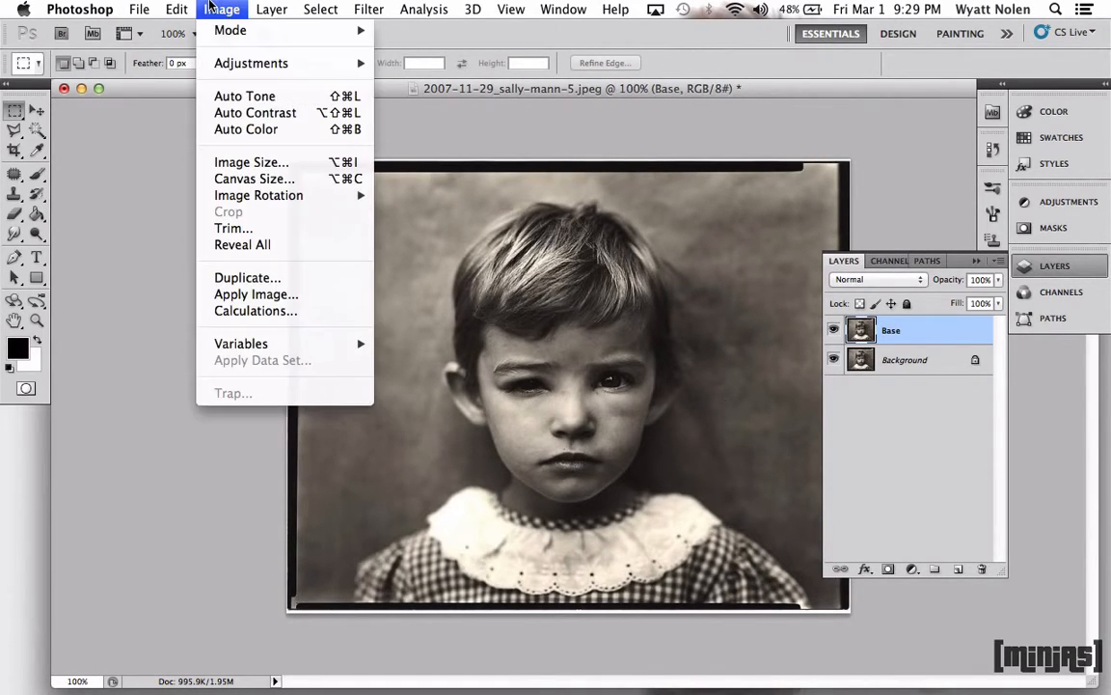
pyautogui.moveTo(245, 68)
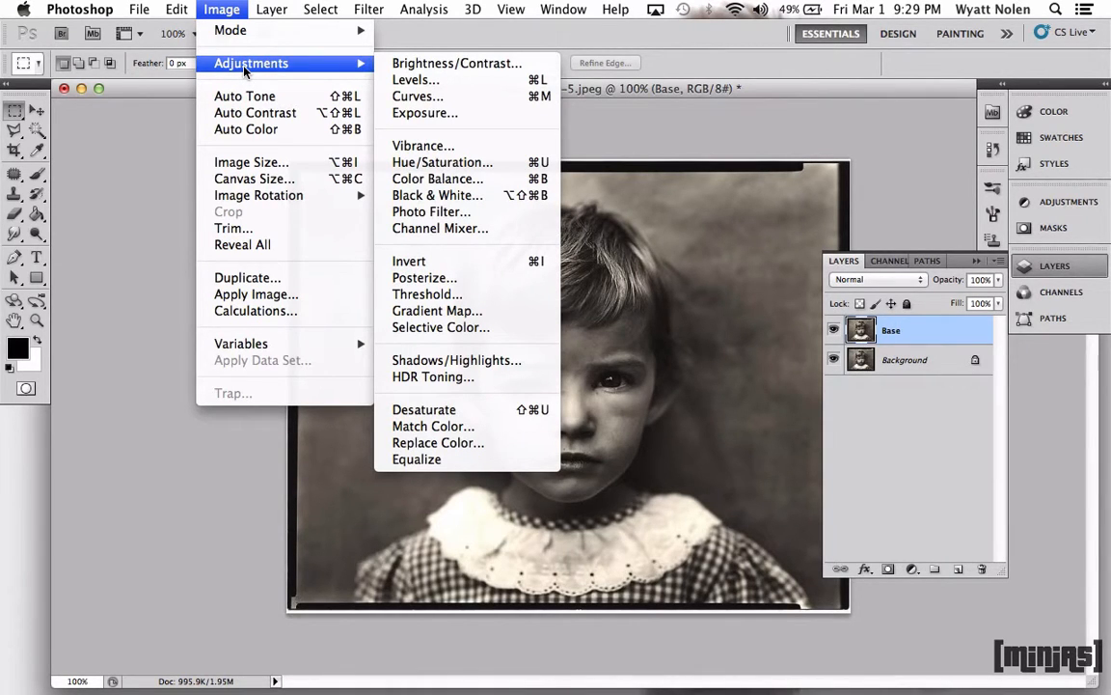
pyautogui.click(417, 408)
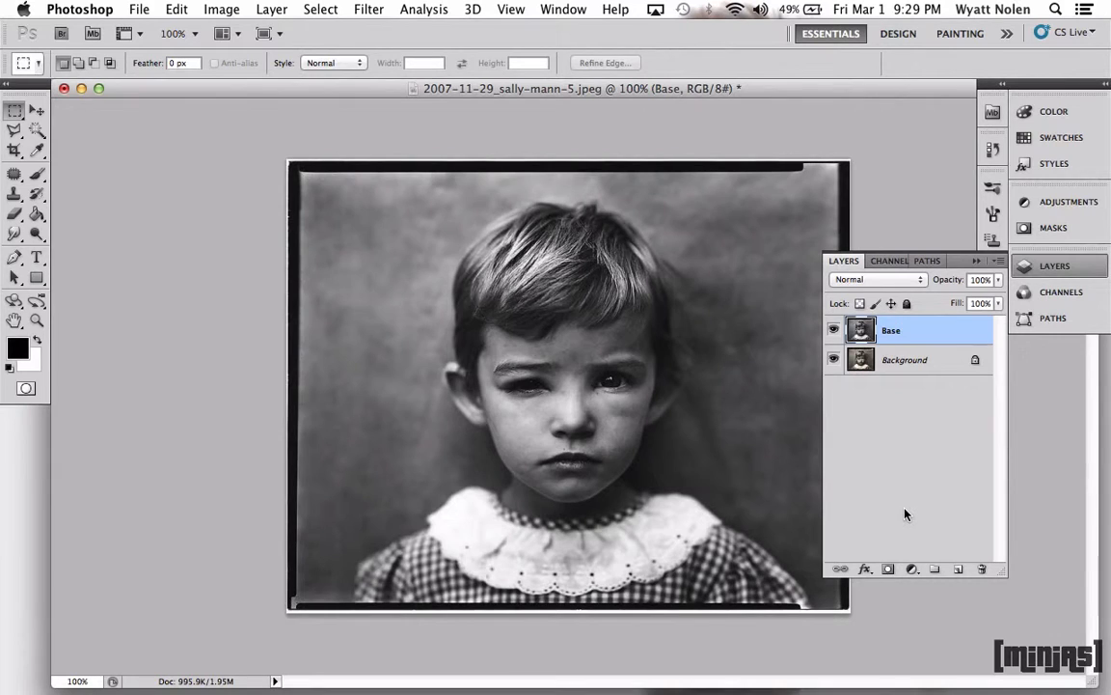
# Step: Try to cover the photo's upper-left black border with a 45 px Clone Stamp sampled from the backdrop, and undo the stroke
pyautogui.click(13, 196)
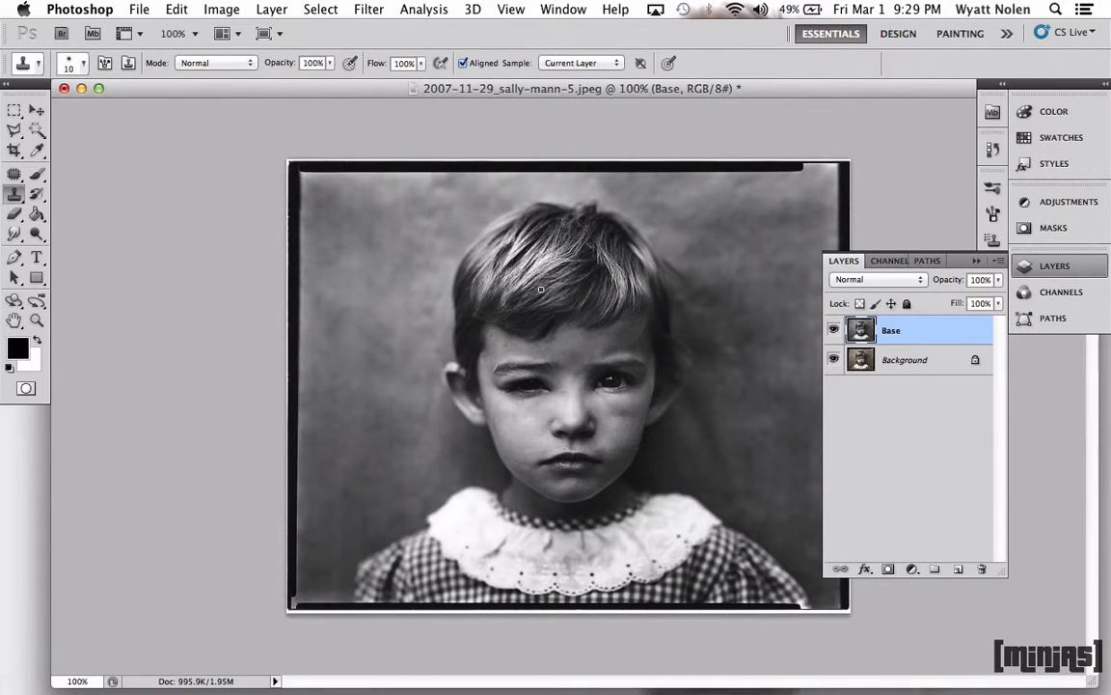
pyautogui.press(']')
pyautogui.press(']')
pyautogui.press(']')
pyautogui.press(']')
pyautogui.press(']')
pyautogui.press(']')
pyautogui.press(']')
pyautogui.keyDown('alt'); pyautogui.click(328, 202); pyautogui.keyUp('alt')
pyautogui.moveTo(328, 202)
pyautogui.mouseDown()
pyautogui.moveTo(296, 194)
pyautogui.moveTo(296, 241)
pyautogui.moveTo(289, 177)
pyautogui.moveTo(292, 330)
pyautogui.moveTo(305, 224)
pyautogui.moveTo(308, 324)
pyautogui.mouseUp()
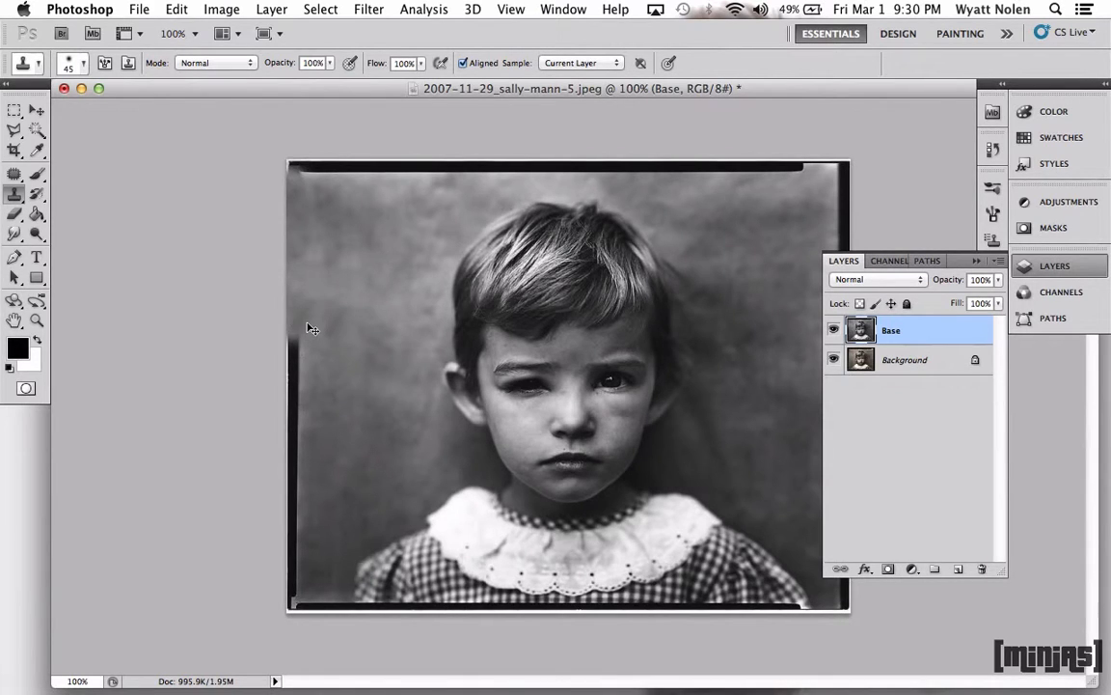
pyautogui.press('super+z')
# Step: Duplicate the Base layer and colorize the copy with Hue/Saturation at hue 49
pyautogui.press('b')
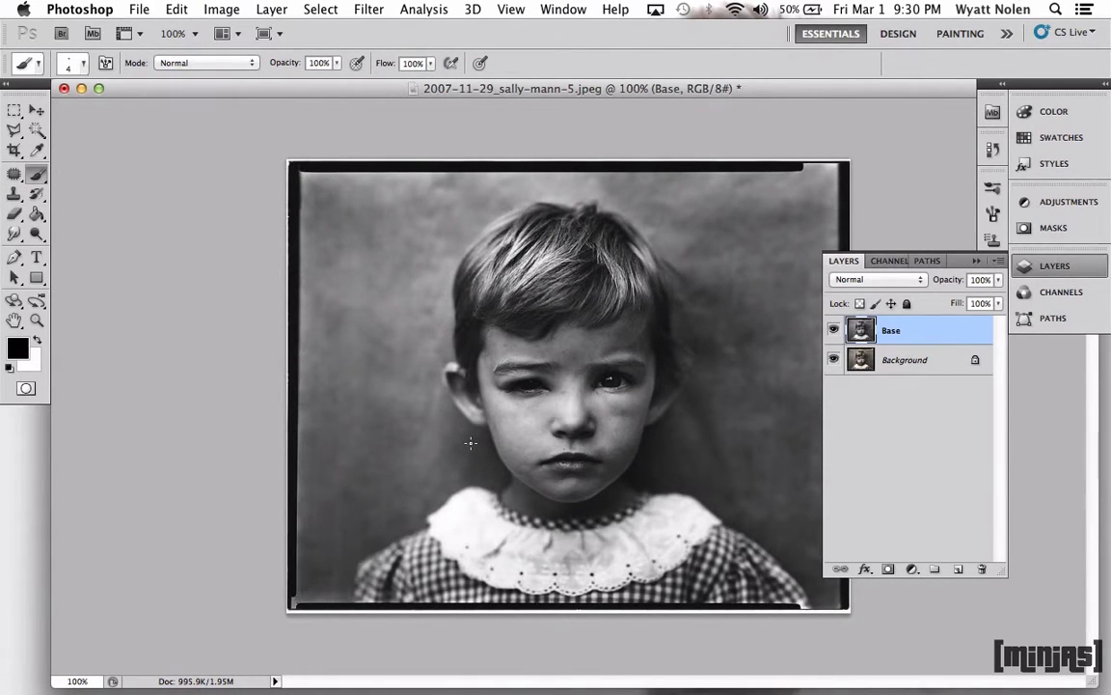
pyautogui.press('super+j')
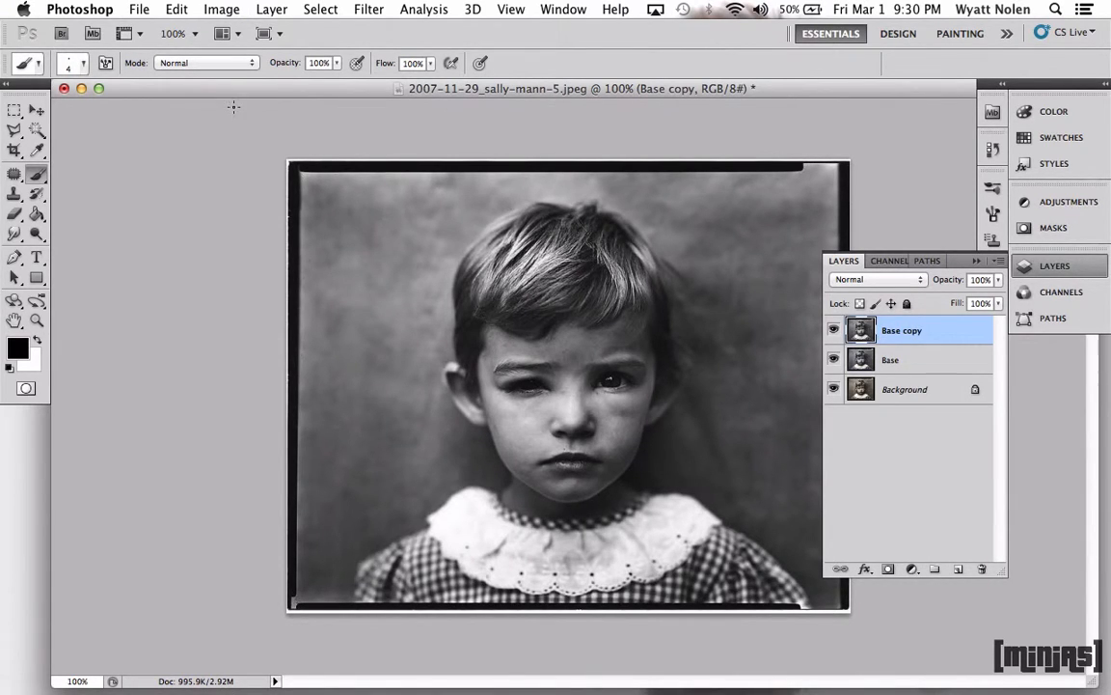
pyautogui.click(222, 9)
pyautogui.moveTo(236, 63)
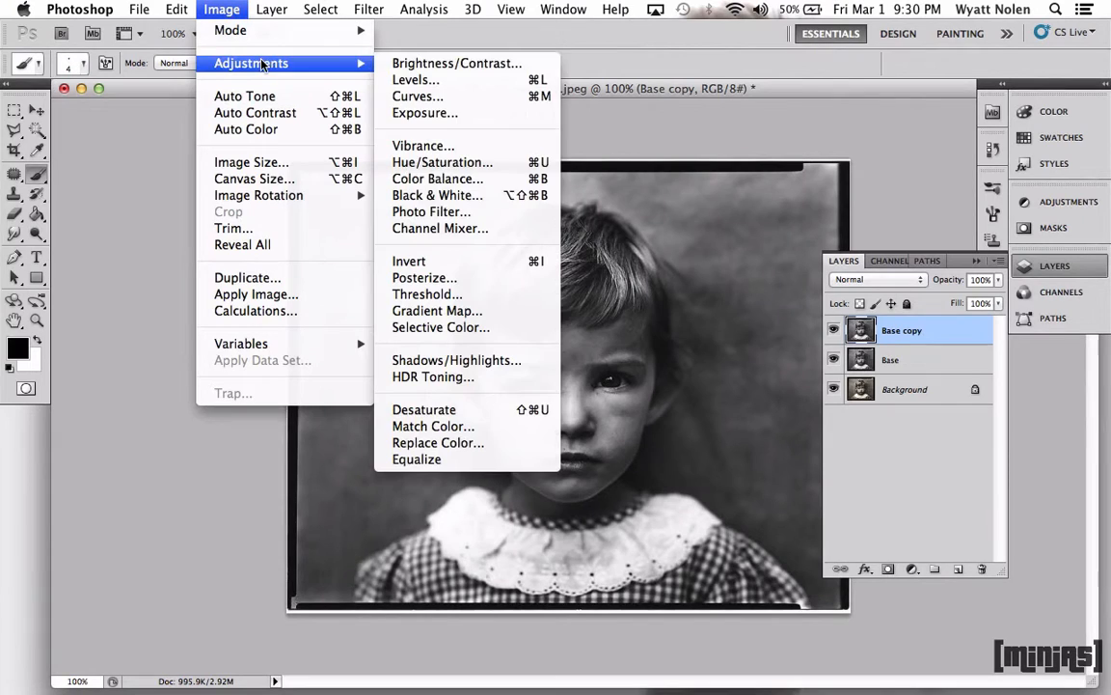
pyautogui.click(457, 164)
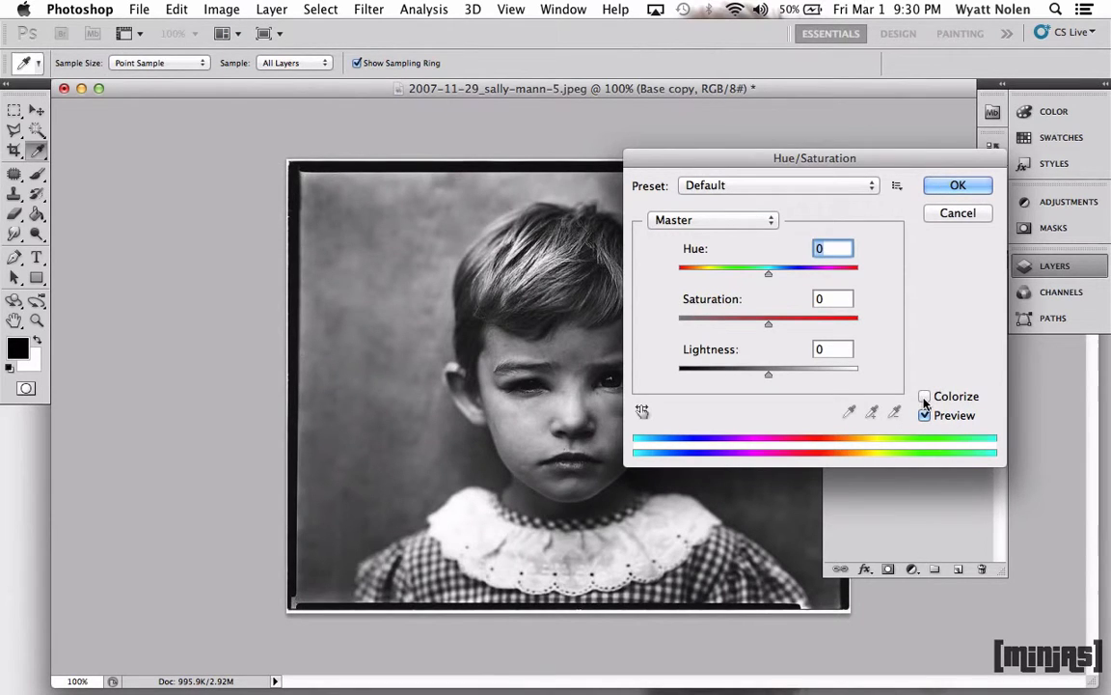
pyautogui.click(924, 397)
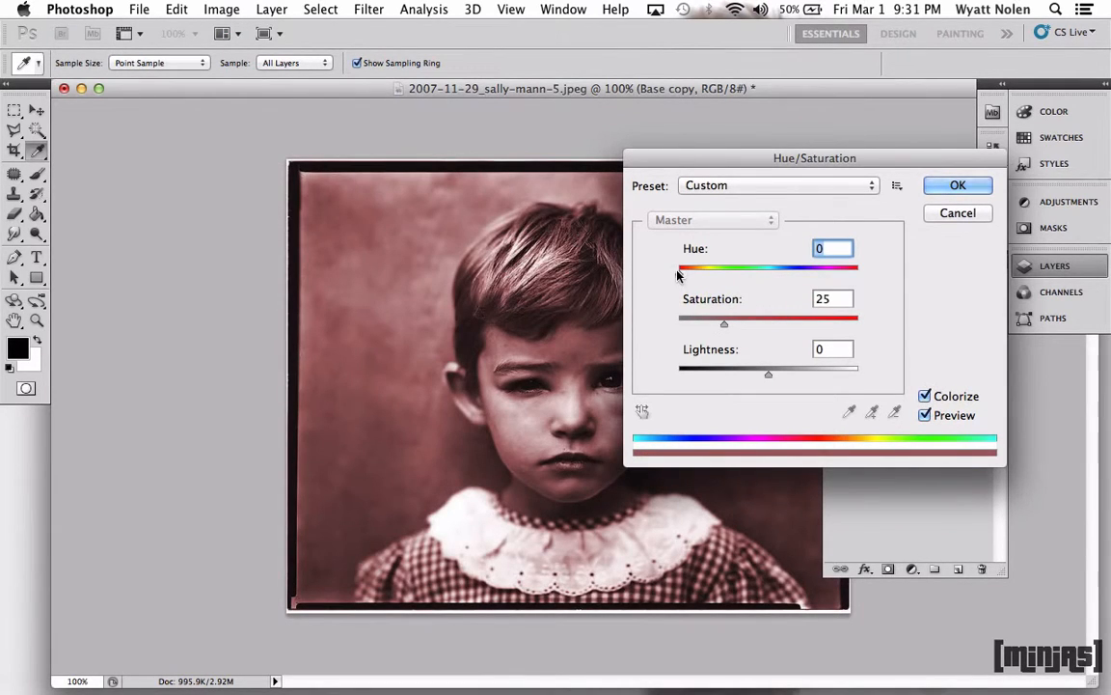
pyautogui.moveTo(679, 277); pyautogui.dragTo(704, 277)
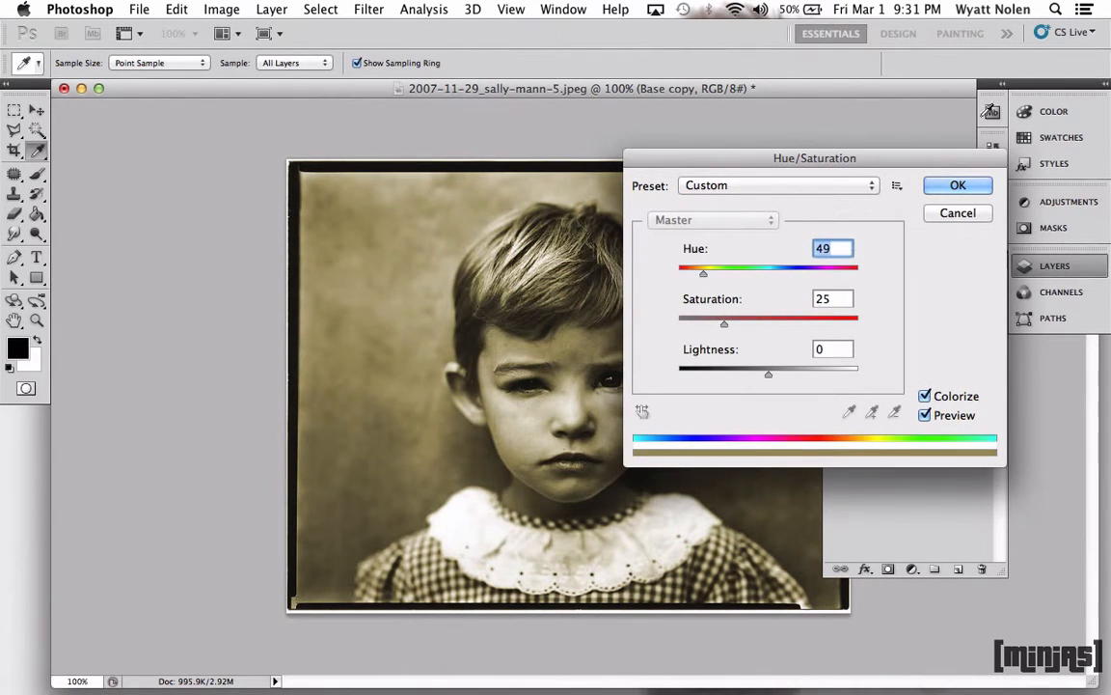
pyautogui.click(960, 185)
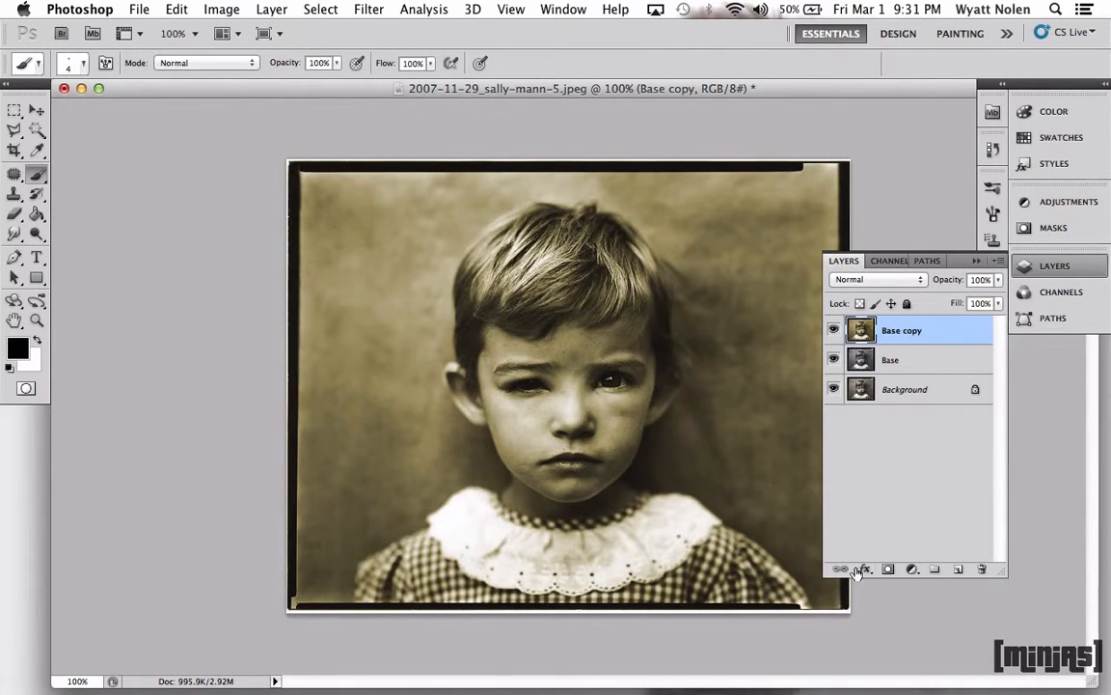
# Step: Add a layer mask to the colorized Base copy and fill the mask with black
pyautogui.click(888, 570)
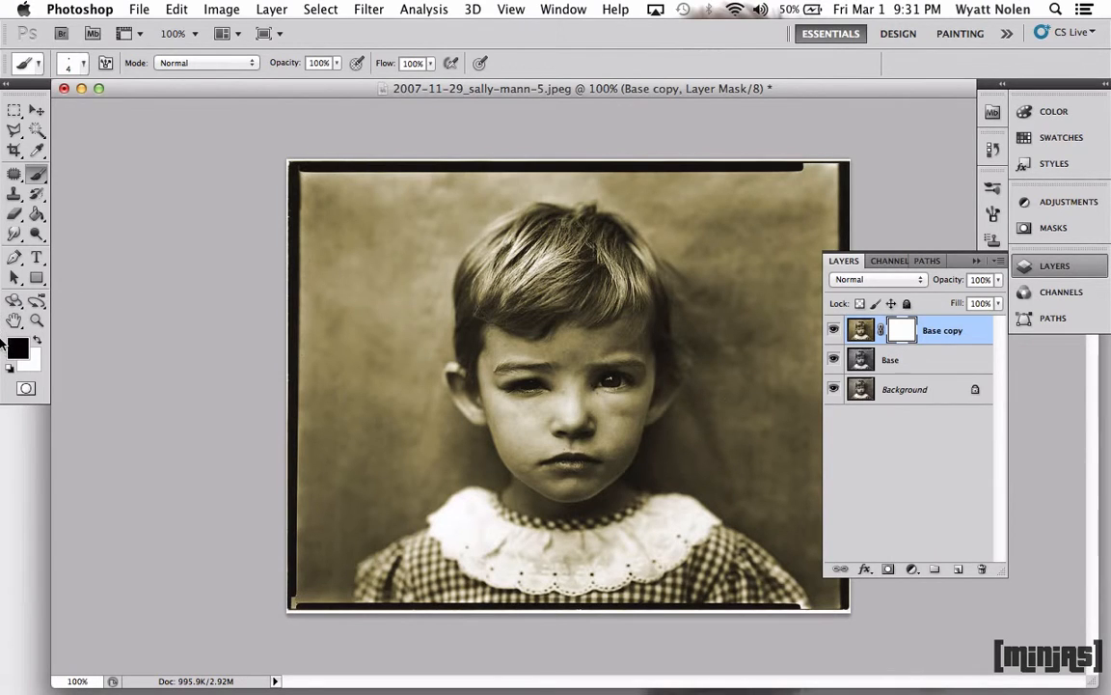
pyautogui.click(39, 214)
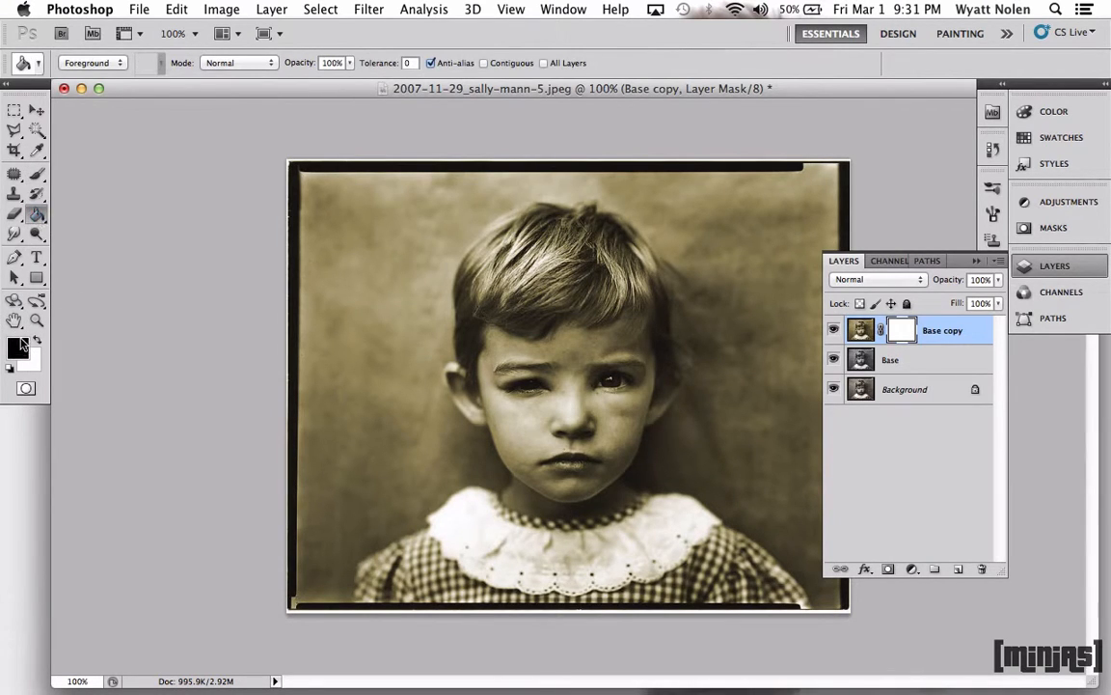
pyautogui.click(434, 339)
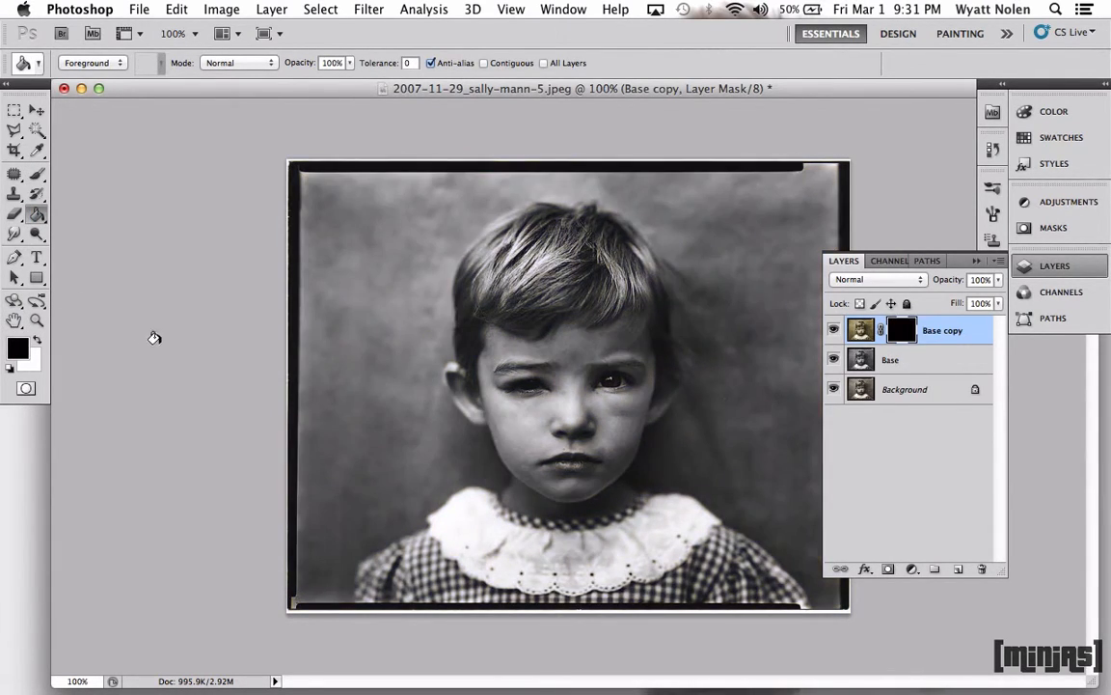
# Step: Try painting the tint onto the hair with a white 35 px brush on the mask, and delete the Base copy layer
pyautogui.click(37, 342)
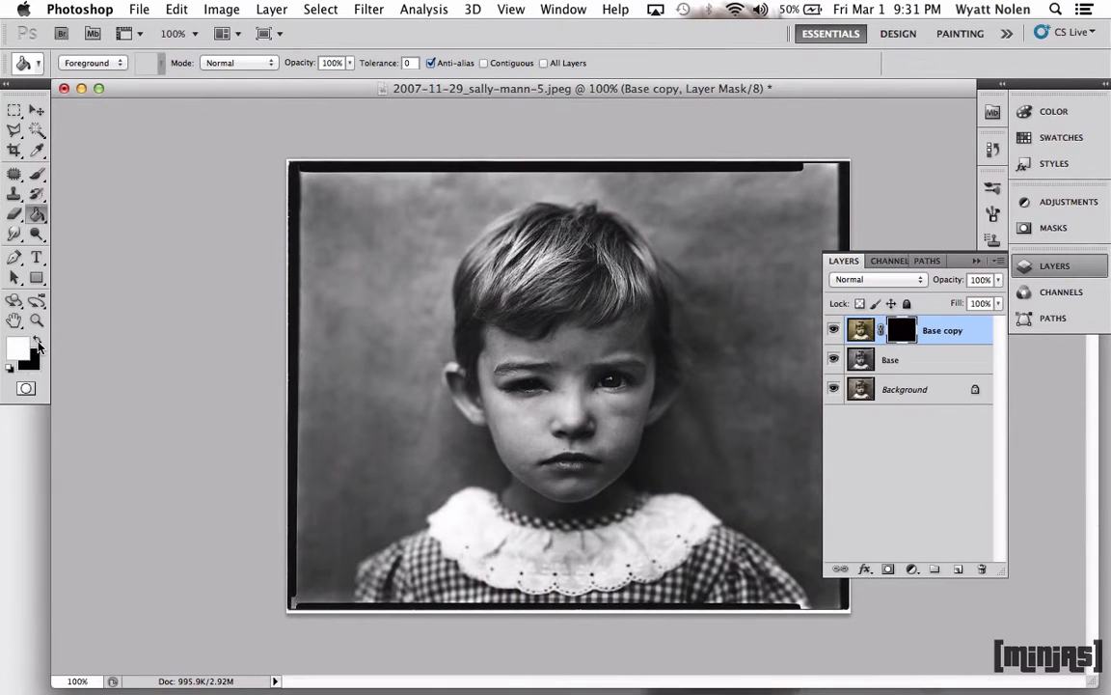
pyautogui.click(35, 175)
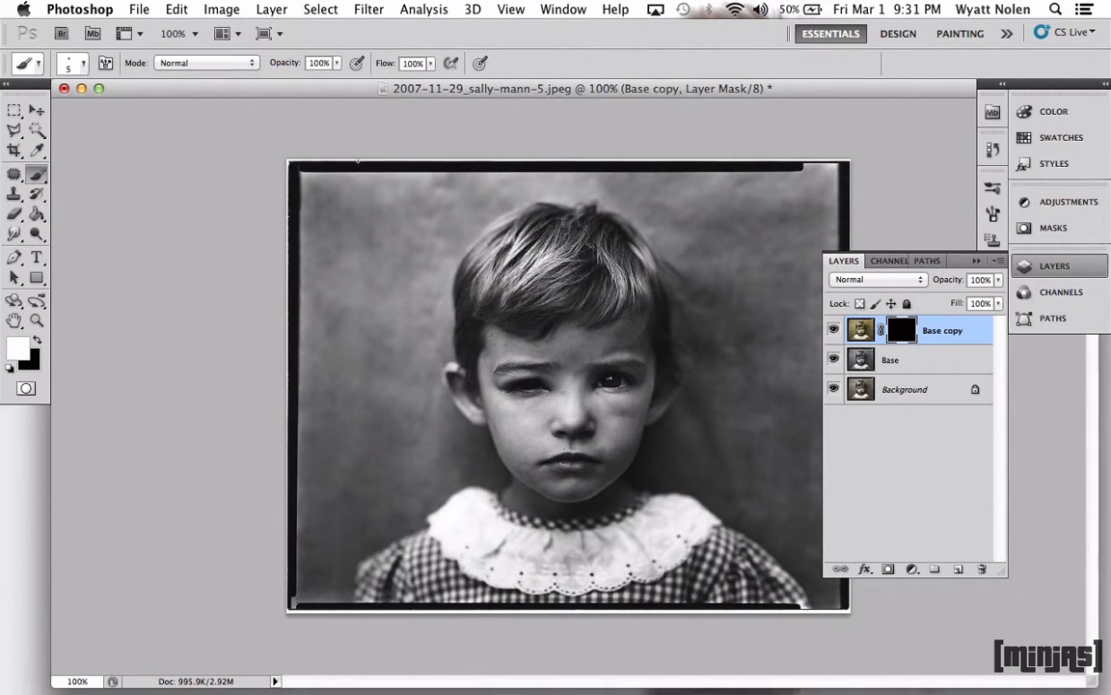
pyautogui.press(']')
pyautogui.press(']')
pyautogui.moveTo(565, 258)
pyautogui.mouseDown()
pyautogui.moveTo(453, 258)
pyautogui.moveTo(461, 286)
pyautogui.moveTo(472, 211)
pyautogui.moveTo(497, 216)
pyautogui.moveTo(469, 267)
pyautogui.moveTo(567, 299)
pyautogui.moveTo(614, 262)
pyautogui.mouseUp()
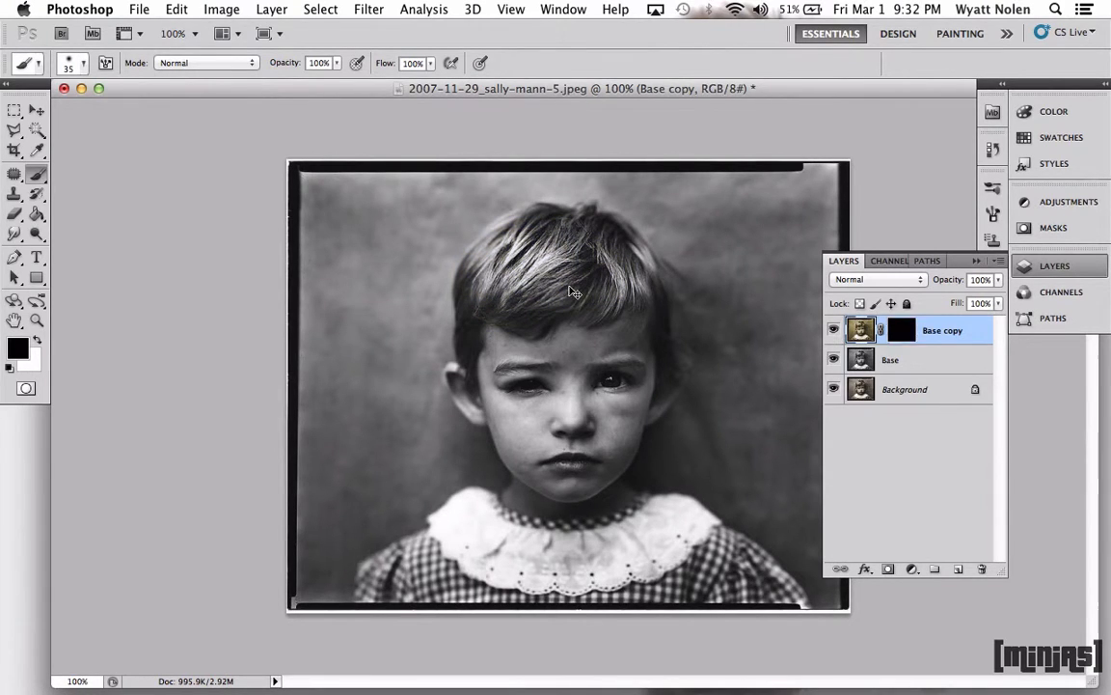
pyautogui.press('Delete')
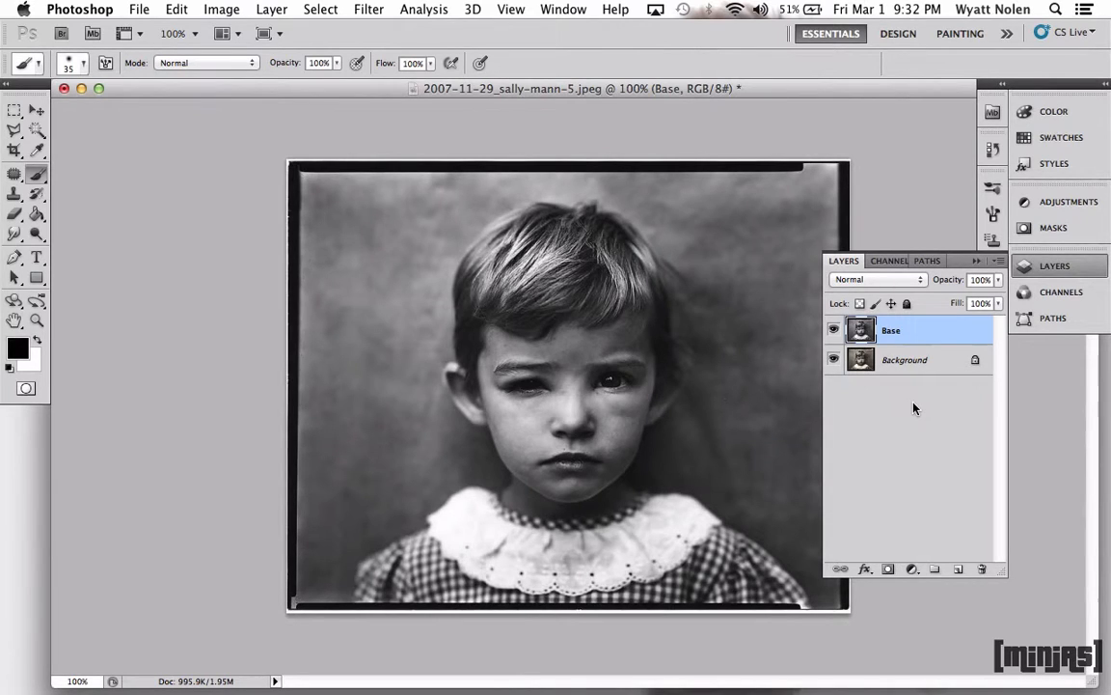
# Step: Create a new layer named Hair above the Base layer
pyautogui.press('super+shift+n')
pyautogui.write('ha')
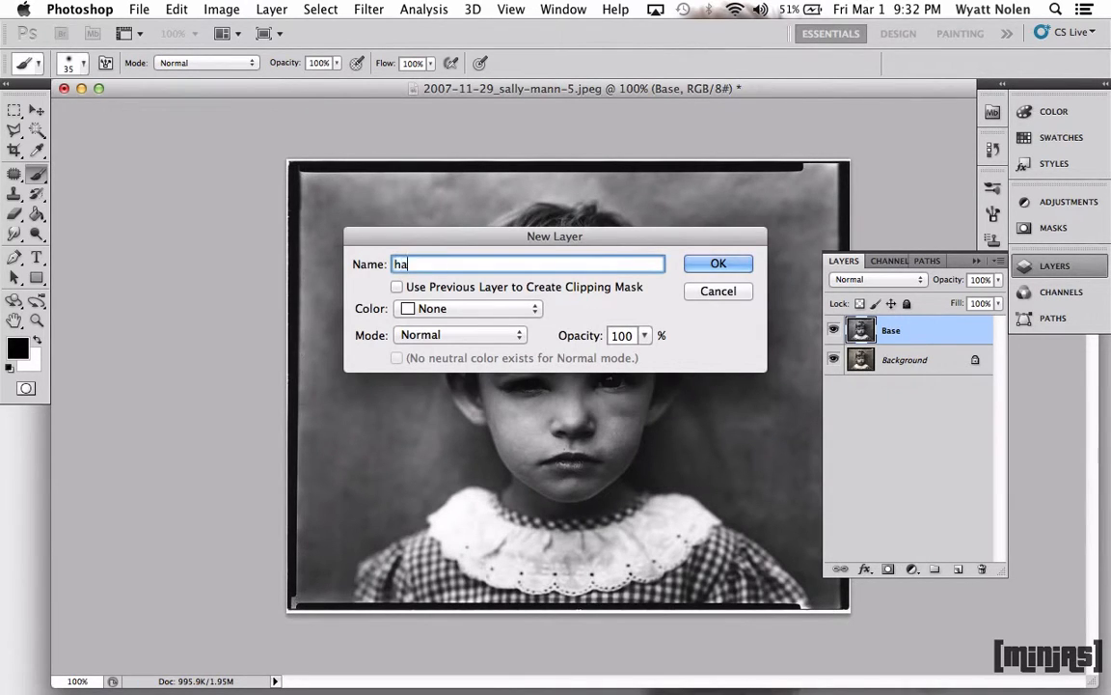
pyautogui.press('BackSpace')
pyautogui.press('BackSpace')
pyautogui.write('Hair')
pyautogui.press('Return')
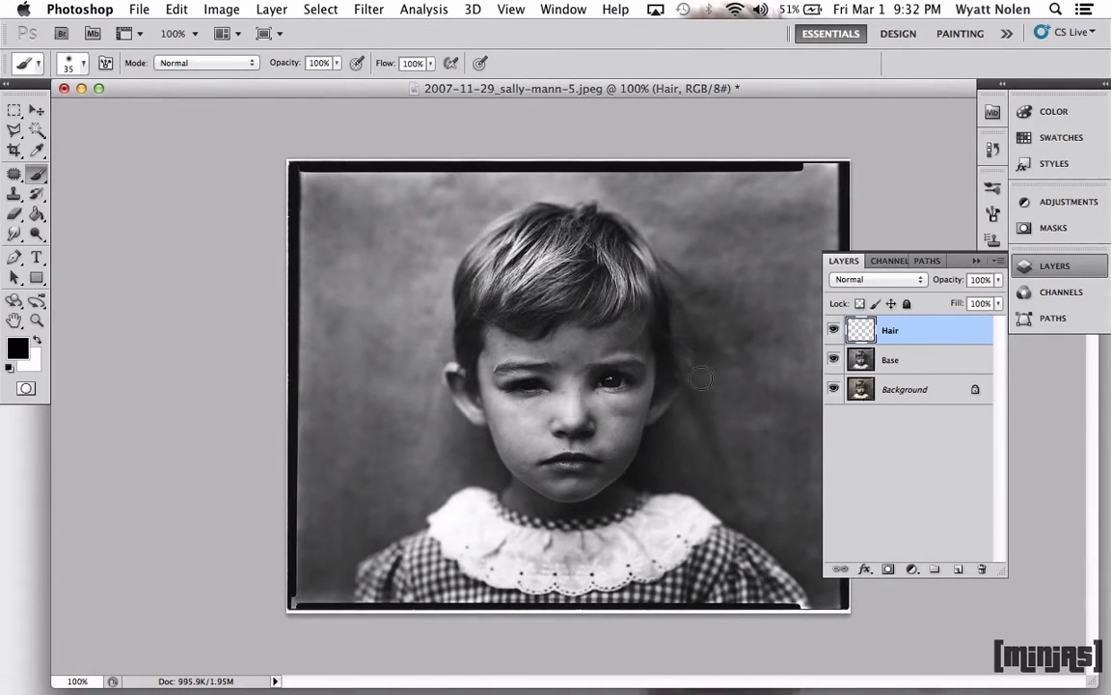
# Step: Set the foreground colour to #807853 and fill the whole Hair layer with it
pyautogui.click(17, 350)
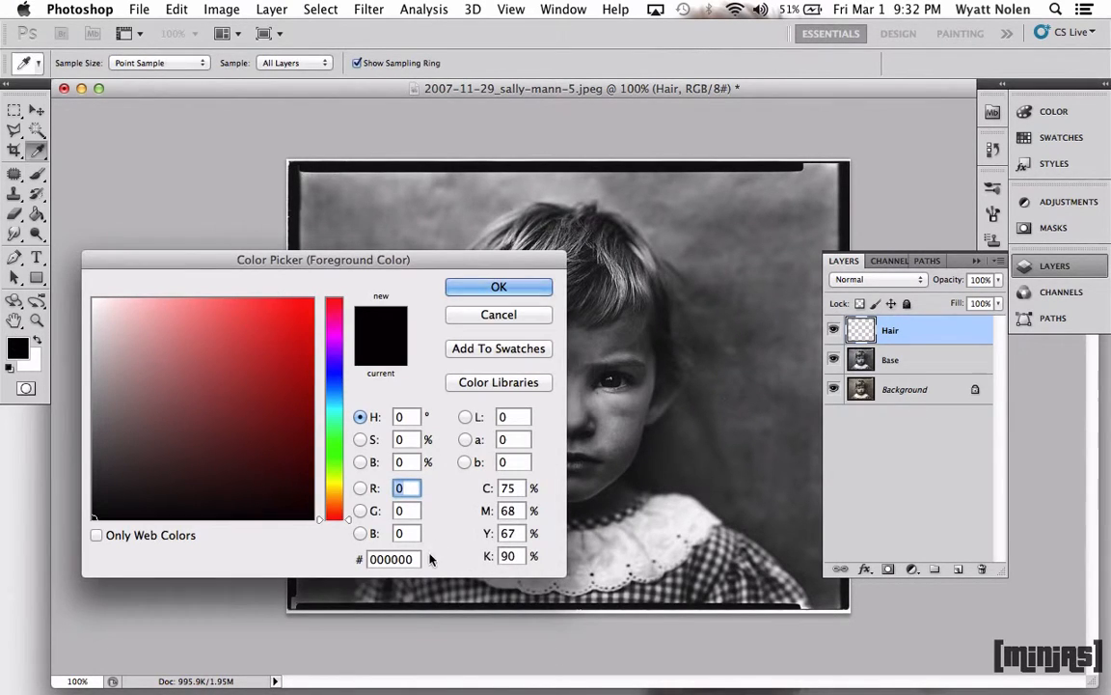
pyautogui.moveTo(417, 559); pyautogui.dragTo(270, 549)
pyautogui.press('BackSpace')
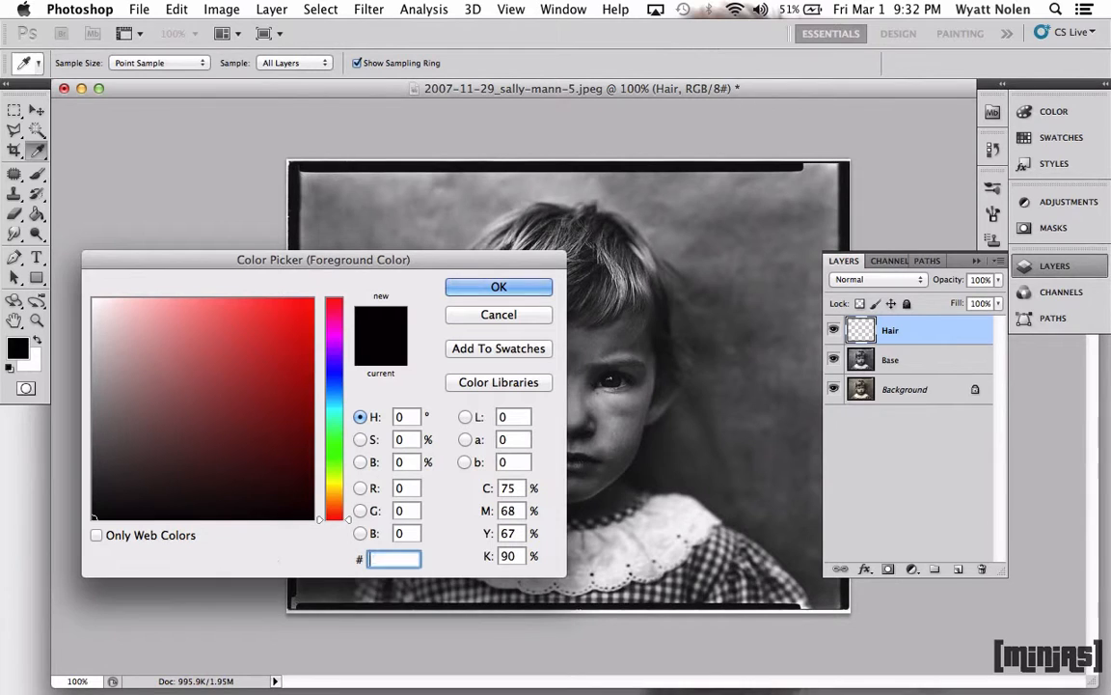
pyautogui.write('807')
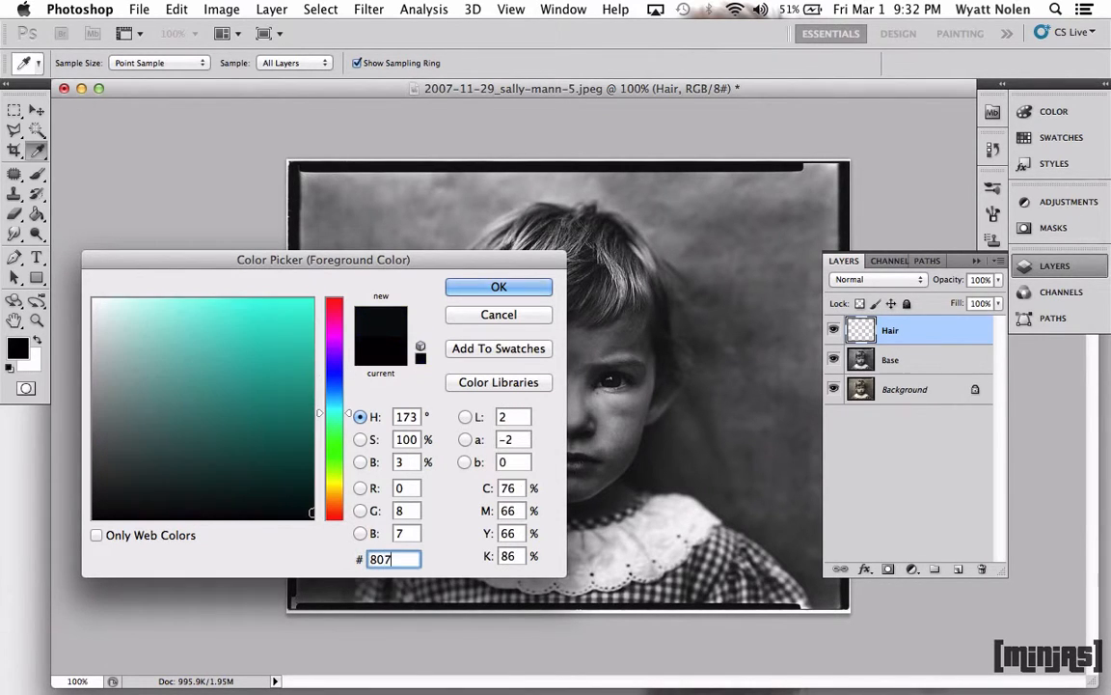
pyautogui.write('853')
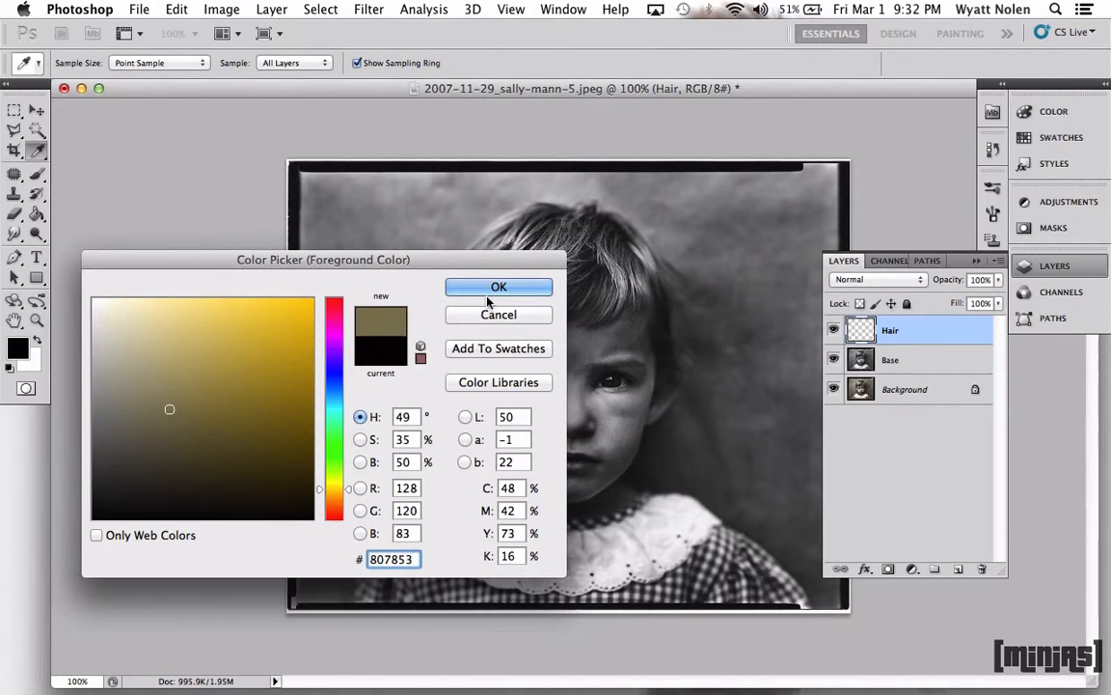
pyautogui.click(519, 287)
pyautogui.press('b')
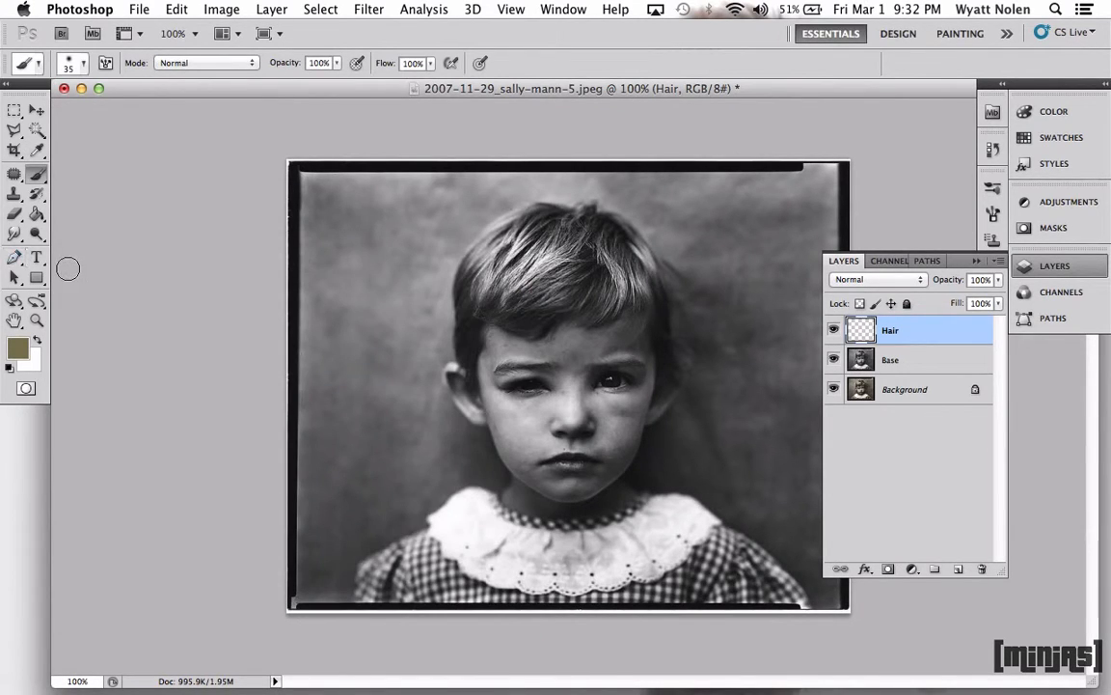
pyautogui.click(36, 211)
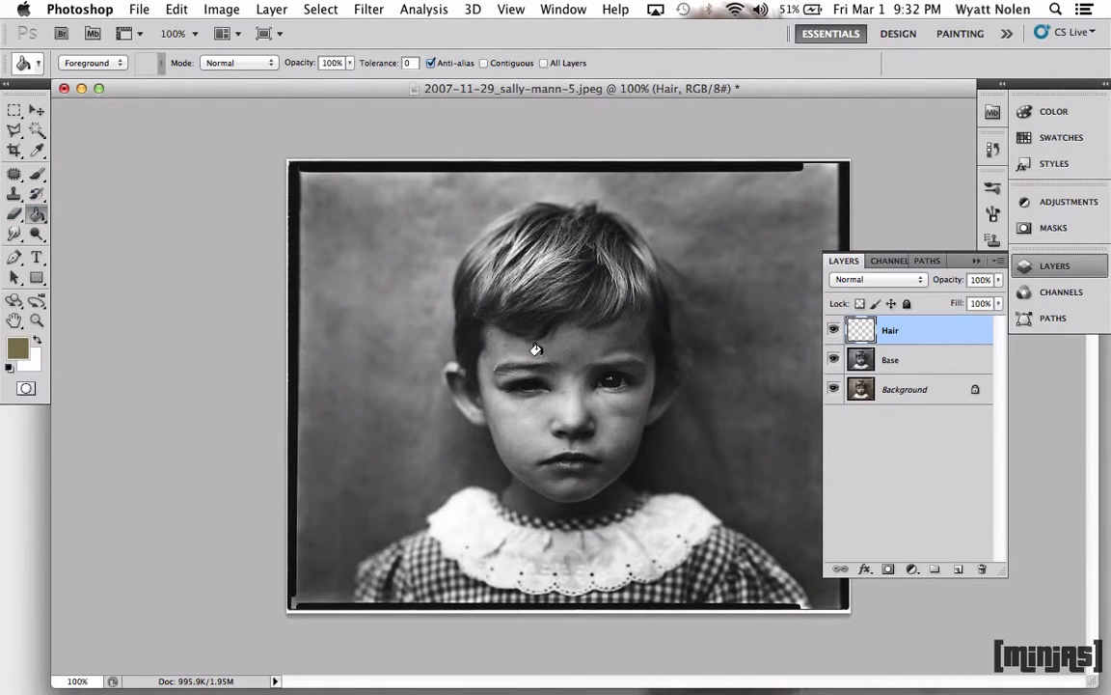
pyautogui.click(481, 312)
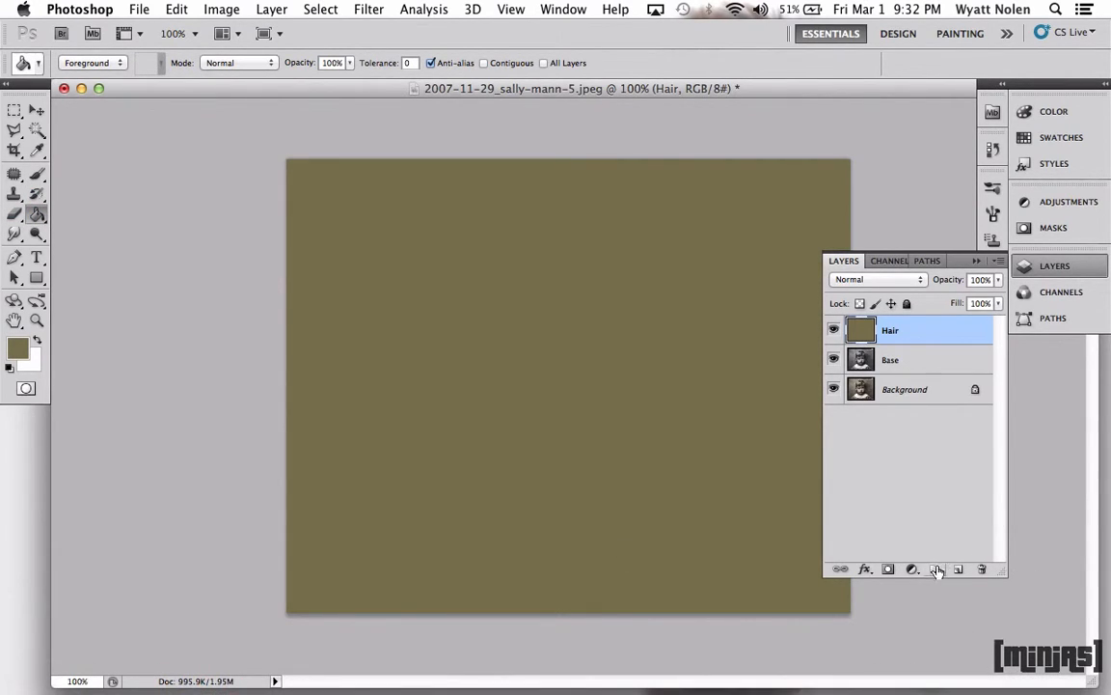
# Step: Add a layer mask to the Hair layer and fill the mask with black
pyautogui.click(888, 570)
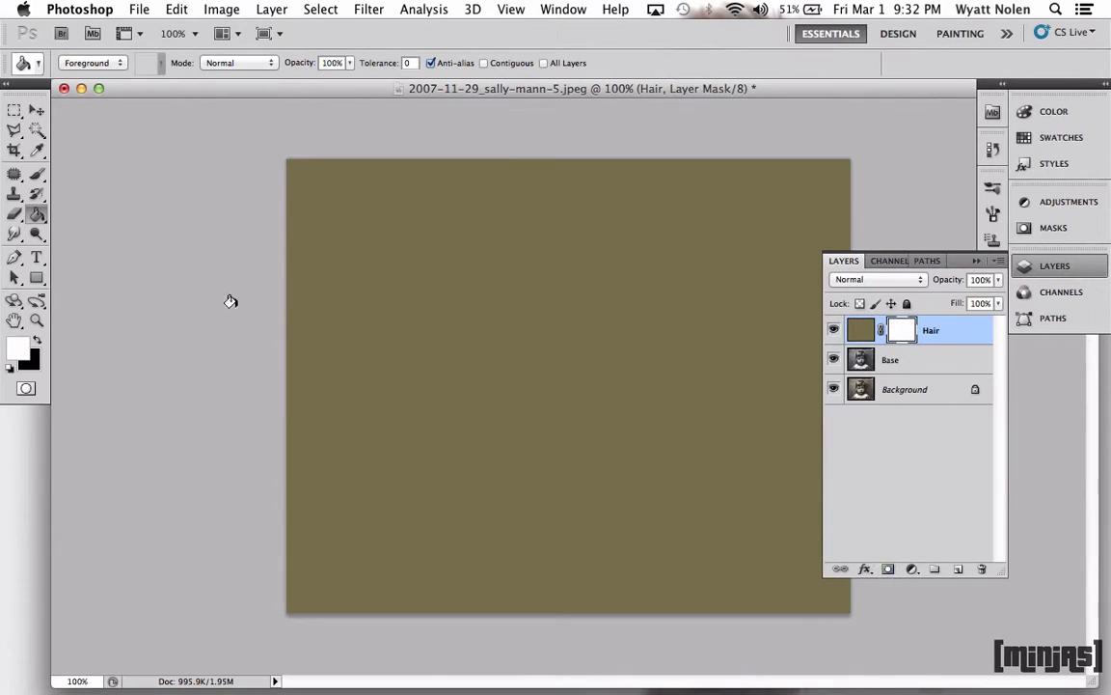
pyautogui.click(37, 342)
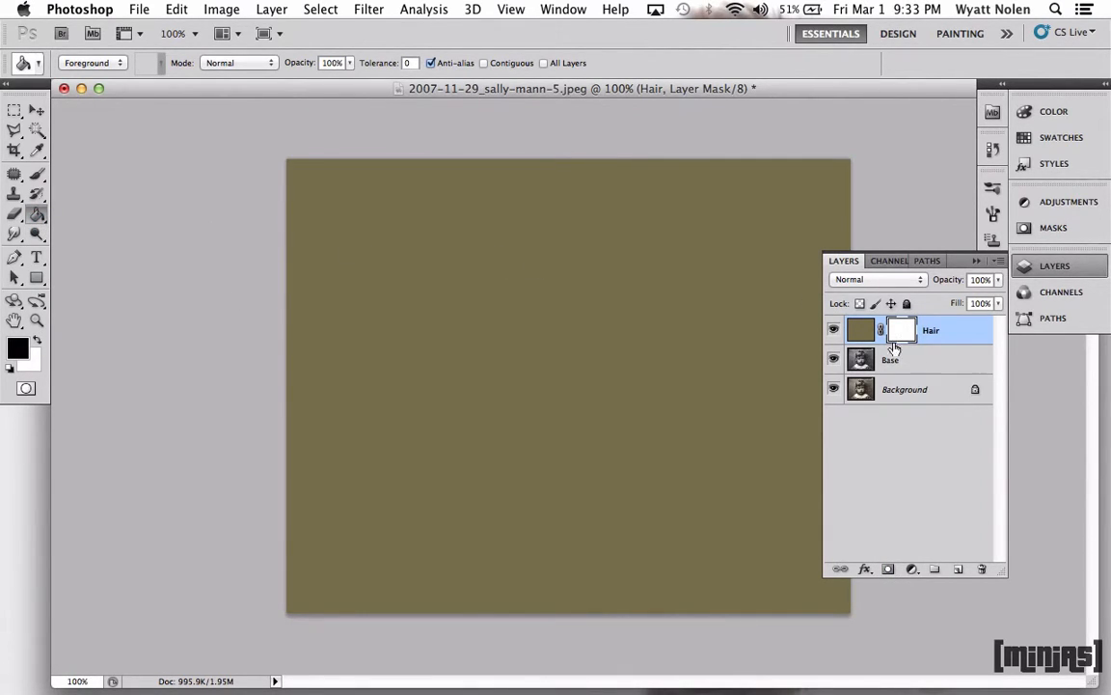
pyautogui.click(595, 340)
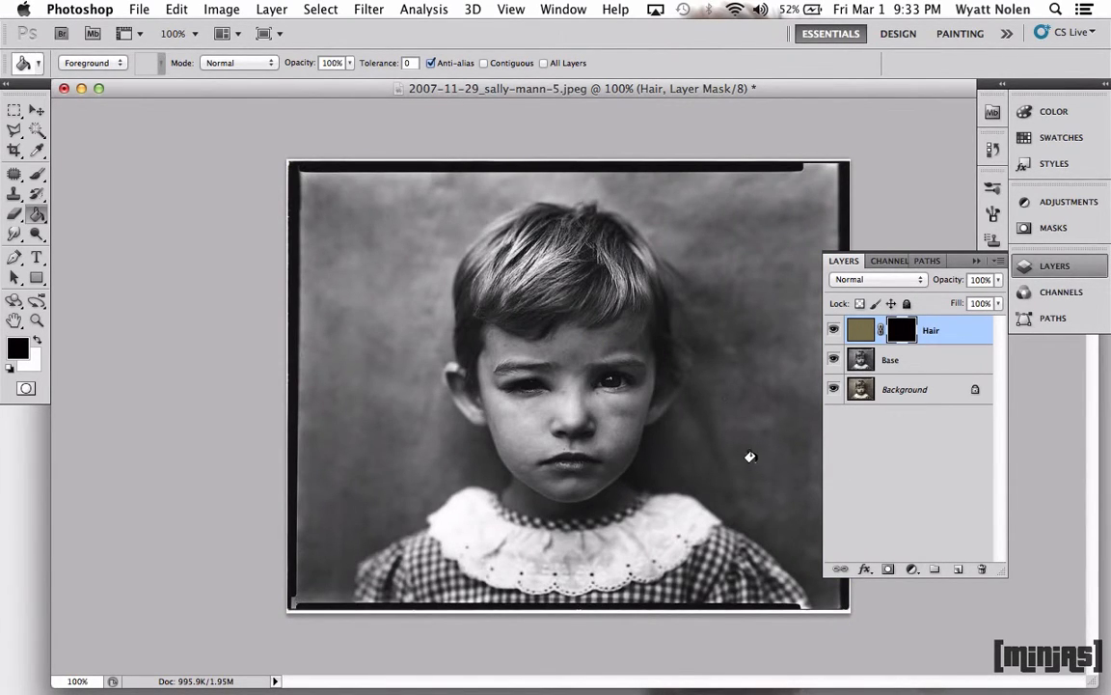
# Step: Reveal a patch of the tint on the front hair by painting the Hair mask with a white 35 px brush
pyautogui.click(36, 340)
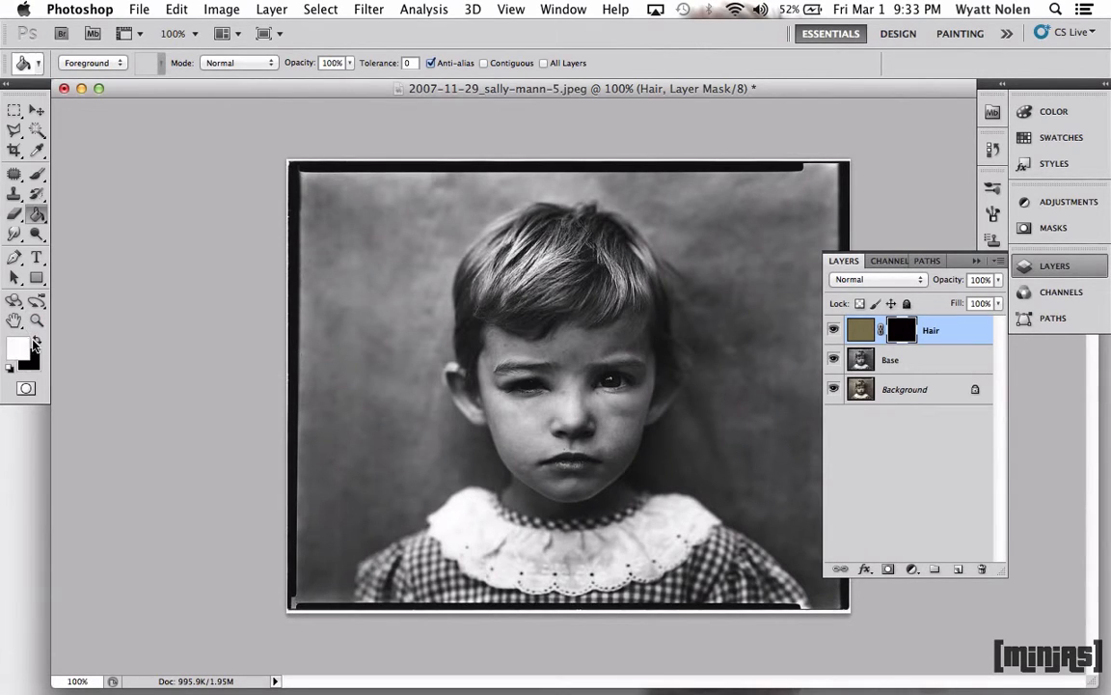
pyautogui.click(36, 174)
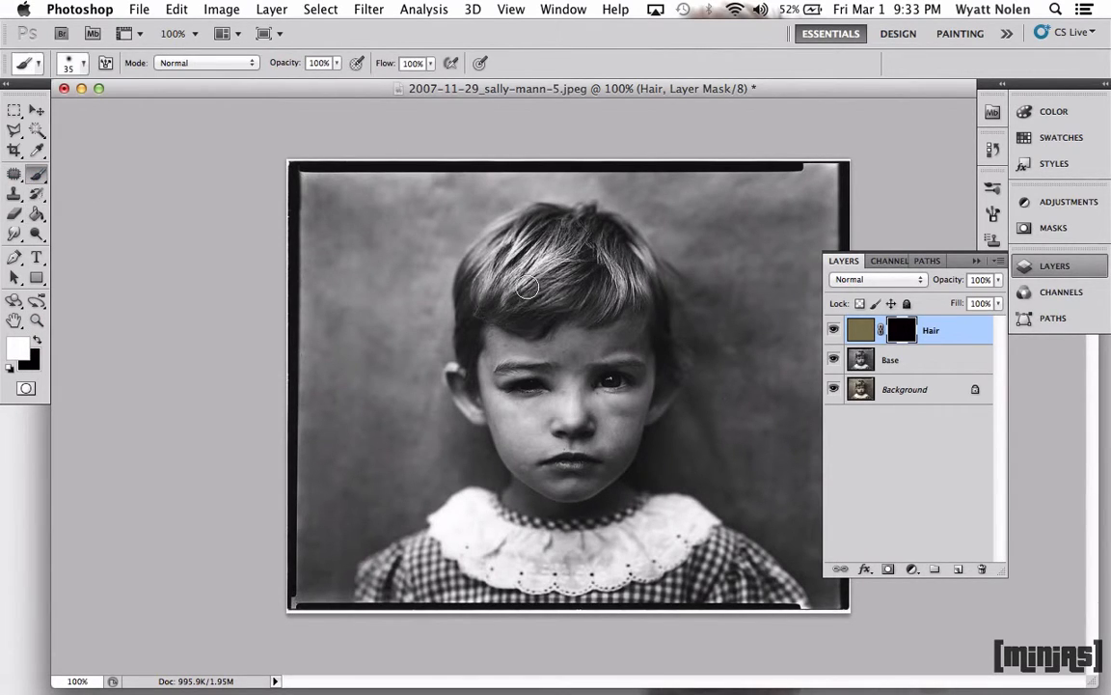
pyautogui.moveTo(532, 283)
pyautogui.mouseDown()
pyautogui.moveTo(516, 278)
pyautogui.moveTo(551, 263)
pyautogui.moveTo(471, 292)
pyautogui.moveTo(514, 278)
pyautogui.mouseUp()
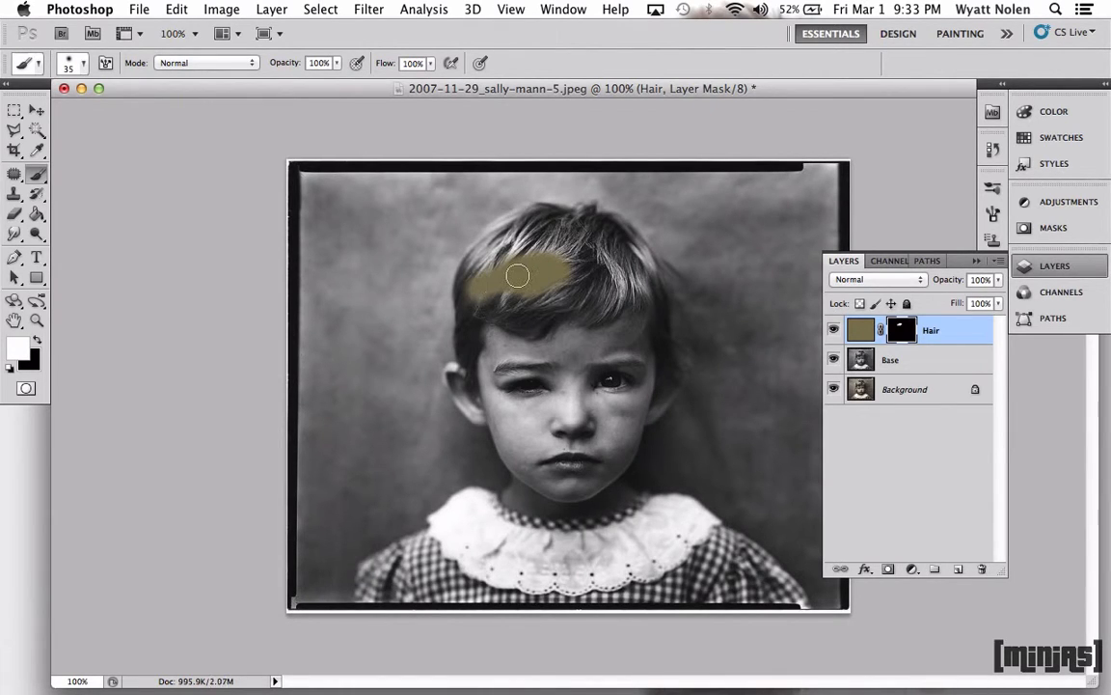
# Step: Set the Hair layer's blend mode to Color
pyautogui.click(861, 330)
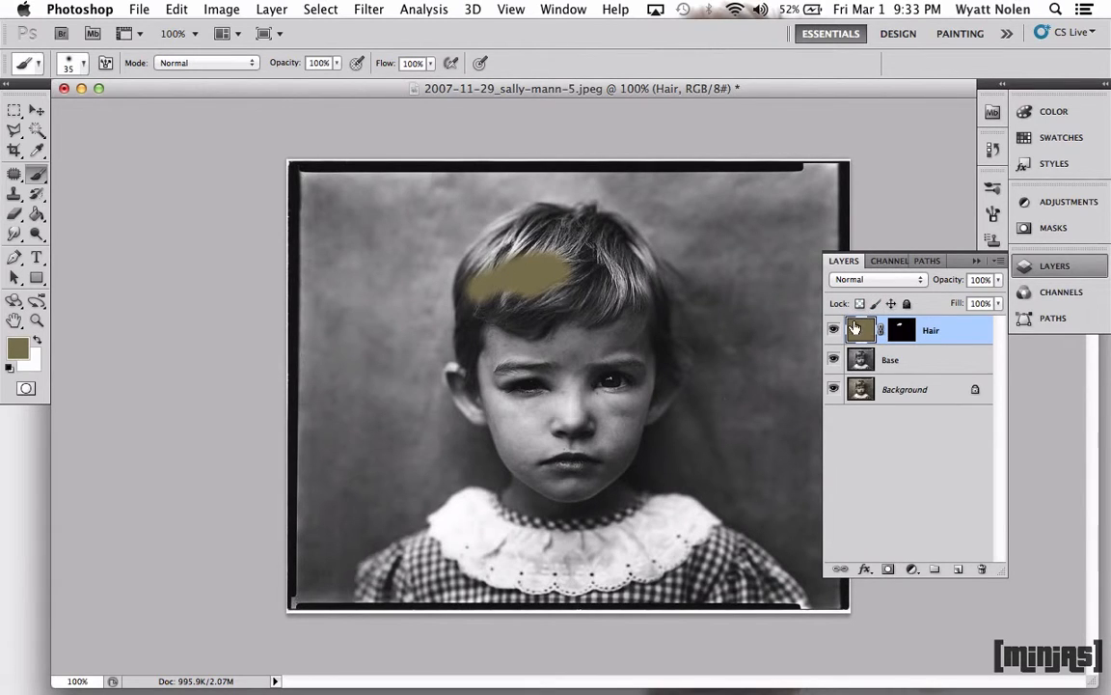
pyautogui.click(878, 279)
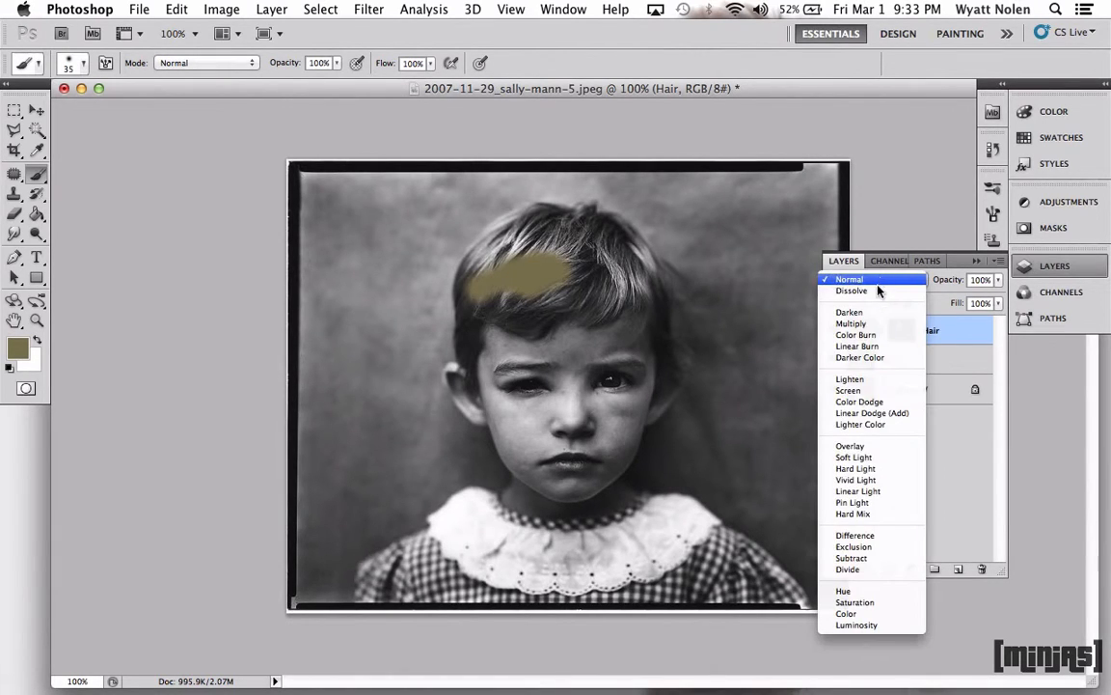
pyautogui.click(846, 613)
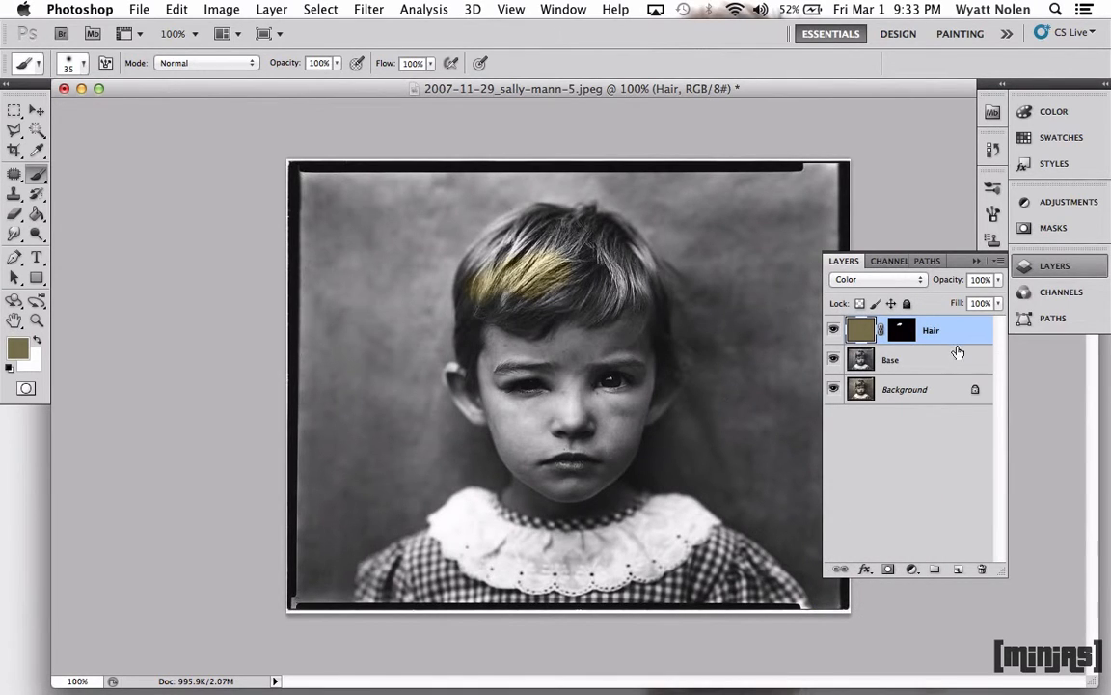
# Step: Paint white on the Hair layer mask over all of the child's hair to reveal the tint
pyautogui.click(901, 330)
pyautogui.press('d')
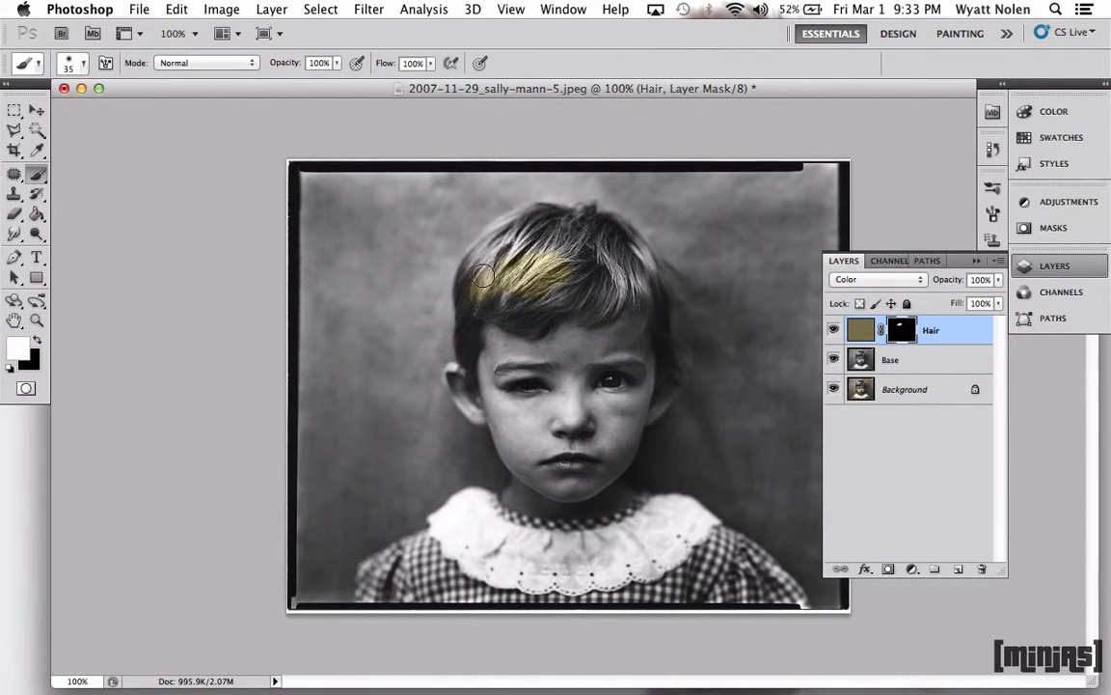
pyautogui.moveTo(482, 276)
pyautogui.mouseDown()
pyautogui.moveTo(518, 245)
pyautogui.moveTo(517, 256)
pyautogui.moveTo(544, 253)
pyautogui.moveTo(533, 252)
pyautogui.moveTo(564, 243)
pyautogui.mouseUp()
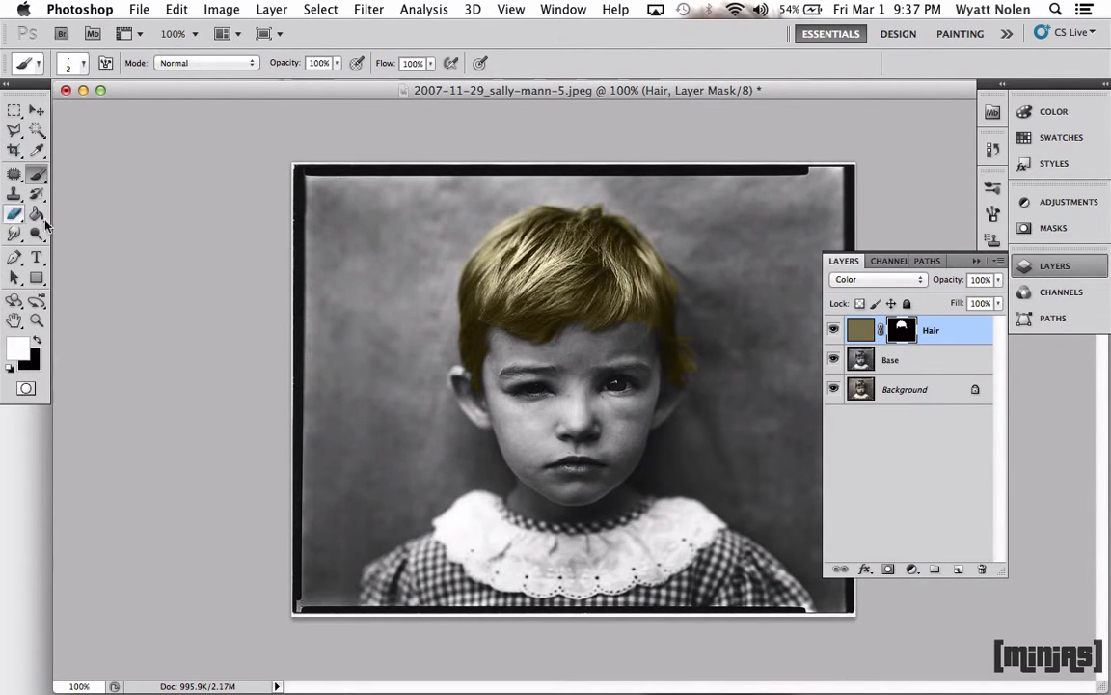
# Step: Paint out the tint spill beside the ear on the image's right with a black 15 px mask brush at 55% opacity, and restore 100% brush opacity
pyautogui.press('x')
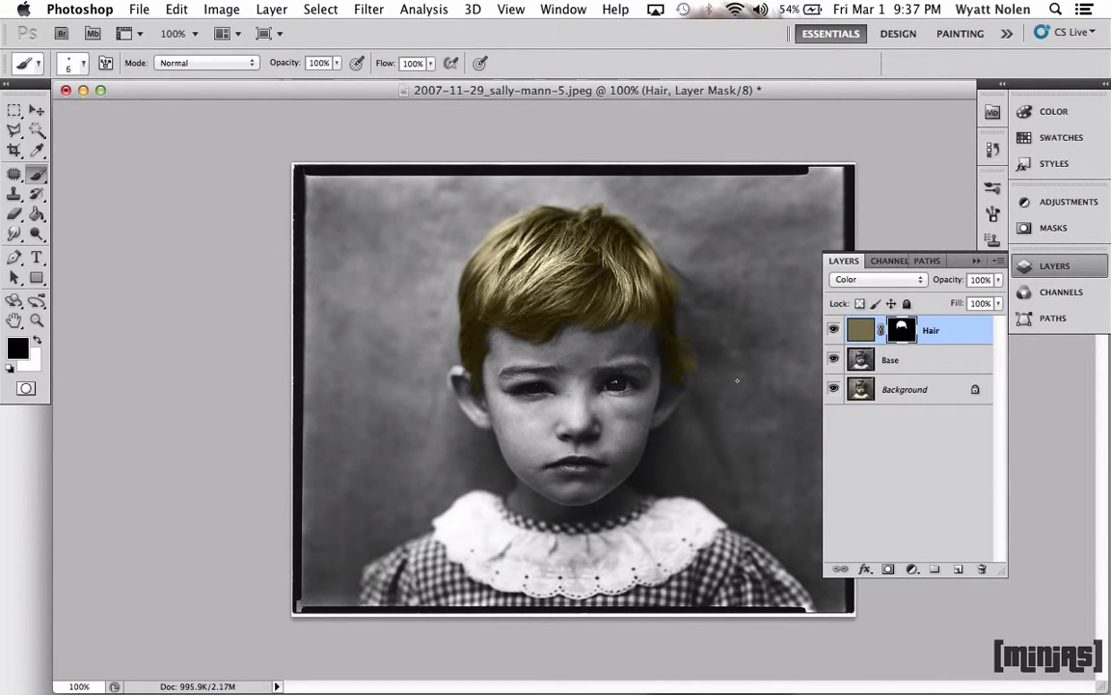
pyautogui.press(']')
pyautogui.press(']')
pyautogui.moveTo(692, 383); pyautogui.dragTo(687, 360)
pyautogui.press('super+z')
pyautogui.click(337, 63)
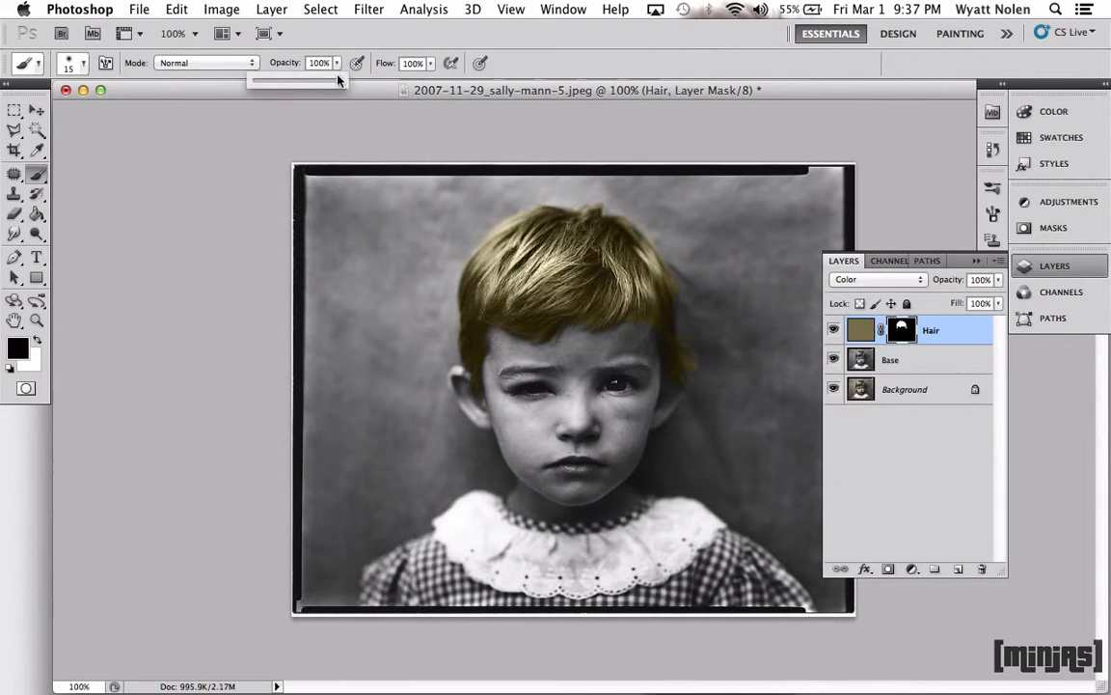
pyautogui.moveTo(302, 83); pyautogui.dragTo(300, 83)
pyautogui.moveTo(697, 377)
pyautogui.mouseDown()
pyautogui.moveTo(683, 358)
pyautogui.moveTo(685, 389)
pyautogui.moveTo(696, 385)
pyautogui.moveTo(690, 347)
pyautogui.moveTo(689, 389)
pyautogui.moveTo(686, 380)
pyautogui.mouseUp()
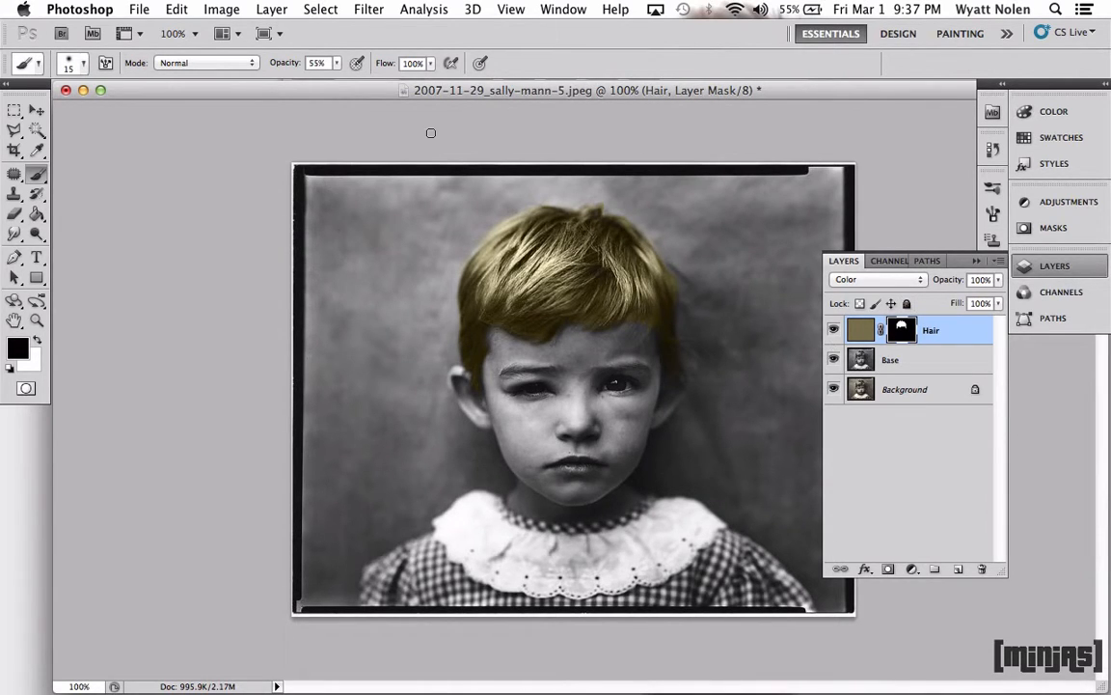
pyautogui.click(336, 64)
pyautogui.moveTo(338, 80); pyautogui.dragTo(477, 83)
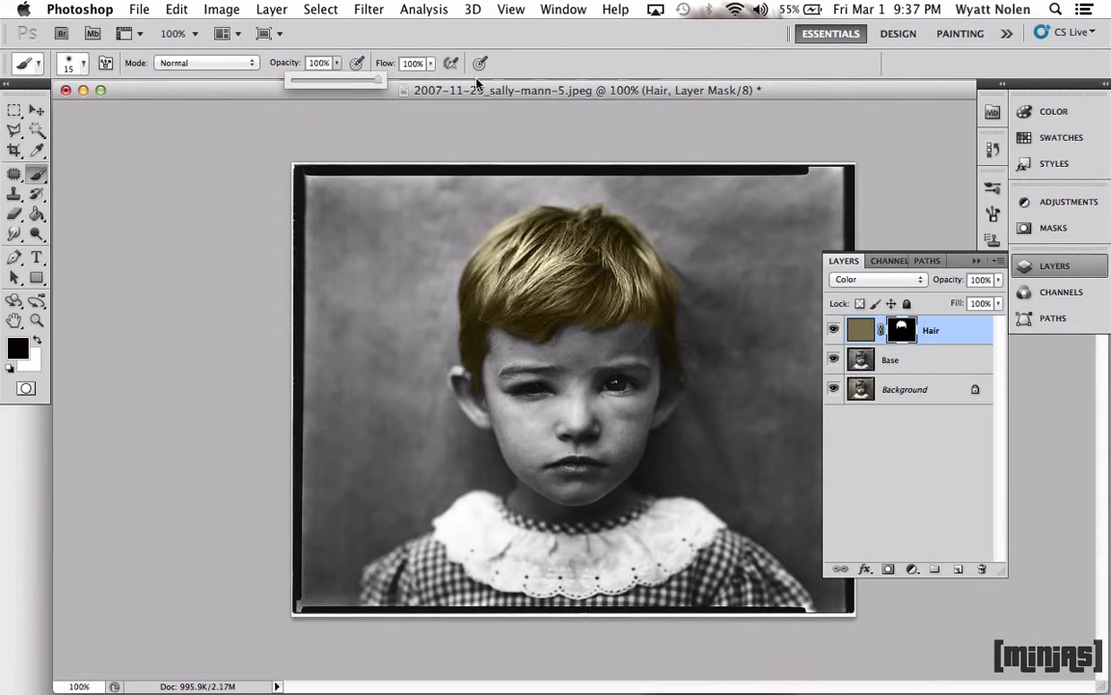
# Step: Lower the Hair layer's opacity to 75%
pyautogui.click(864, 333)
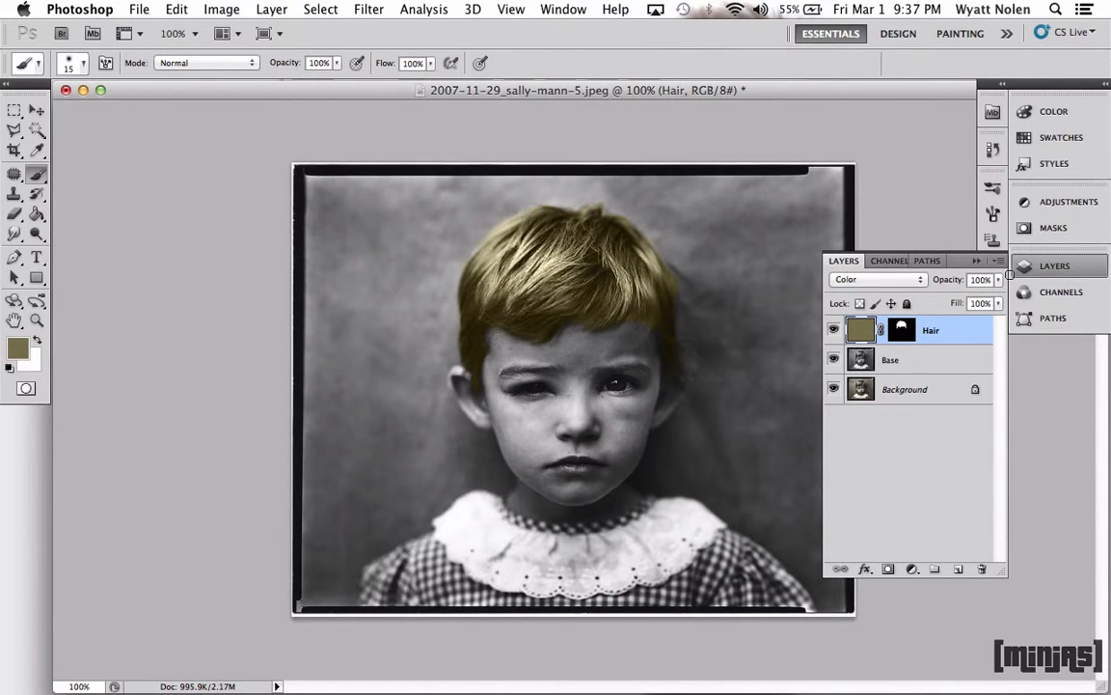
pyautogui.click(998, 281)
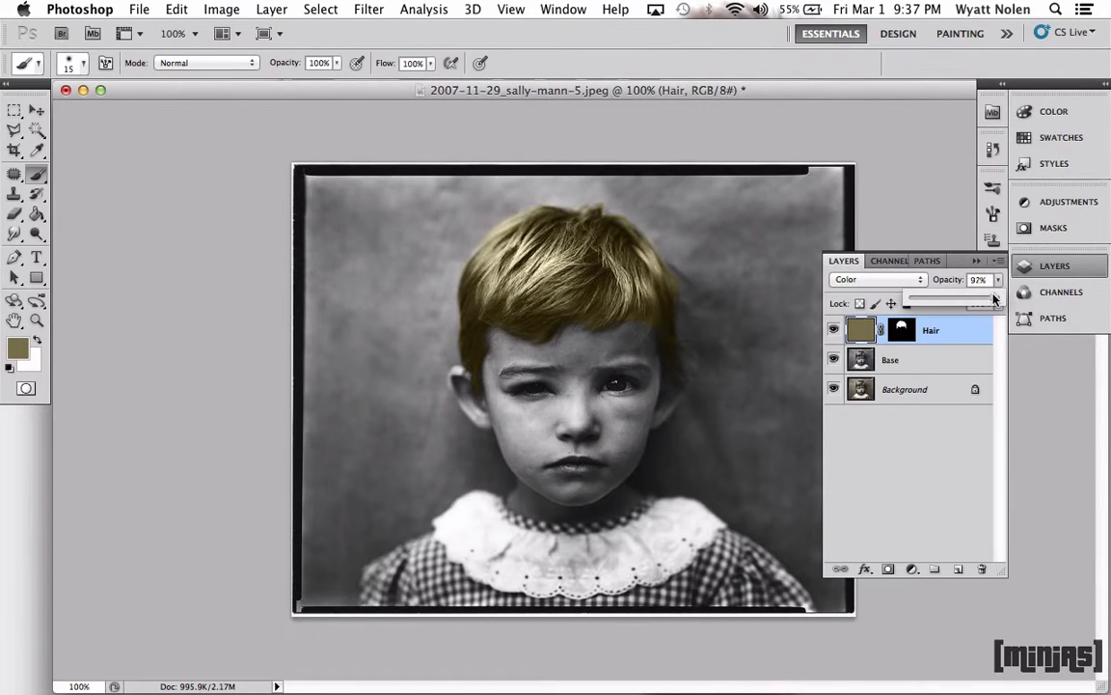
pyautogui.moveTo(995, 301); pyautogui.dragTo(977, 306)
pyautogui.moveTo(974, 306); pyautogui.dragTo(974, 306)
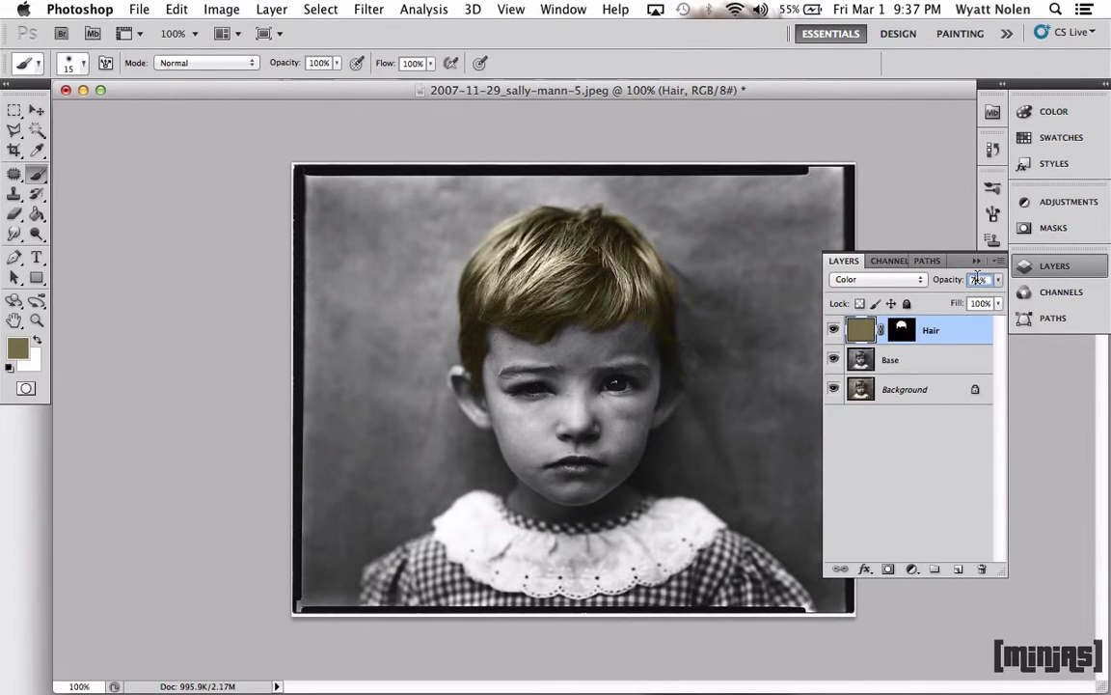
pyautogui.write('75')
pyautogui.press('Return')
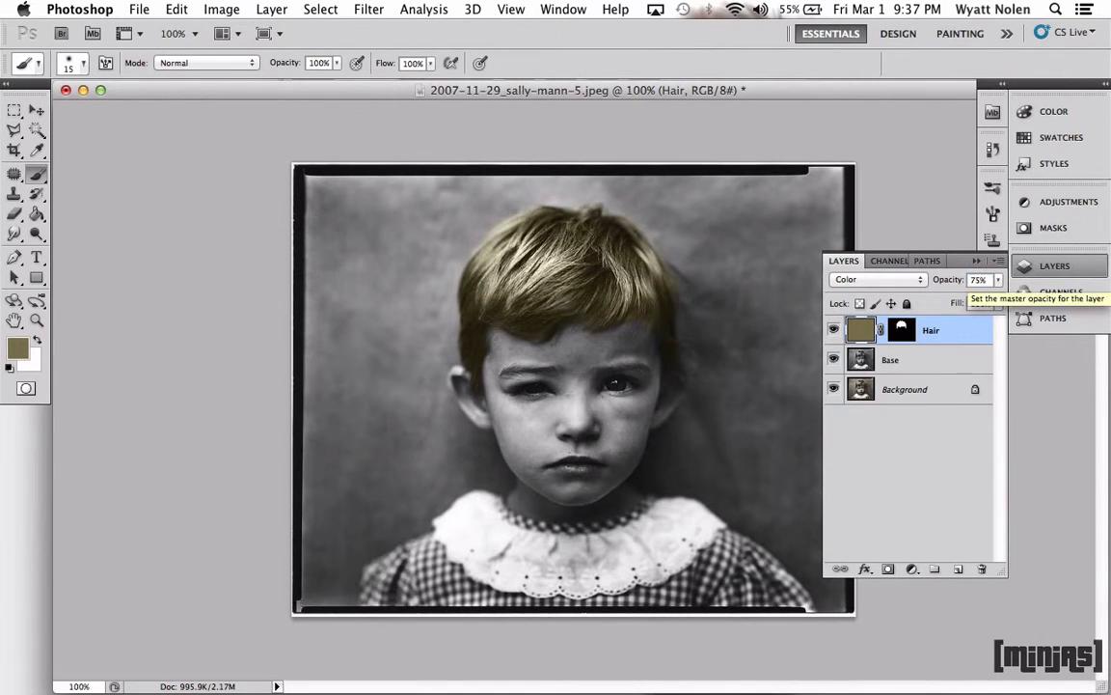
# Step: Touch up the hair edge by the ear on the image's left with a white 9 px mask brush at 56% opacity, and restore 100% brush opacity
pyautogui.click(901, 330)
pyautogui.click(36, 339)
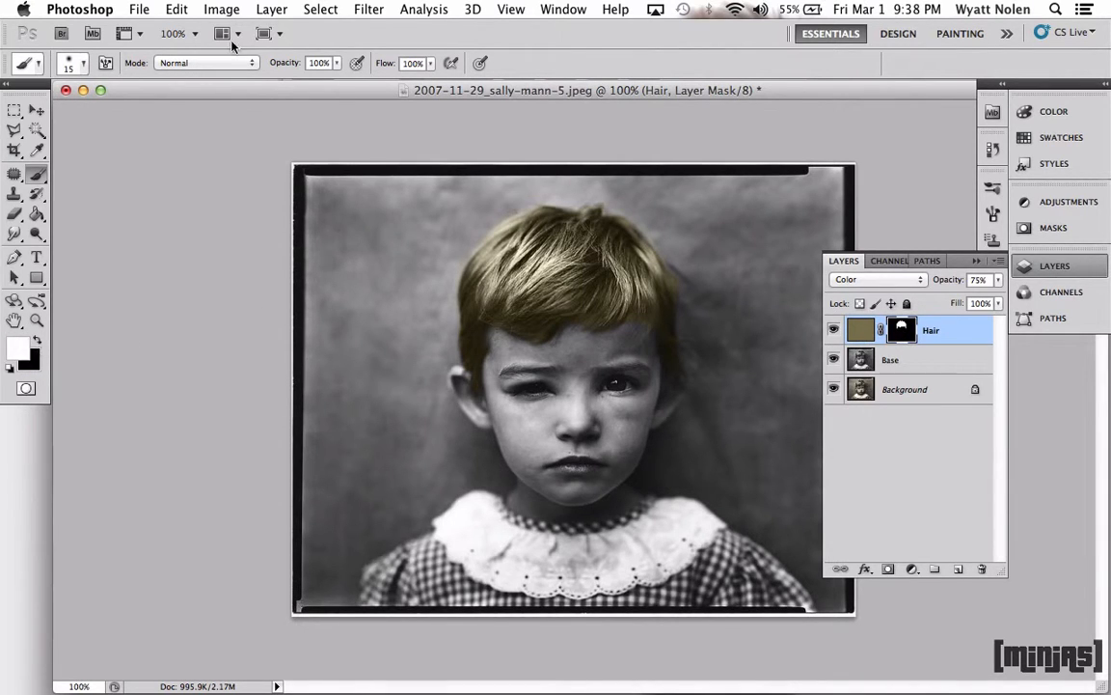
pyautogui.click(337, 62)
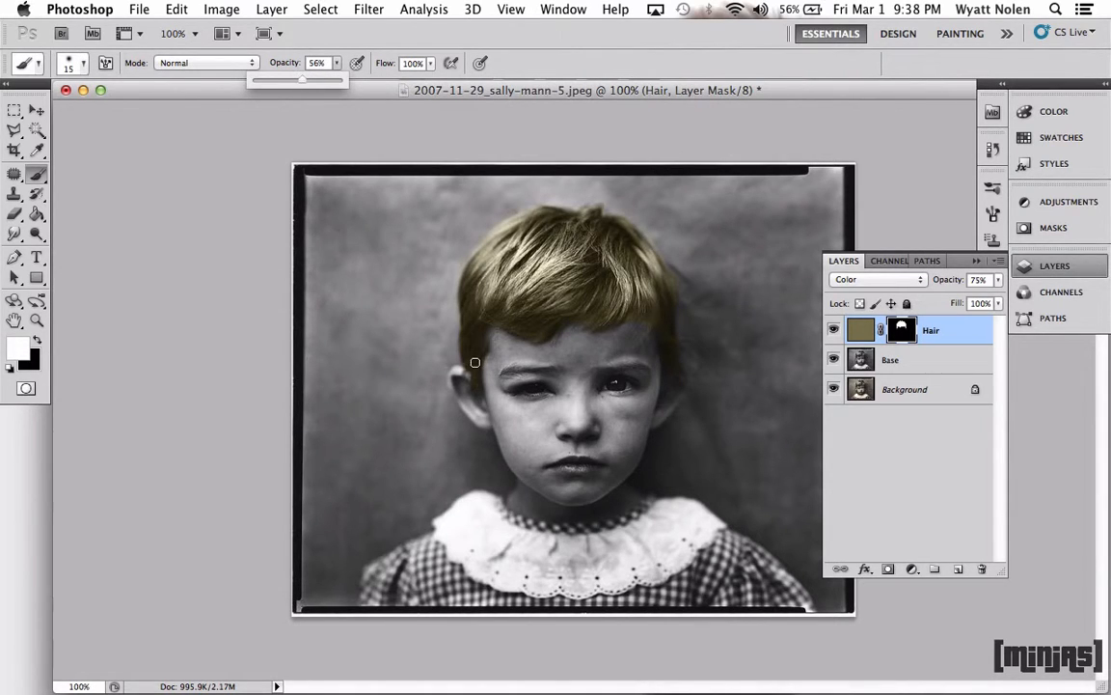
pyautogui.press('[')
pyautogui.press('[')
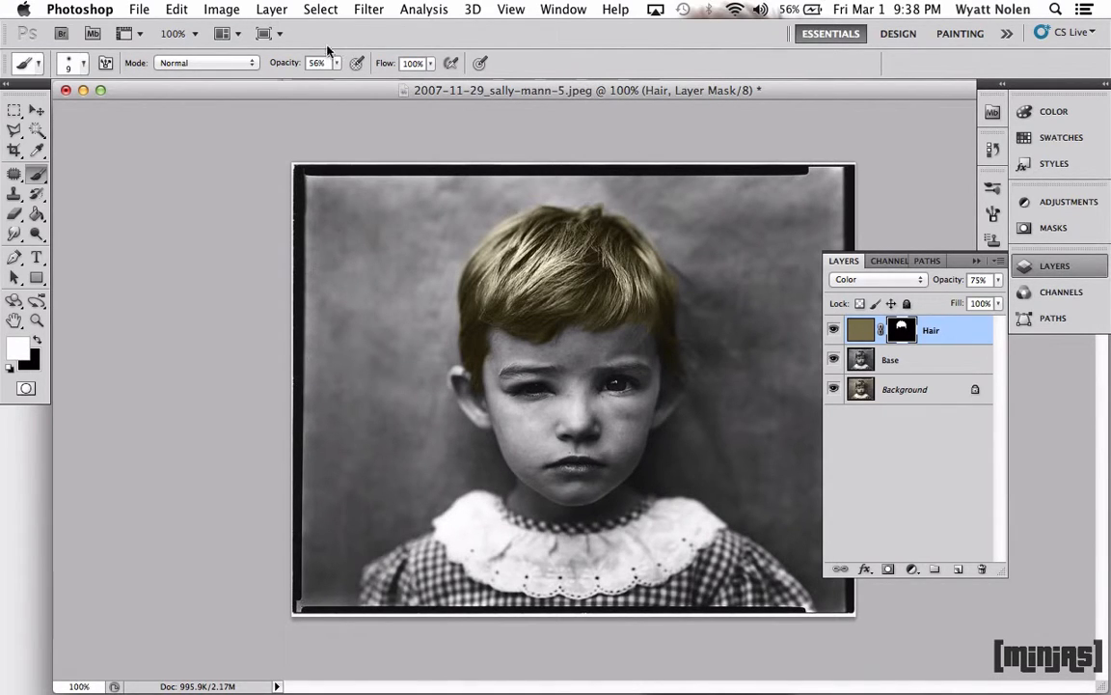
pyautogui.moveTo(336, 62)
pyautogui.mouseDown()
pyautogui.moveTo(336, 73)
pyautogui.moveTo(466, 93)
pyautogui.mouseUp()
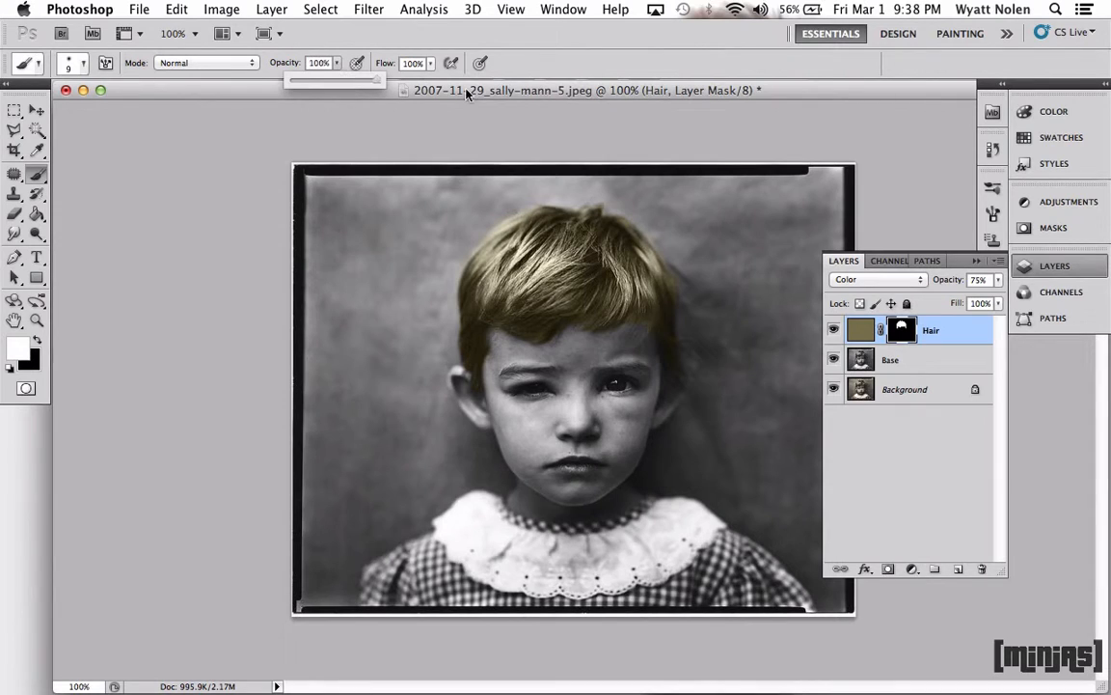
# Step: Create a new layer named Skin above the Hair layer
pyautogui.click(970, 330)
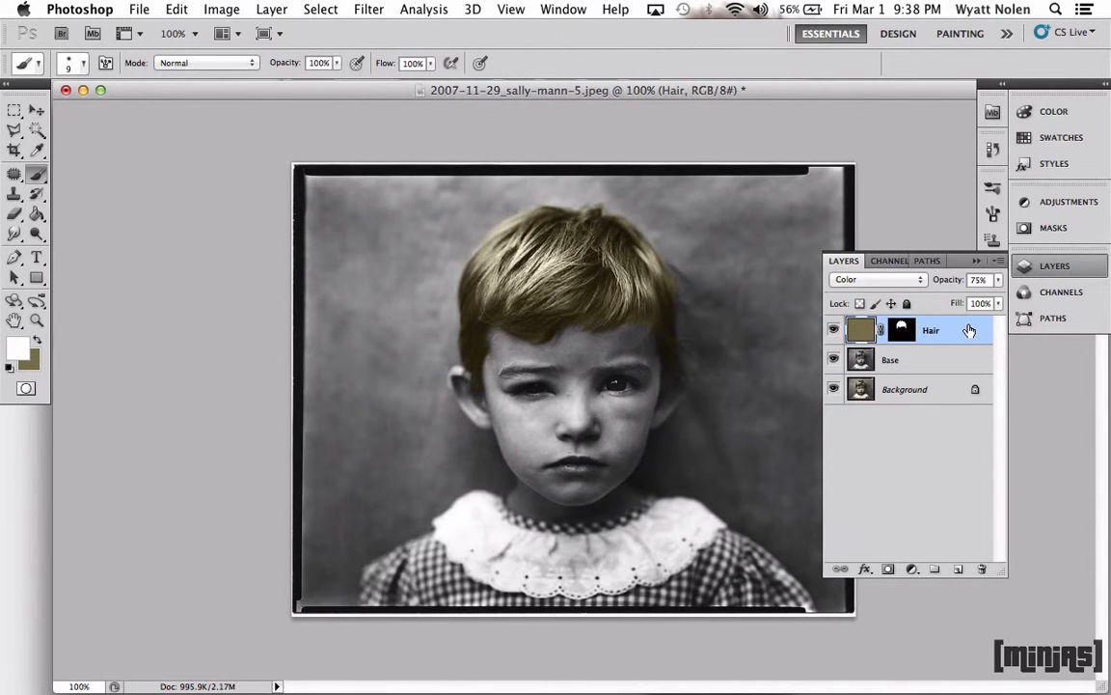
pyautogui.press('super+shift+n')
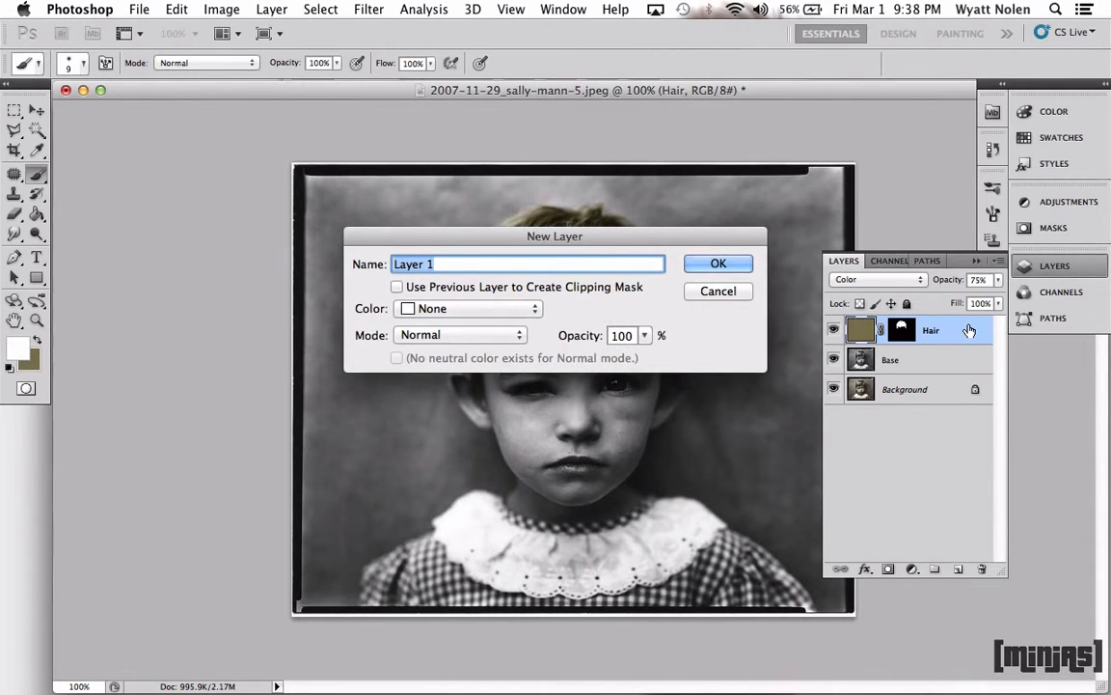
pyautogui.write('Skin')
pyautogui.press('Return')
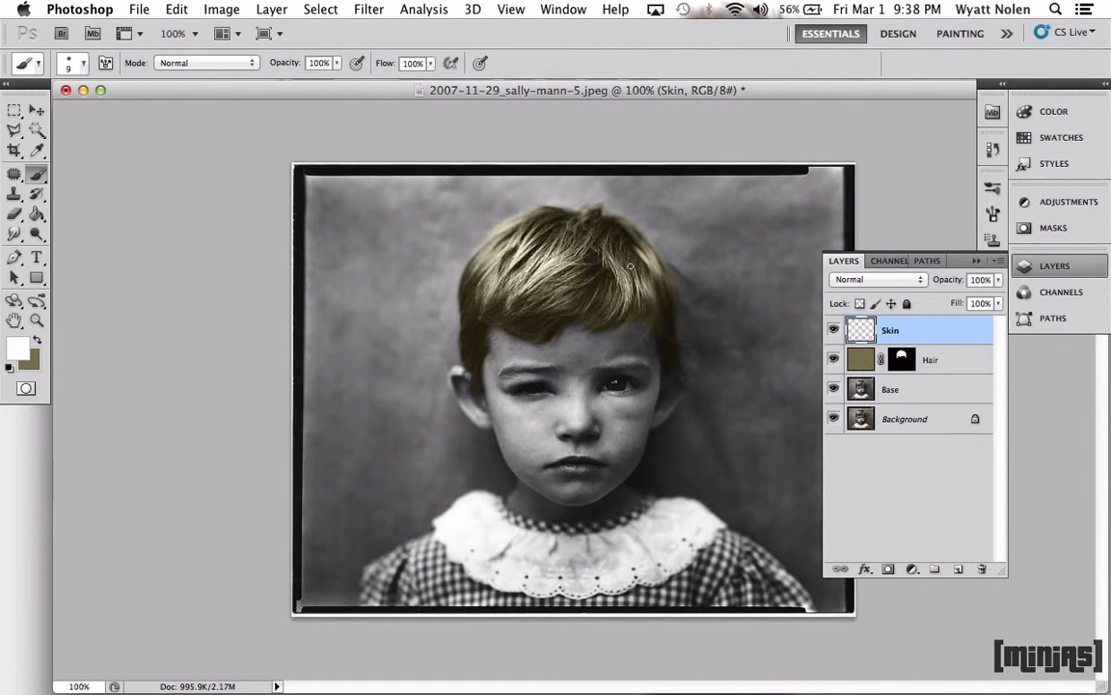
# Step: Set the foreground colour to #c0a585 and fill the whole Skin layer with it
pyautogui.click(37, 339)
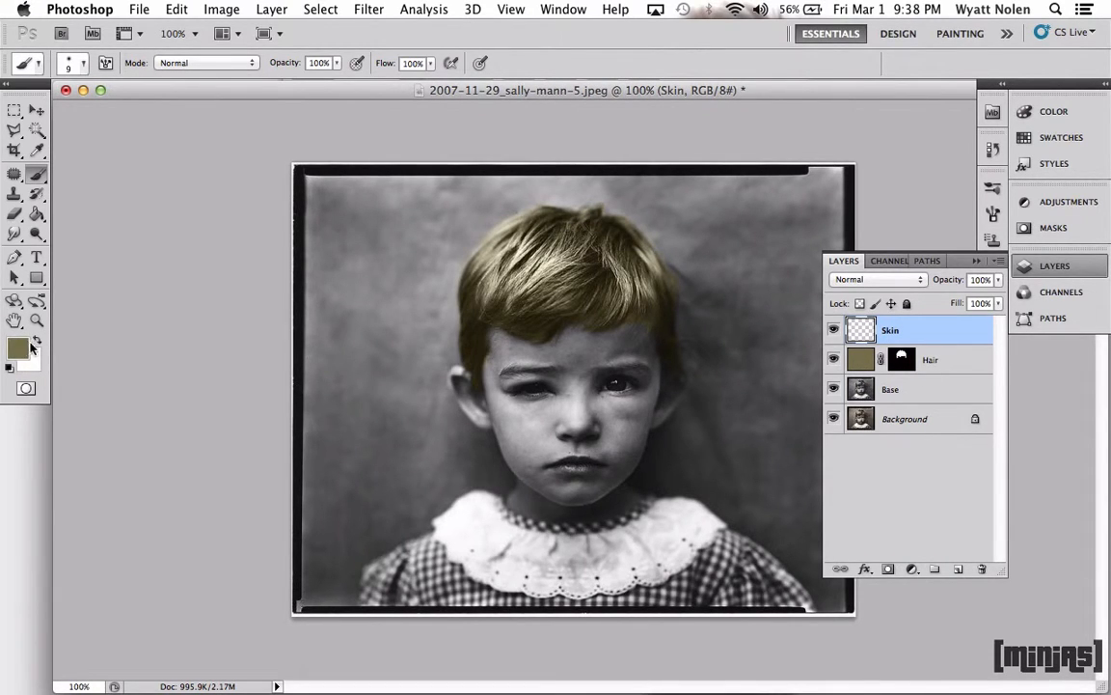
pyautogui.click(19, 349)
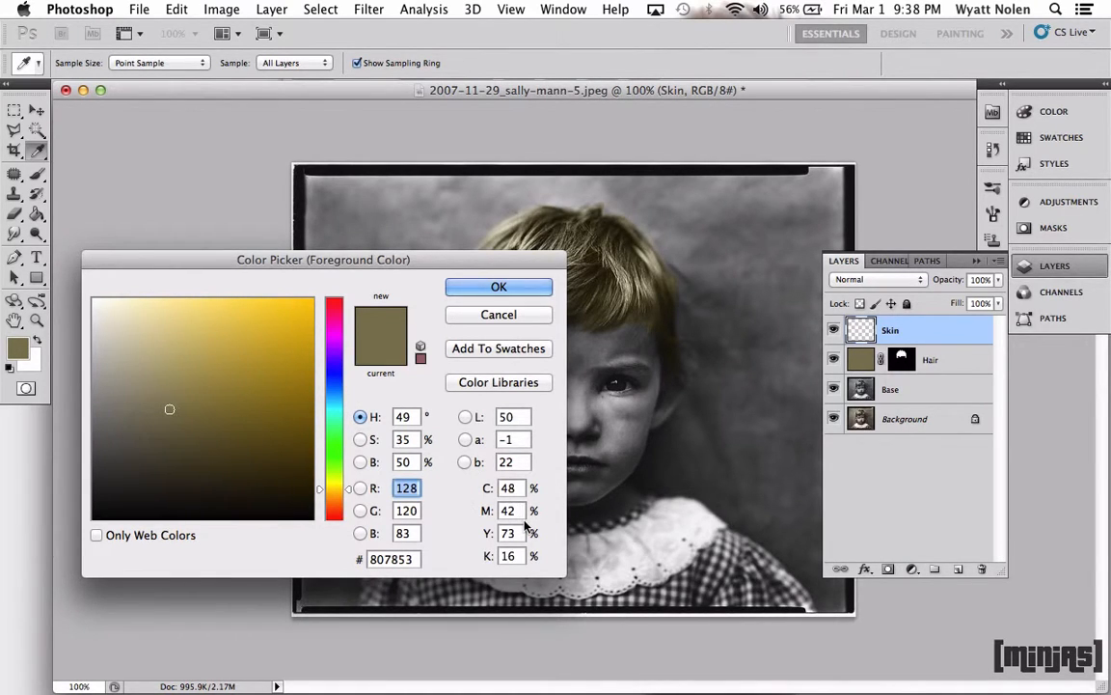
pyautogui.click(391, 559)
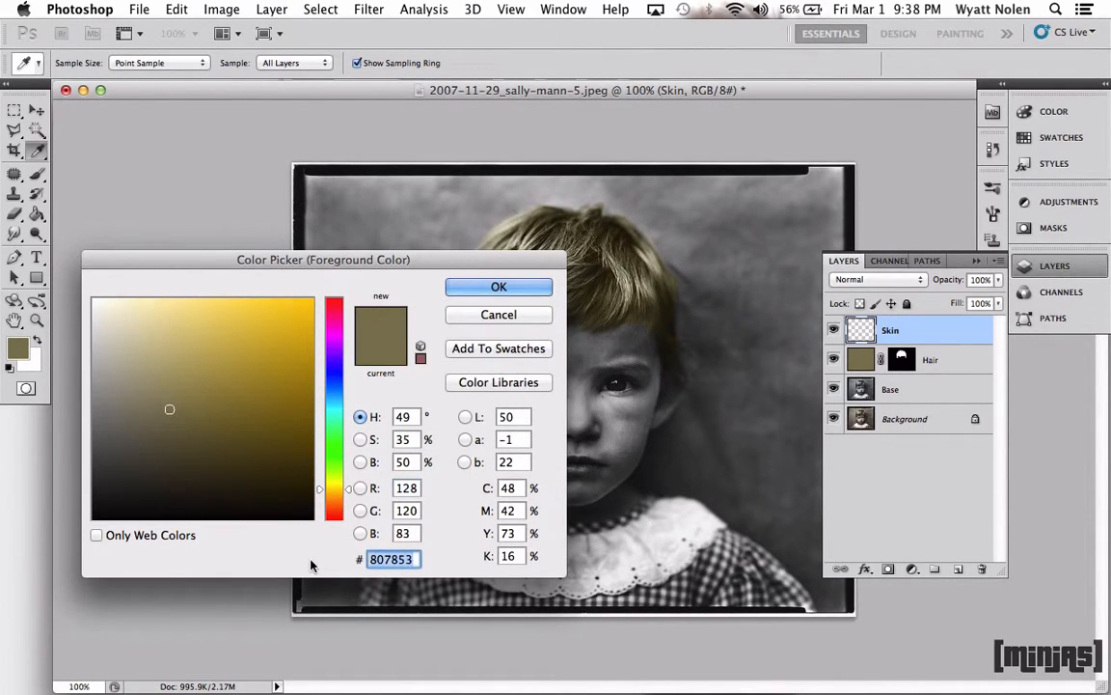
pyautogui.write('c0')
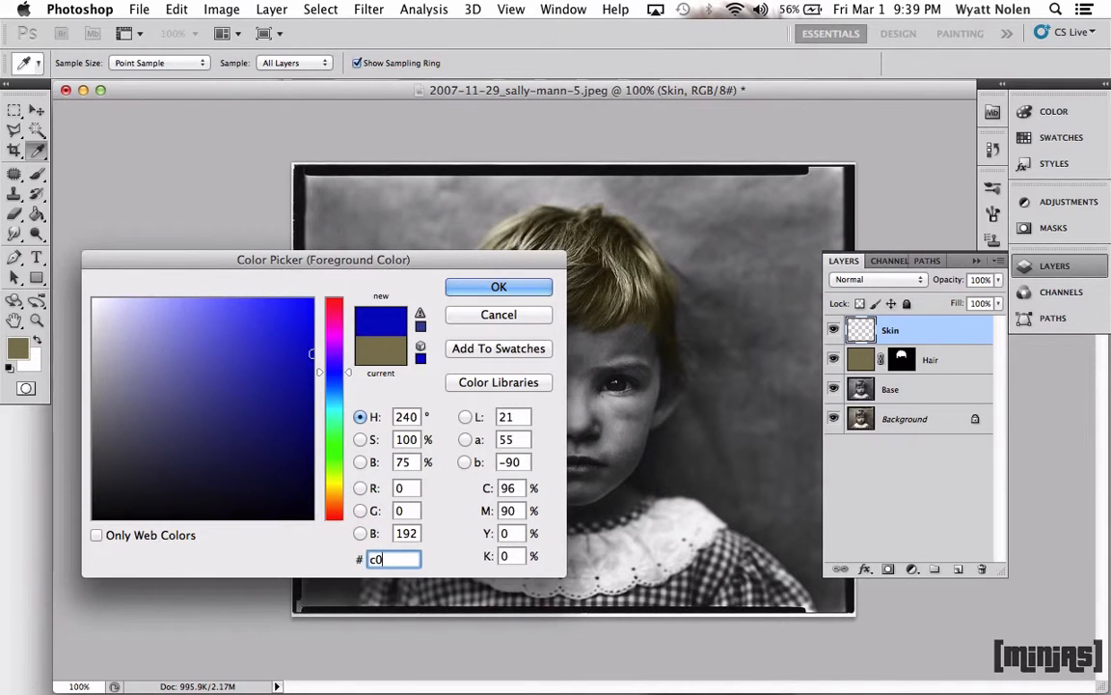
pyautogui.write('a585')
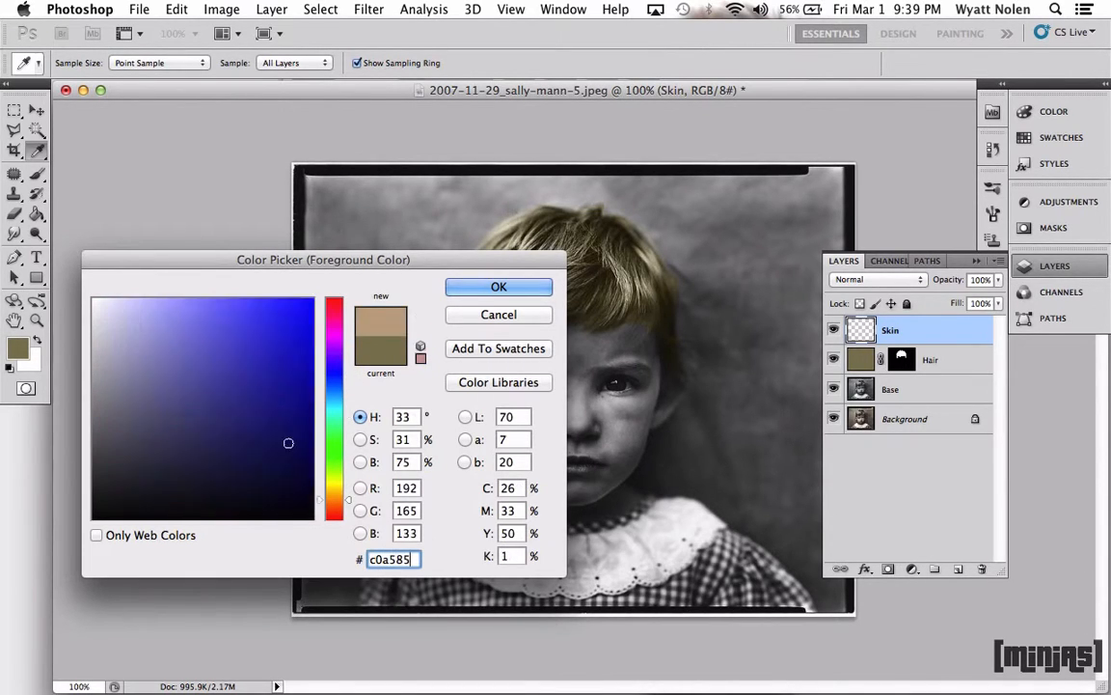
pyautogui.click(536, 287)
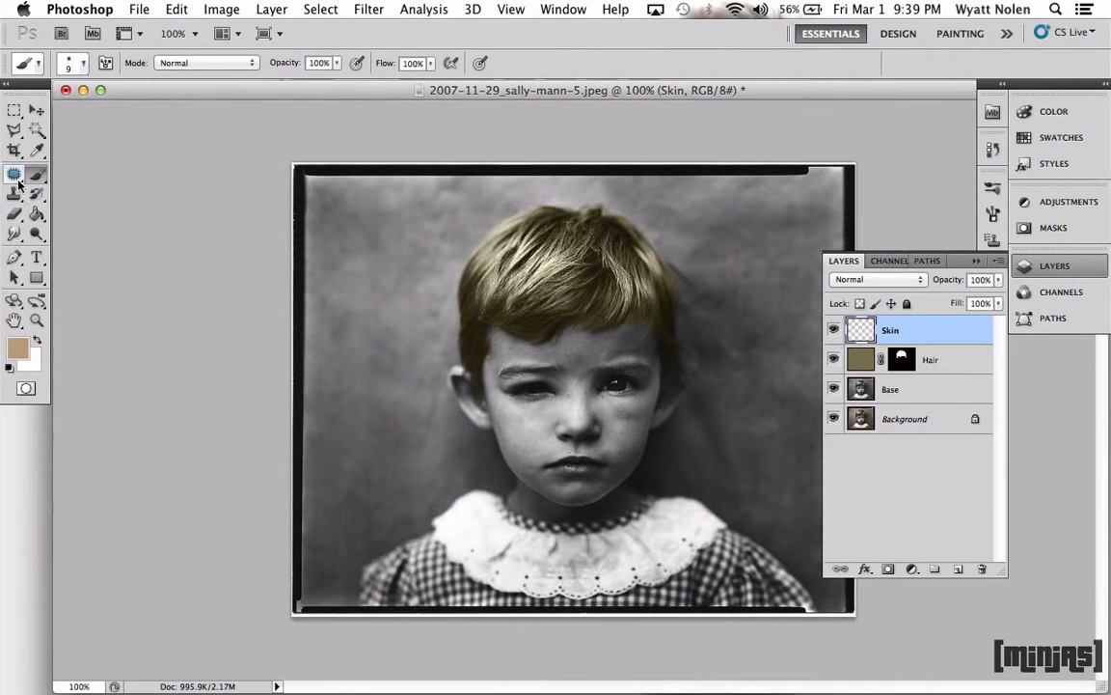
pyautogui.click(36, 214)
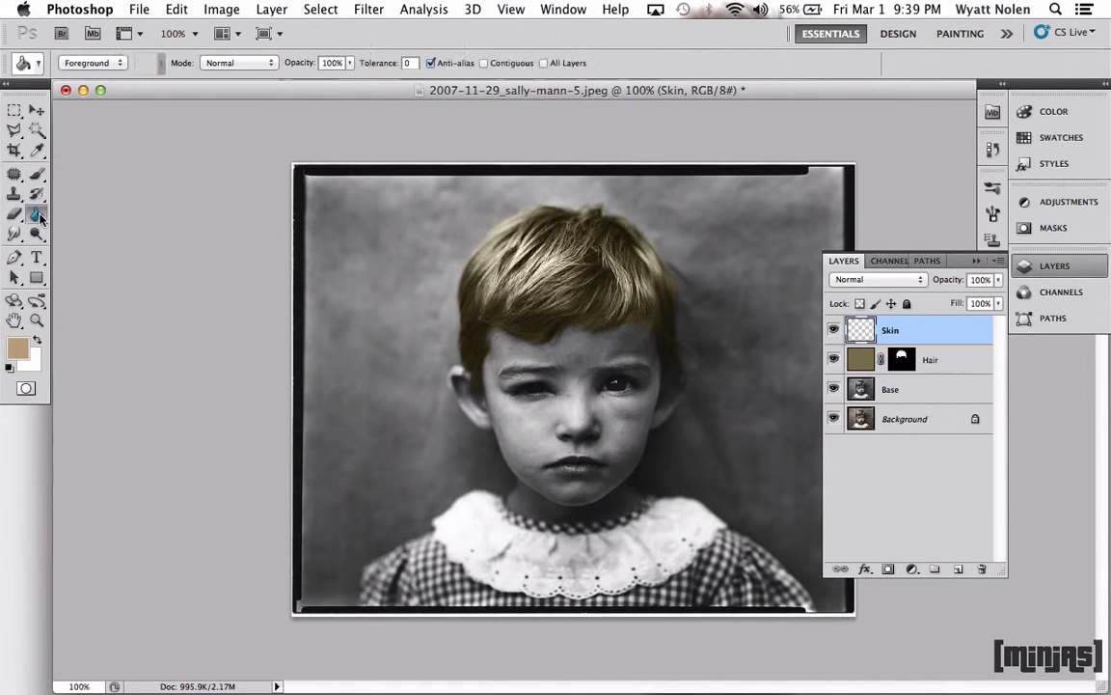
pyautogui.click(504, 302)
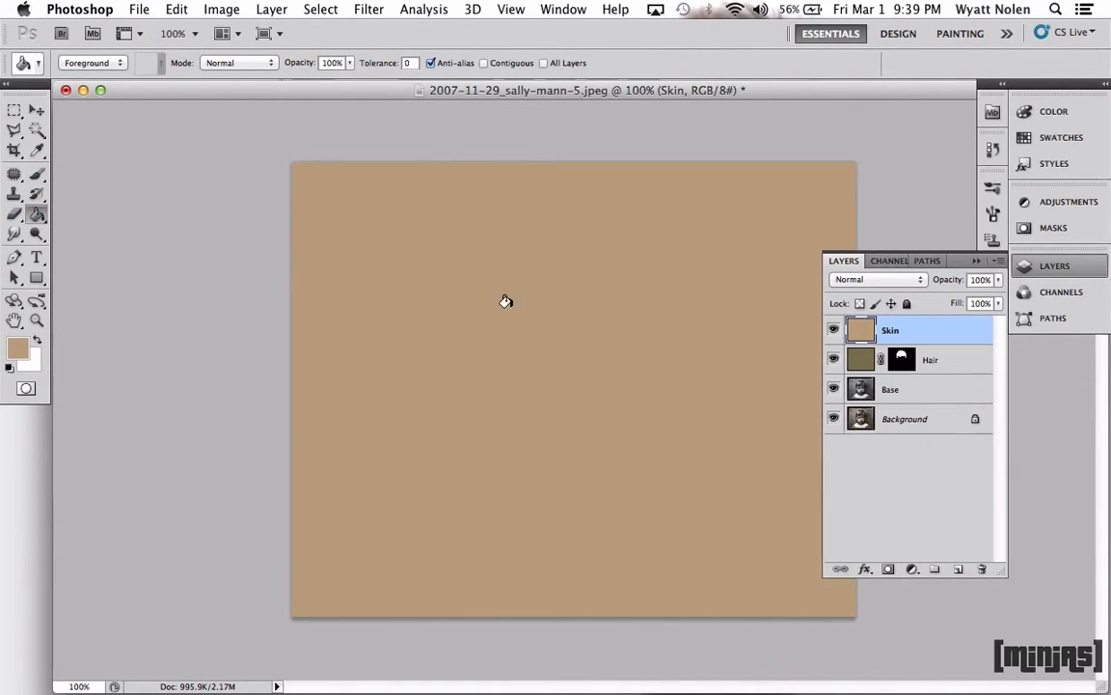
# Step: Add a layer mask to the Skin layer and fill the mask with black
pyautogui.click(888, 570)
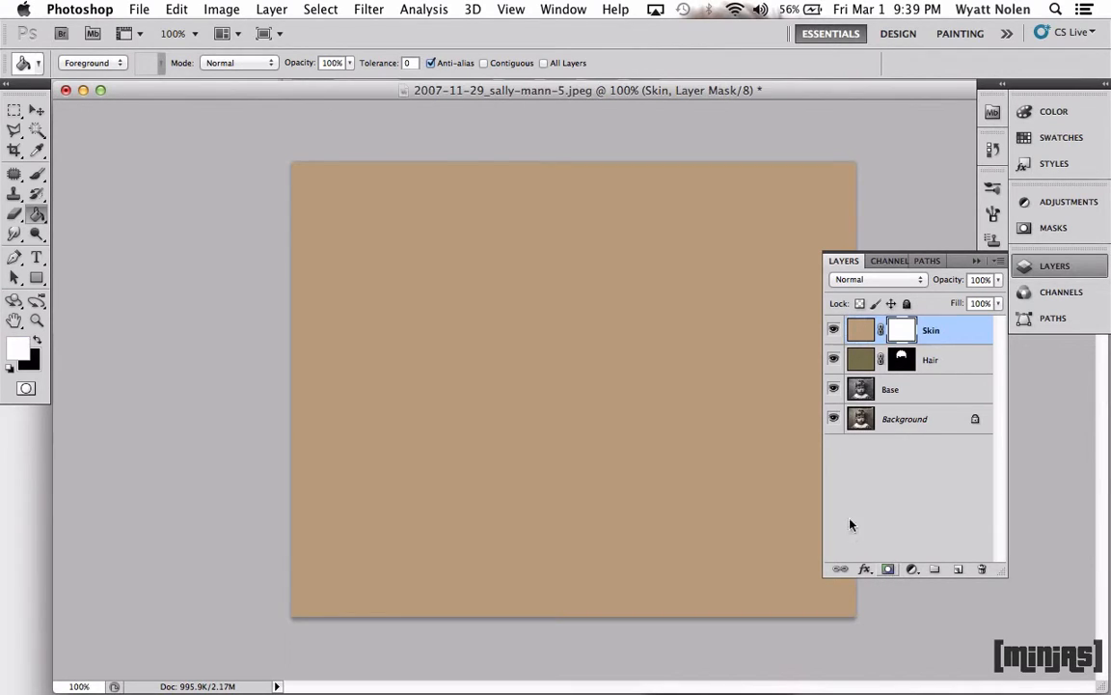
pyautogui.click(35, 339)
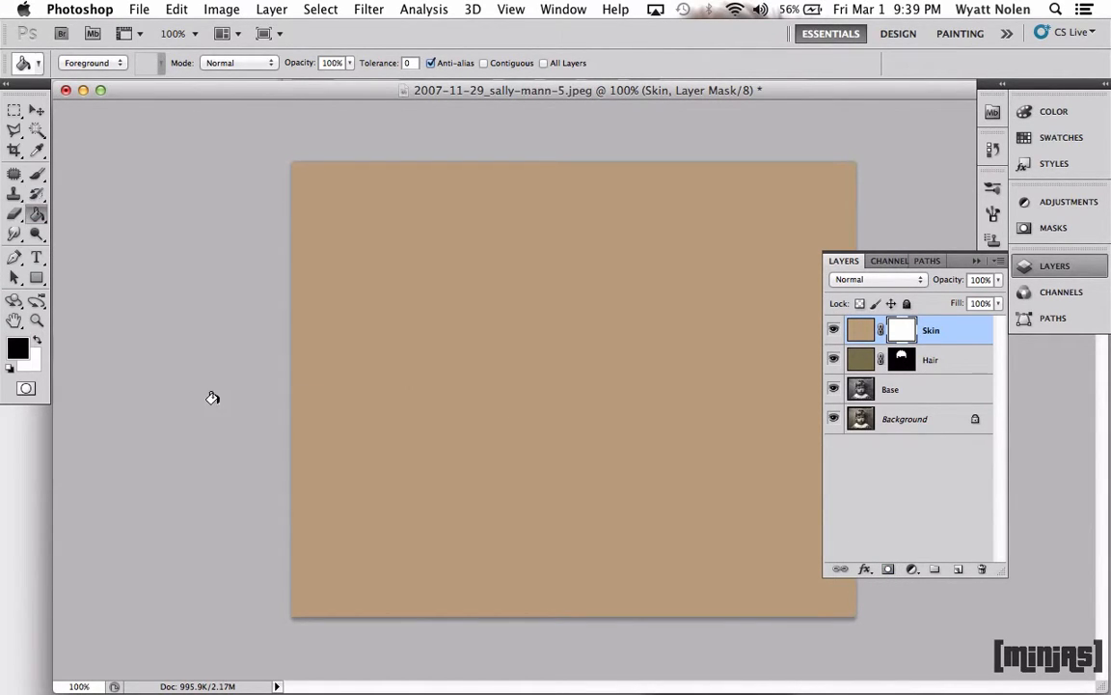
pyautogui.click(598, 329)
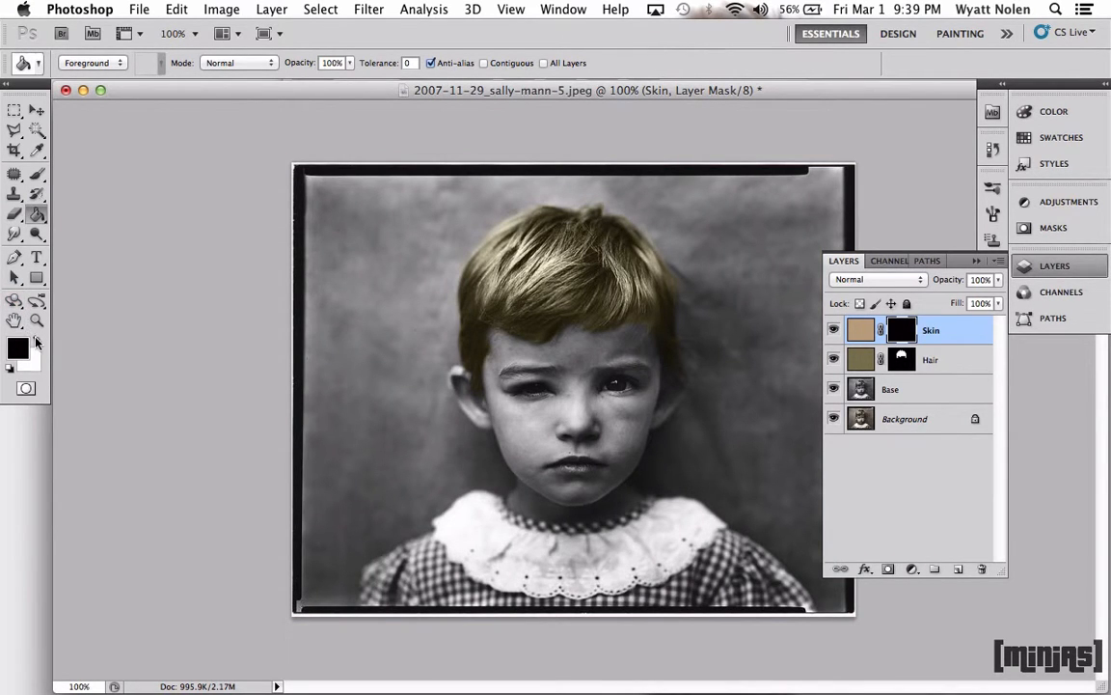
# Step: Set up a white 25 px brush on the Skin layer mask, try a stroke at the face's edge and undo it
pyautogui.click(35, 340)
pyautogui.click(37, 174)
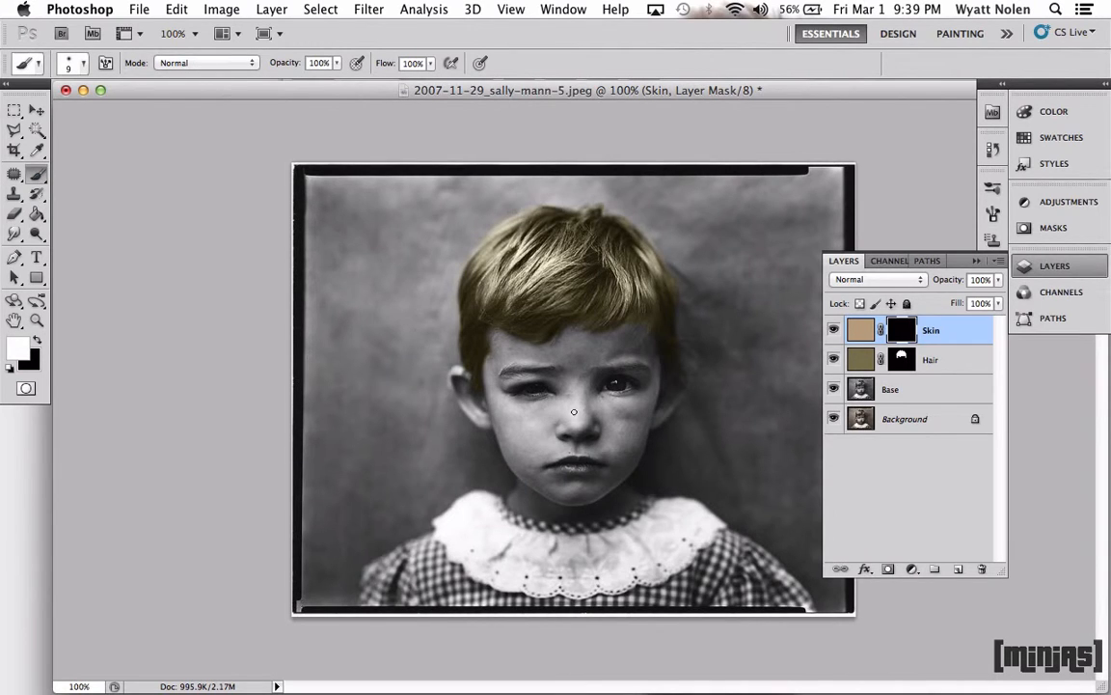
pyautogui.press(']')
pyautogui.press(']')
pyautogui.press(']')
pyautogui.press(']')
pyautogui.moveTo(491, 377); pyautogui.dragTo(498, 358)
pyautogui.press('super+z')
# Step: Set the Skin layer's blend mode to Color and paint the face, ears and neck white on its mask, leaving out eyes and lips
pyautogui.press('super+2')
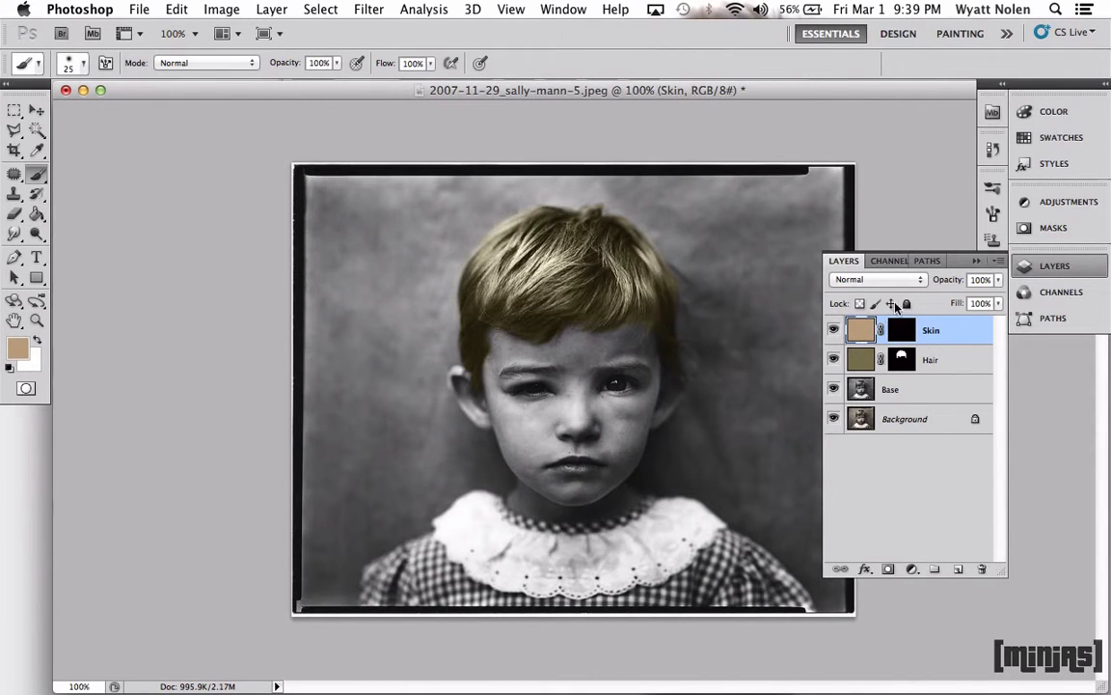
pyautogui.click(902, 282)
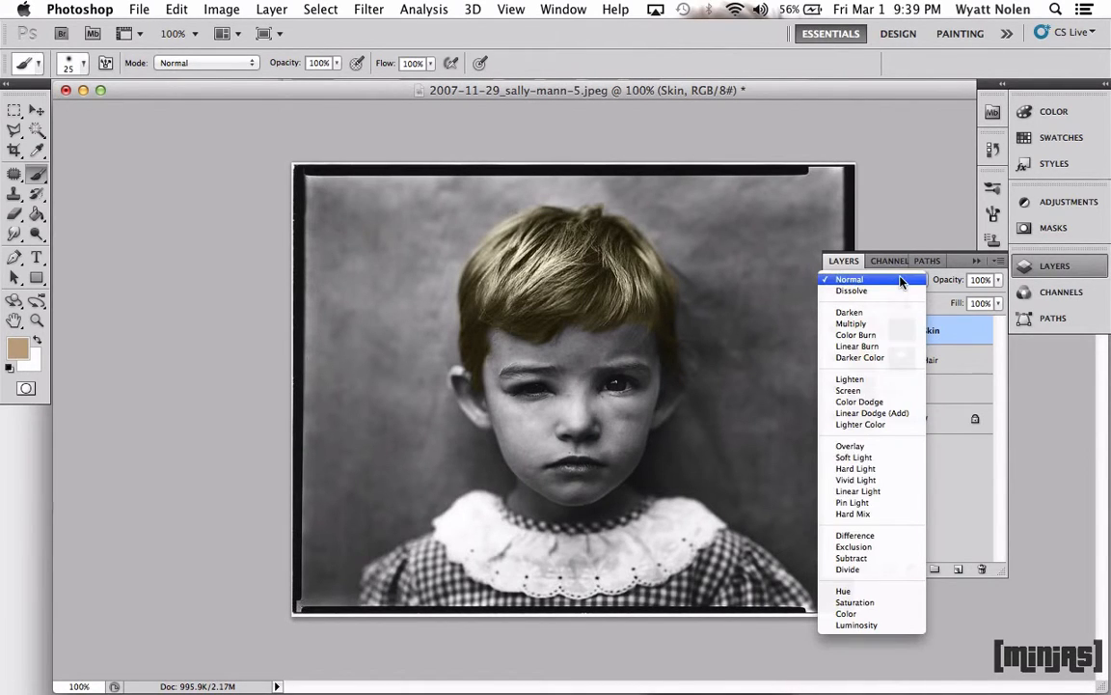
pyautogui.click(847, 615)
pyautogui.click(903, 331)
pyautogui.moveTo(519, 430)
pyautogui.mouseDown()
pyautogui.moveTo(549, 423)
pyautogui.moveTo(526, 419)
pyautogui.moveTo(567, 410)
pyautogui.moveTo(533, 415)
pyautogui.moveTo(577, 415)
pyautogui.moveTo(551, 429)
pyautogui.moveTo(593, 428)
pyautogui.moveTo(560, 426)
pyautogui.moveTo(536, 445)
pyautogui.moveTo(551, 441)
pyautogui.moveTo(511, 440)
pyautogui.moveTo(533, 462)
pyautogui.mouseUp()
# Step: Move the Skin layer below the Hair layer and set its opacity to 85%
pyautogui.moveTo(950, 328); pyautogui.dragTo(950, 376)
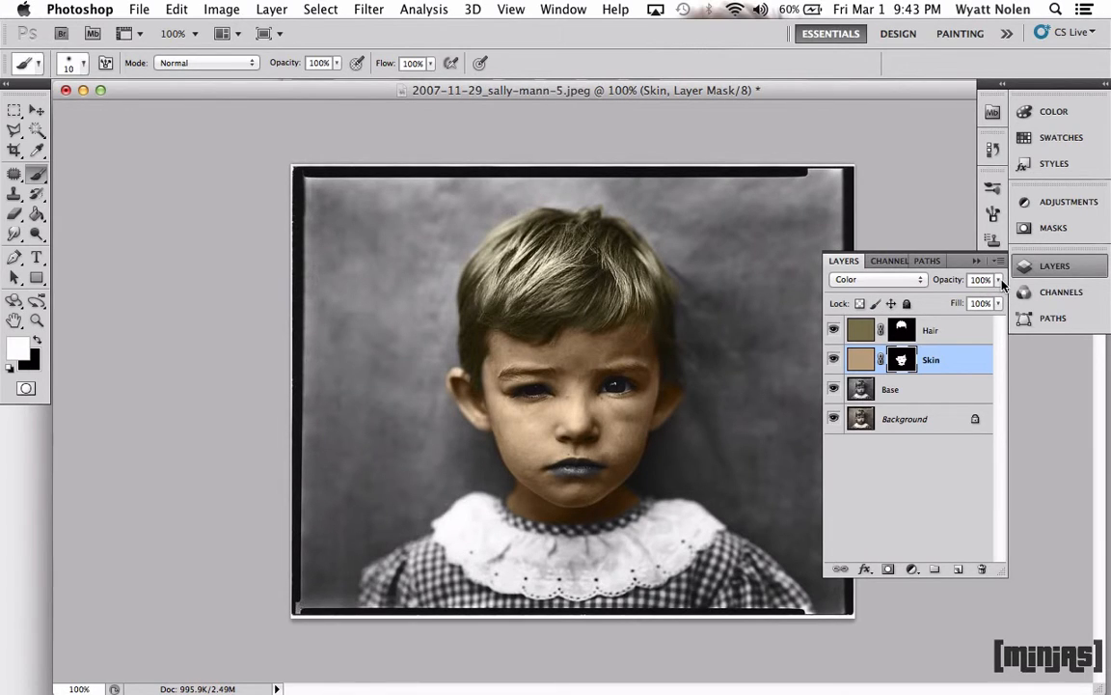
pyautogui.moveTo(999, 281)
pyautogui.mouseDown()
pyautogui.moveTo(996, 297)
pyautogui.moveTo(983, 296)
pyautogui.mouseUp()
pyautogui.click(968, 361)
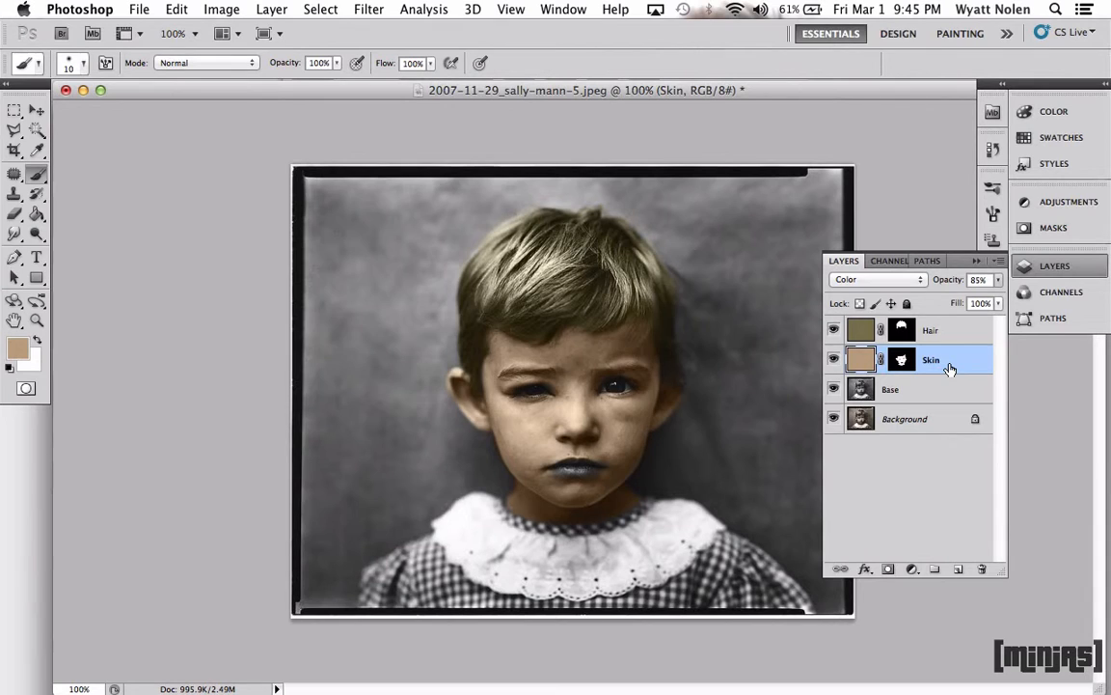
# Step: Create a new layer named Eyebrows above the Skin layer
pyautogui.press('super+shift+n')
pyautogui.write('Eyeb')
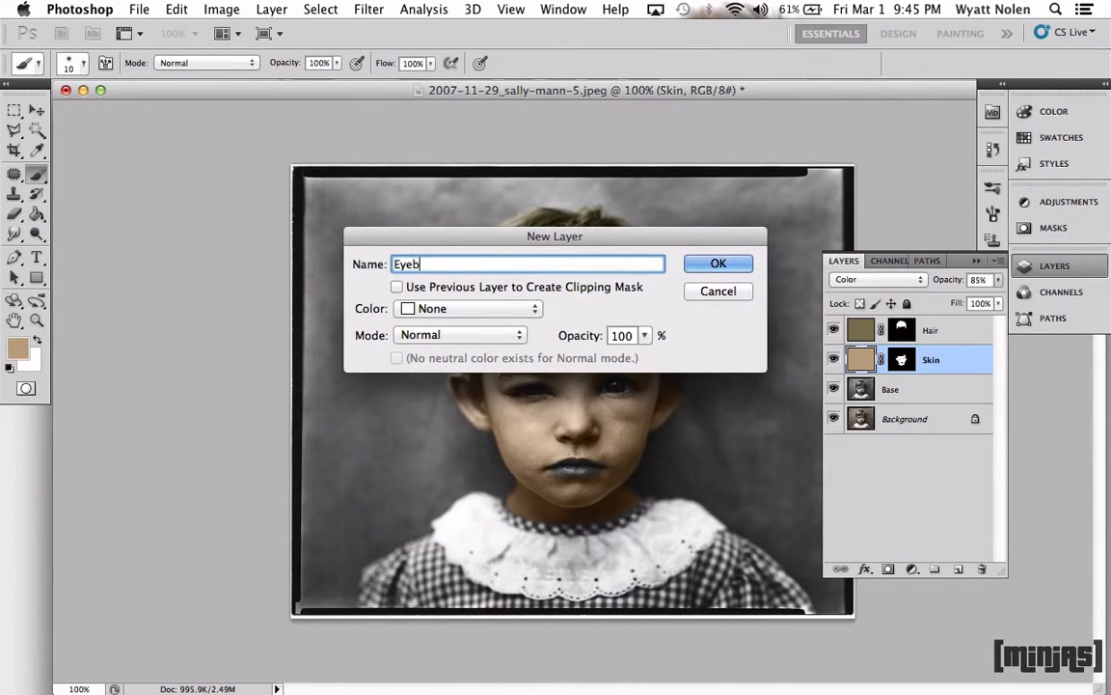
pyautogui.write('rows')
pyautogui.press('Return')
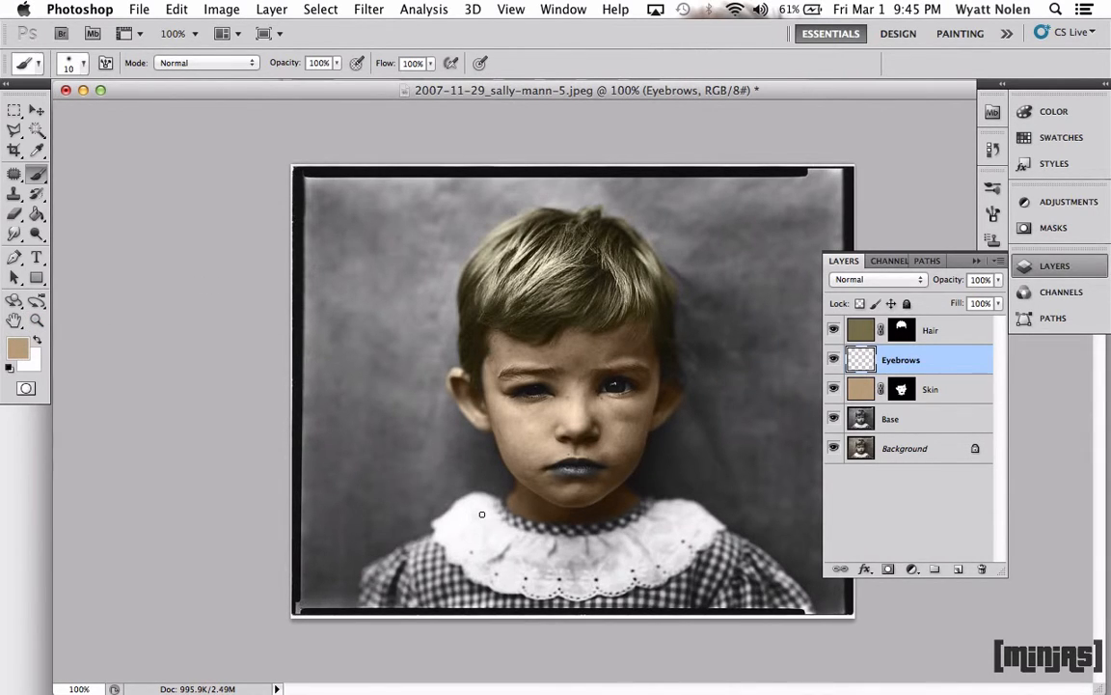
# Step: Set the foreground colour to #807360 for the eyebrows
pyautogui.click(17, 347)
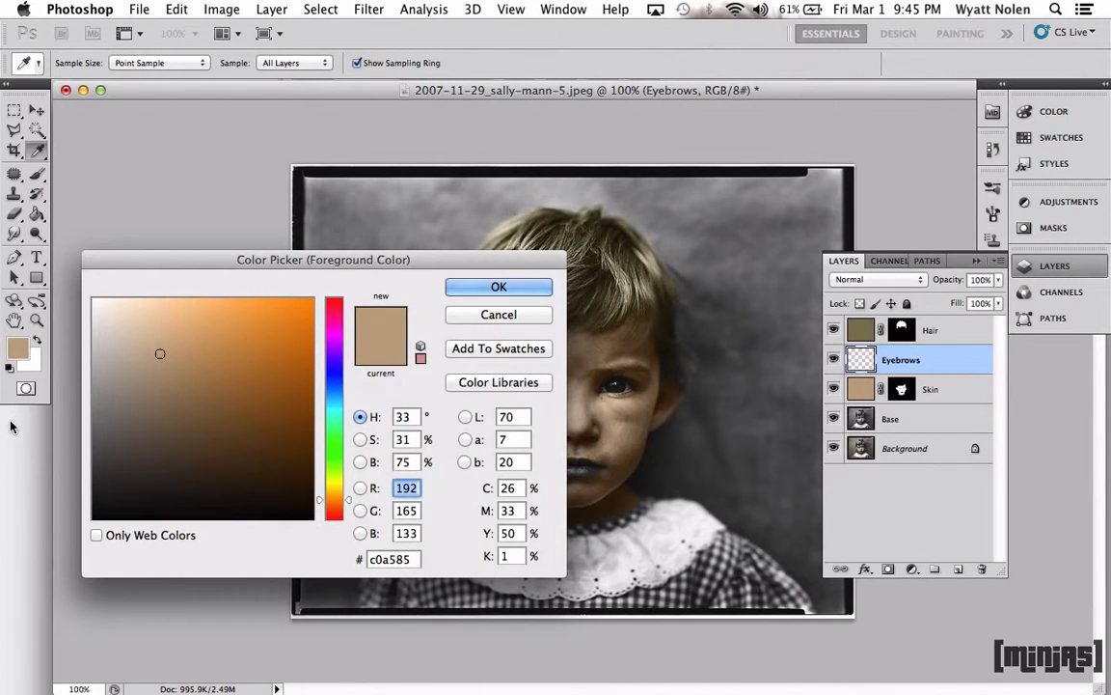
pyautogui.click(409, 558)
pyautogui.write('807')
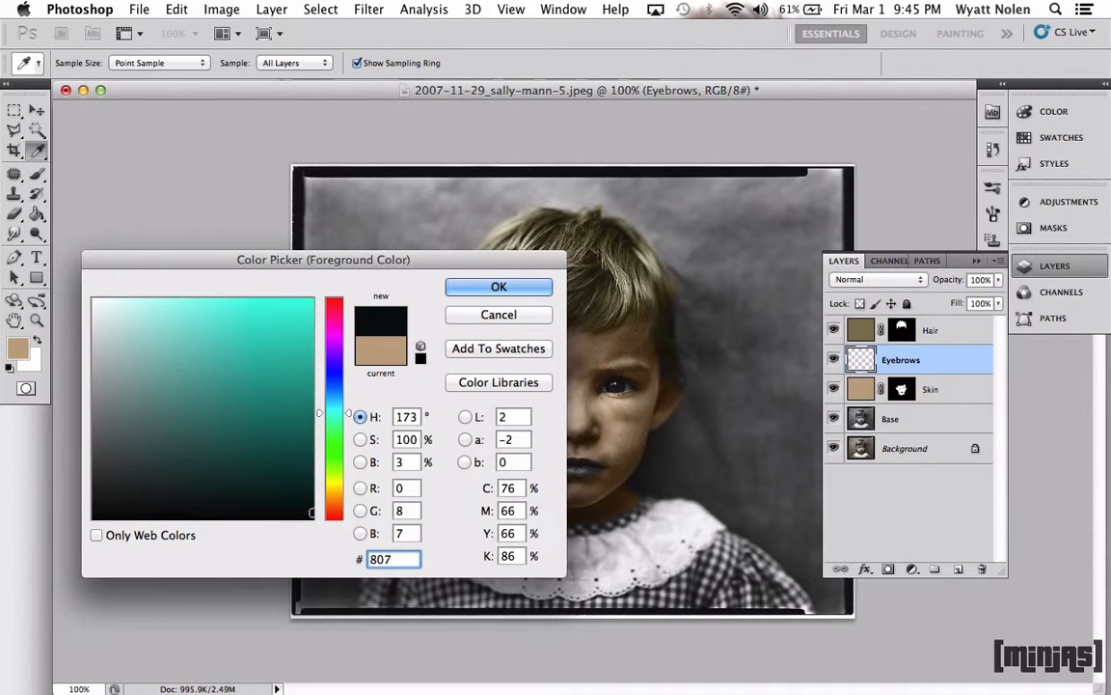
pyautogui.write('360')
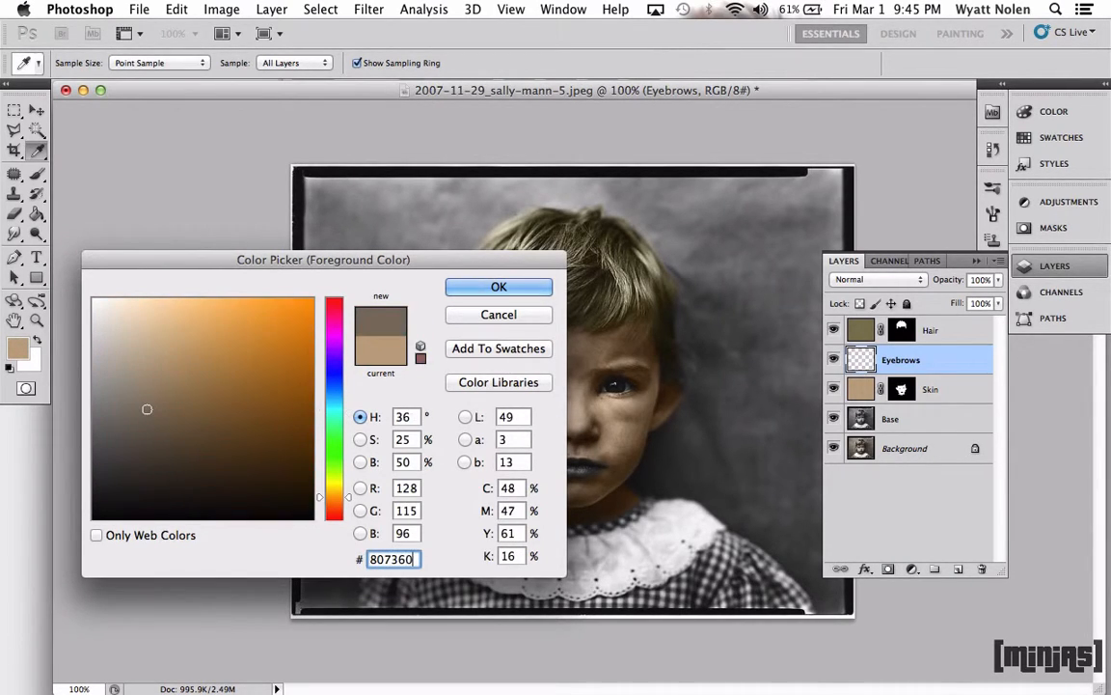
pyautogui.press('Return')
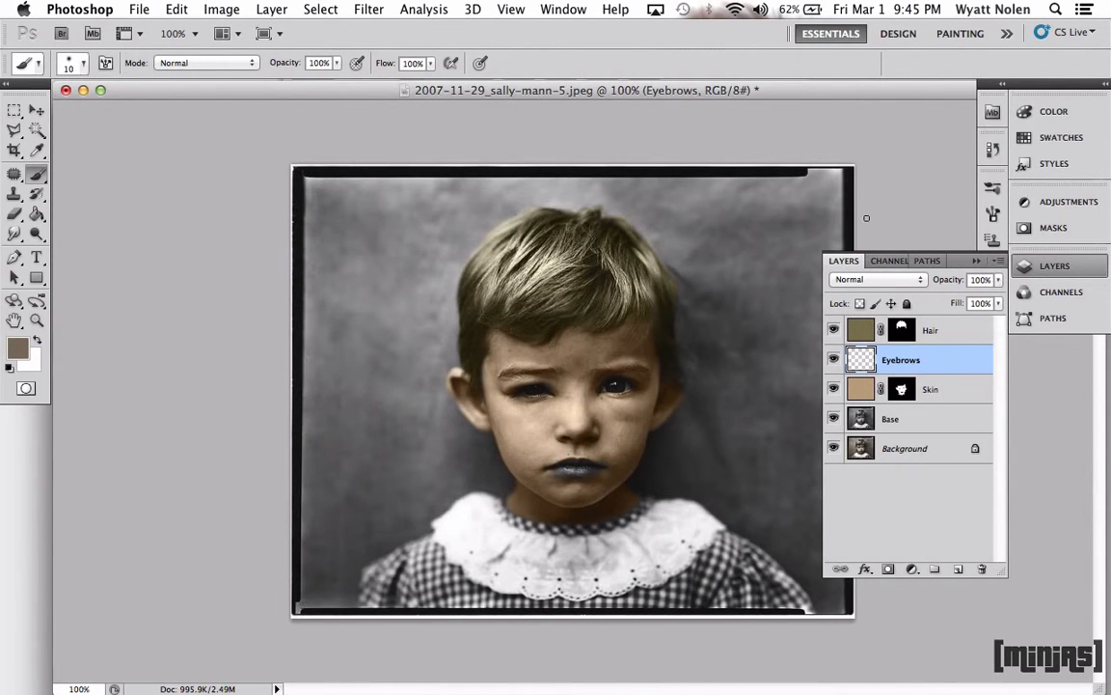
# Step: Set the Eyebrows layer's blend mode to Color and slightly reduce the layer's opacity
pyautogui.click(873, 279)
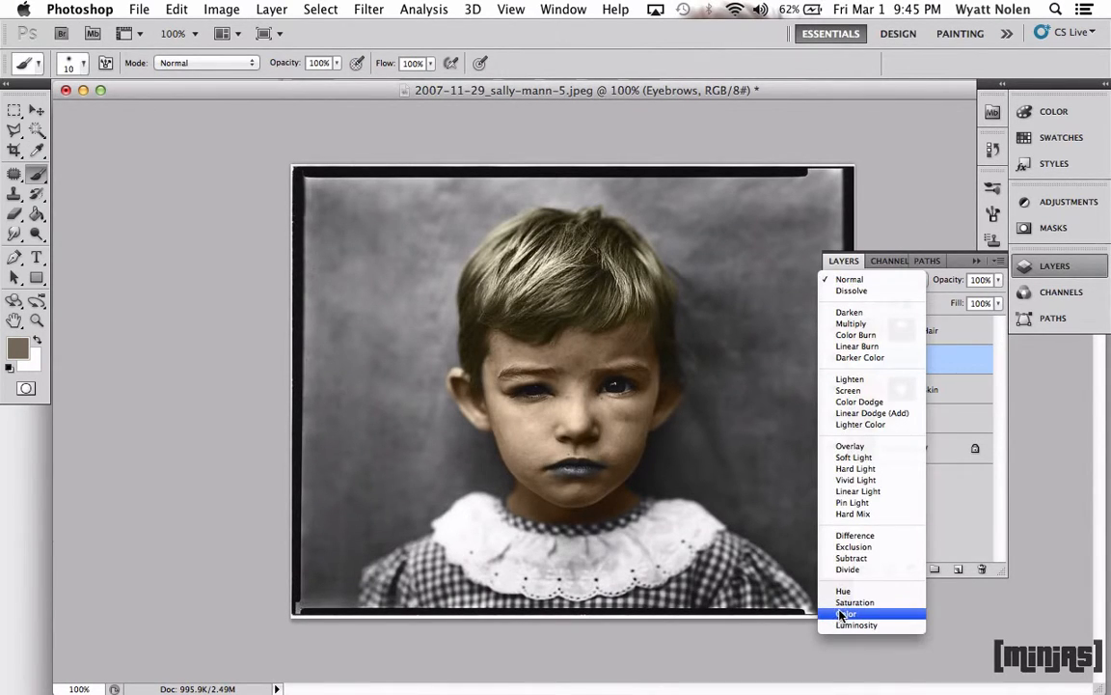
pyautogui.click(842, 615)
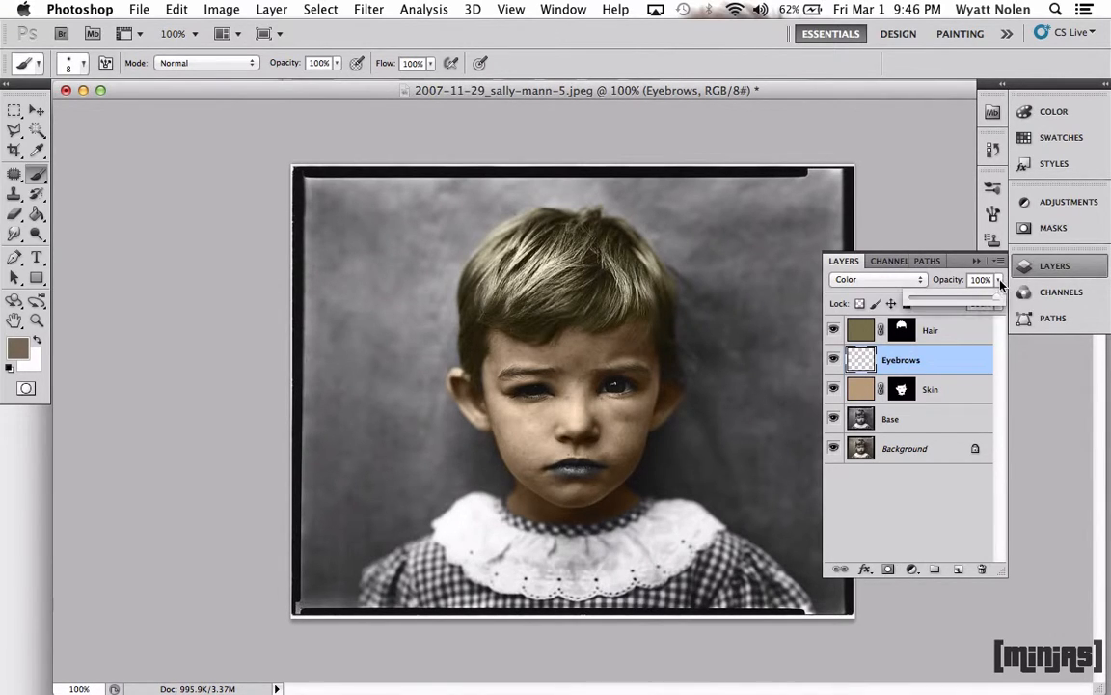
pyautogui.click(999, 303)
pyautogui.moveTo(999, 303); pyautogui.dragTo(988, 300)
pyautogui.click(185, 323)
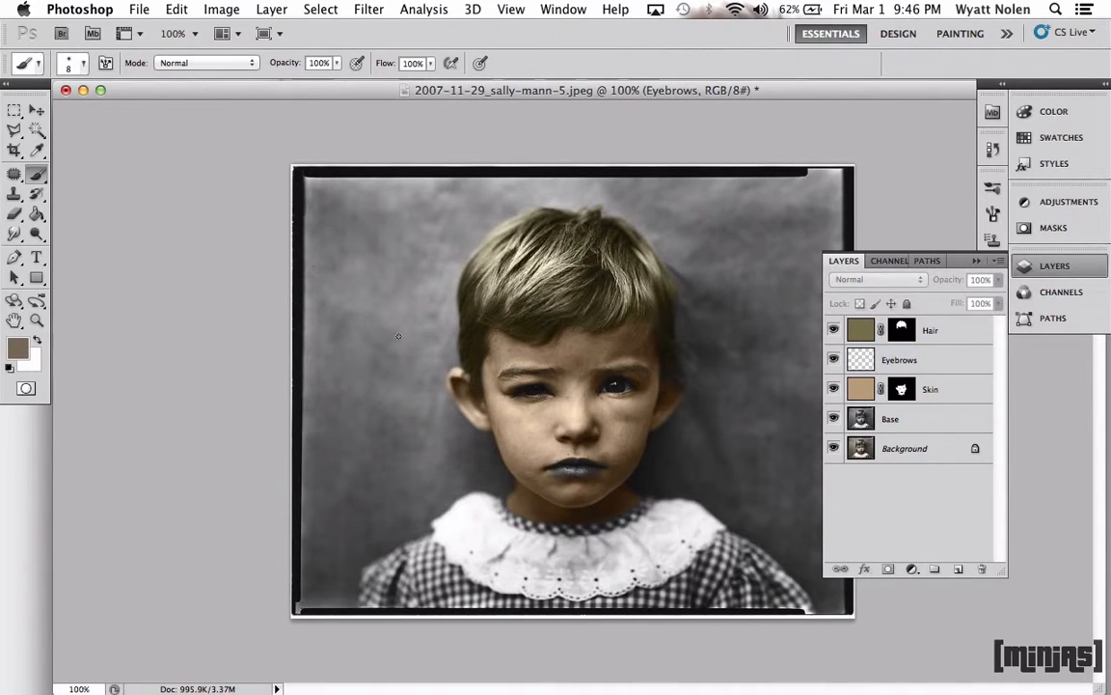
# Step: Create a new layer named Eyes above the Eyebrows layer
pyautogui.press('super+plus')
pyautogui.press('super+plus')
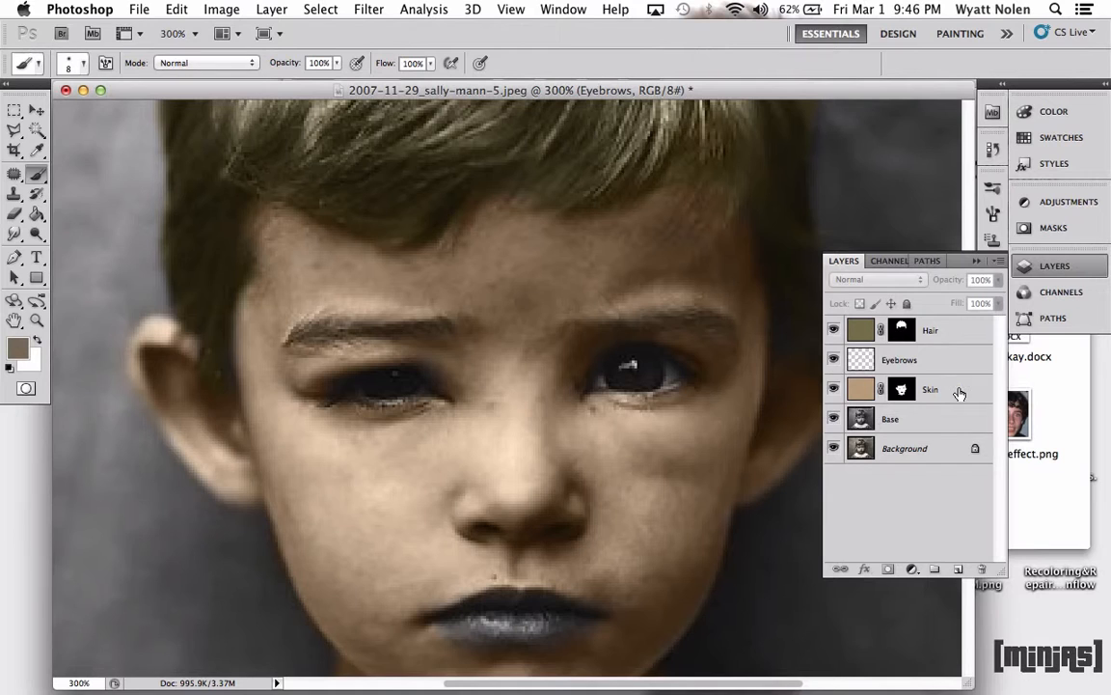
pyautogui.press('shift+super+n')
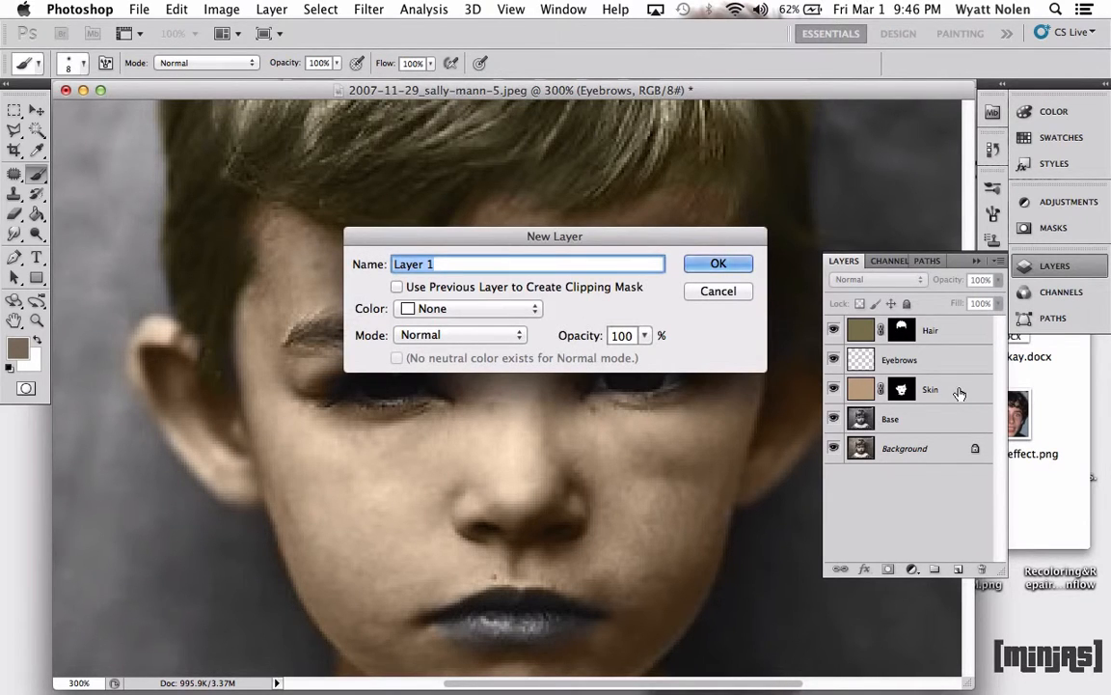
pyautogui.write('Eyes')
pyautogui.press('Return')
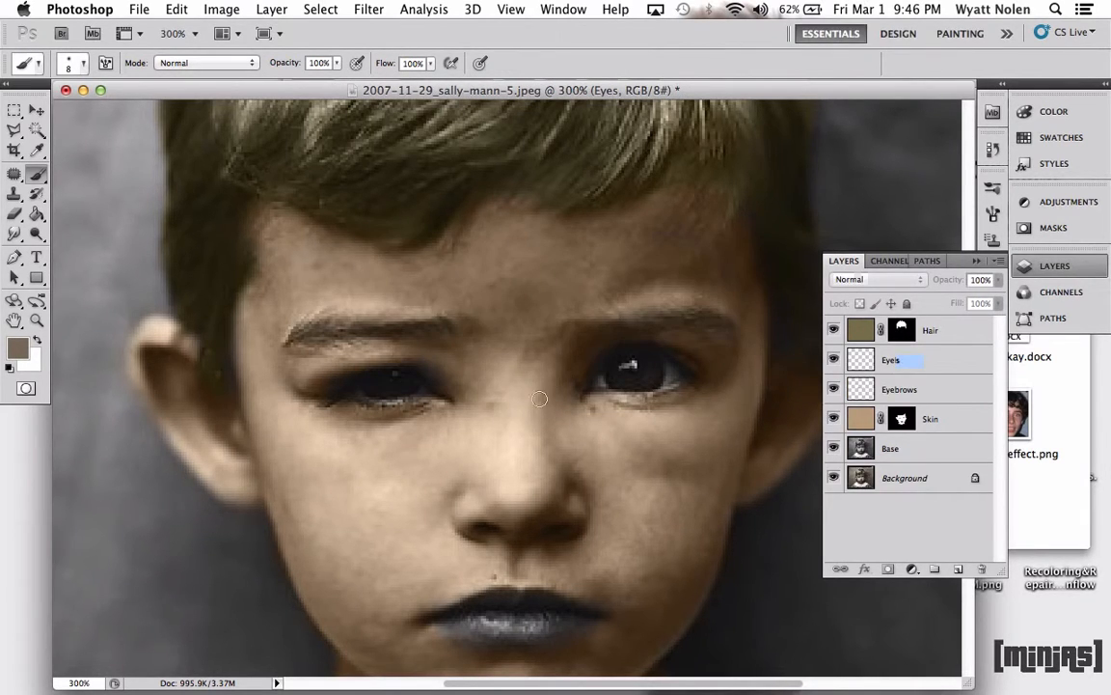
# Step: Set the foreground colour to #43382b for the eyes
pyautogui.click(19, 347)
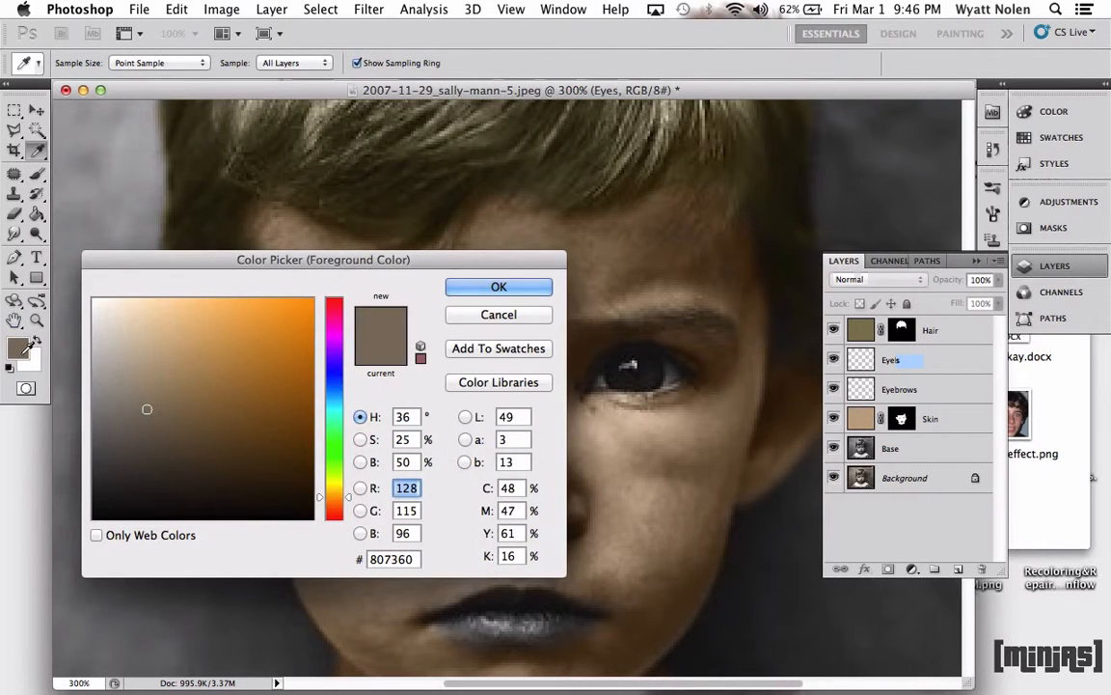
pyautogui.doubleClick(407, 556)
pyautogui.write('433')
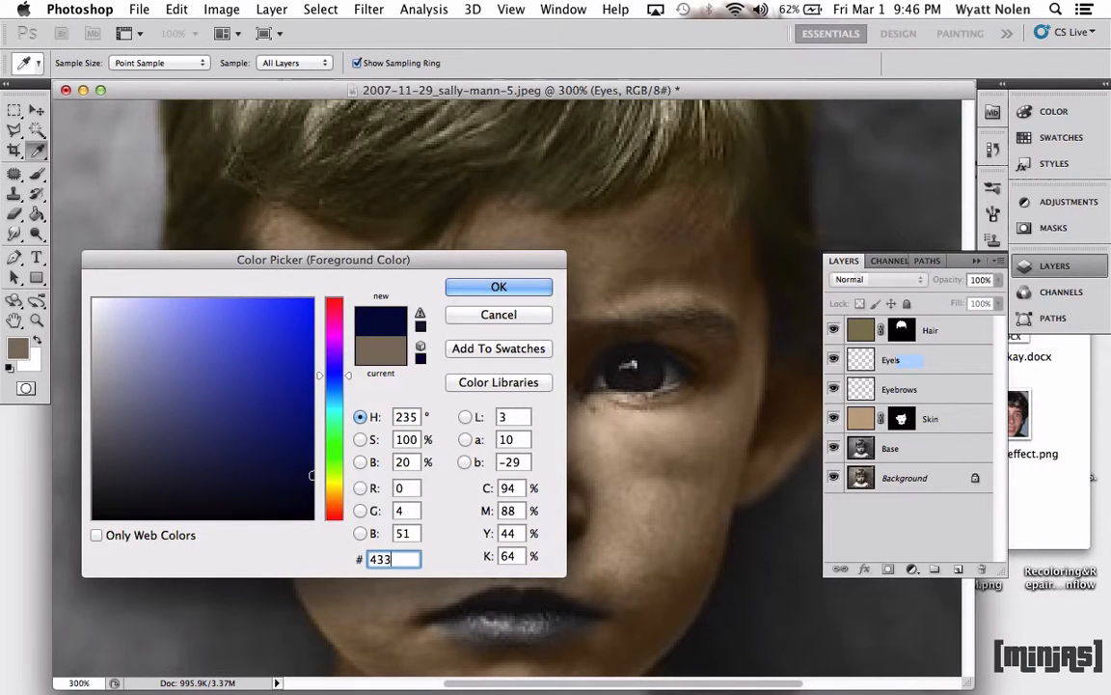
pyautogui.write('82b')
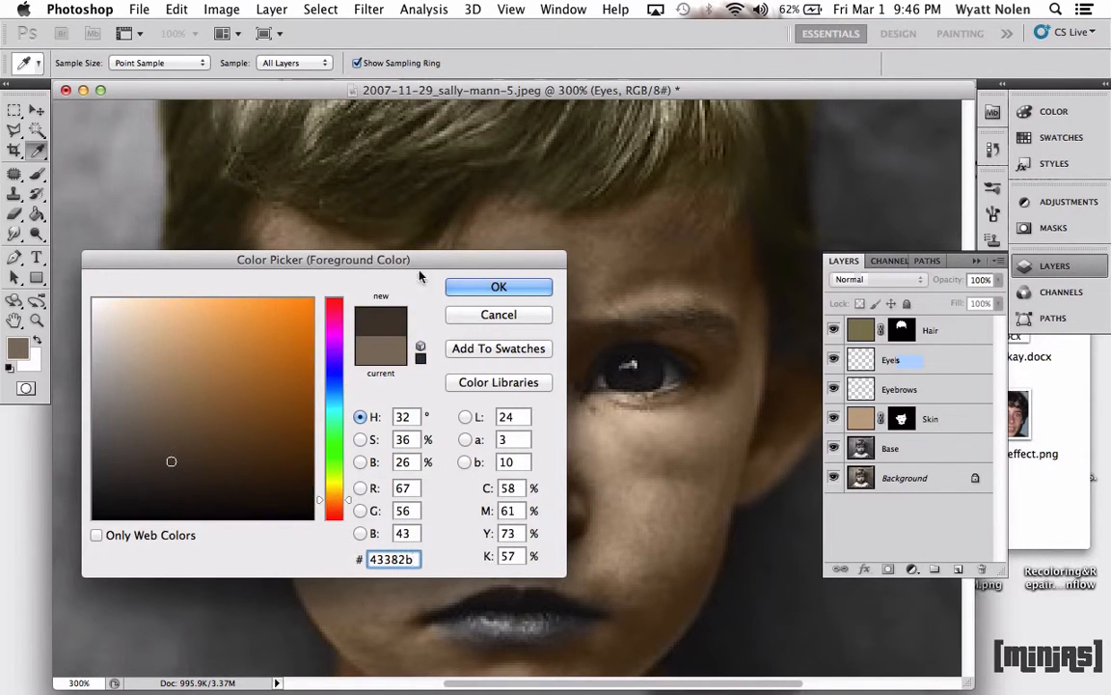
pyautogui.click(490, 288)
# Step: Paint both irises on the Eyes layer, using an 8 px brush for the wide-open eye and 6 px for the squinting one
pyautogui.press('b')
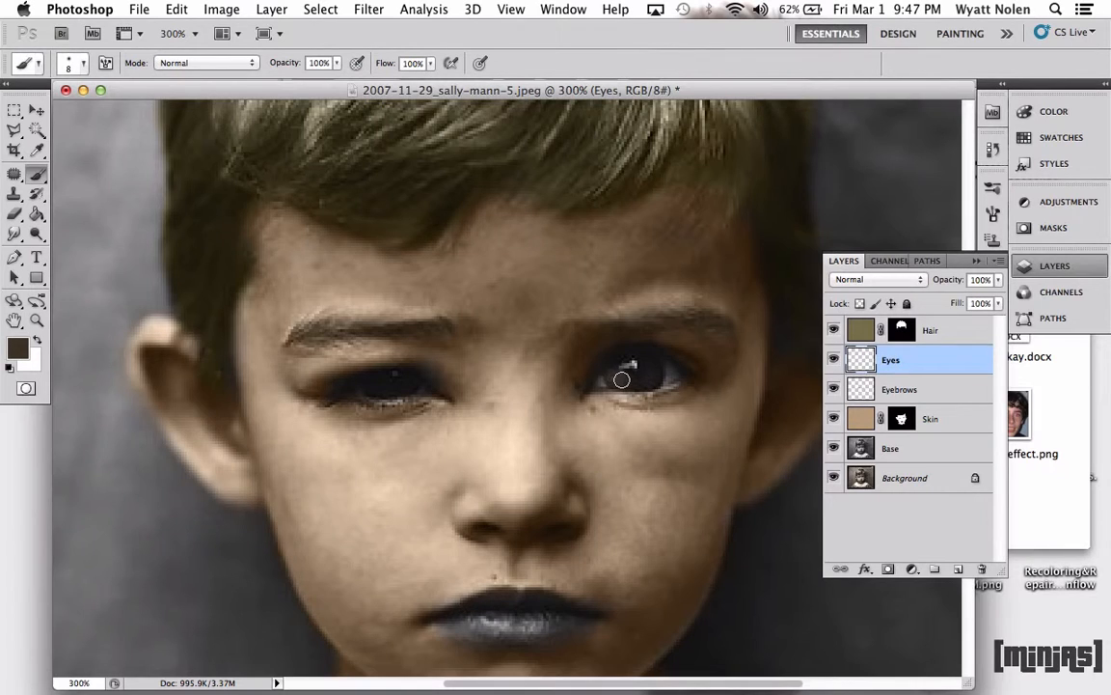
pyautogui.moveTo(619, 381); pyautogui.dragTo(652, 367)
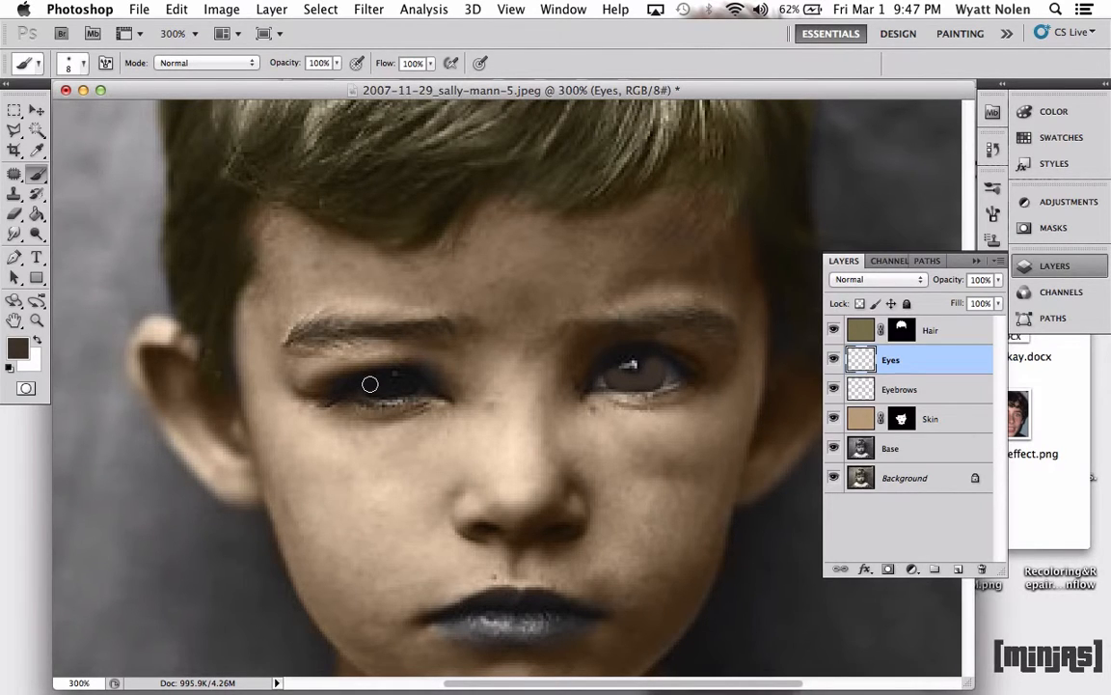
pyautogui.press('[')
pyautogui.press('[')
pyautogui.moveTo(369, 386)
pyautogui.mouseDown()
pyautogui.moveTo(410, 383)
pyautogui.moveTo(372, 391)
pyautogui.mouseUp()
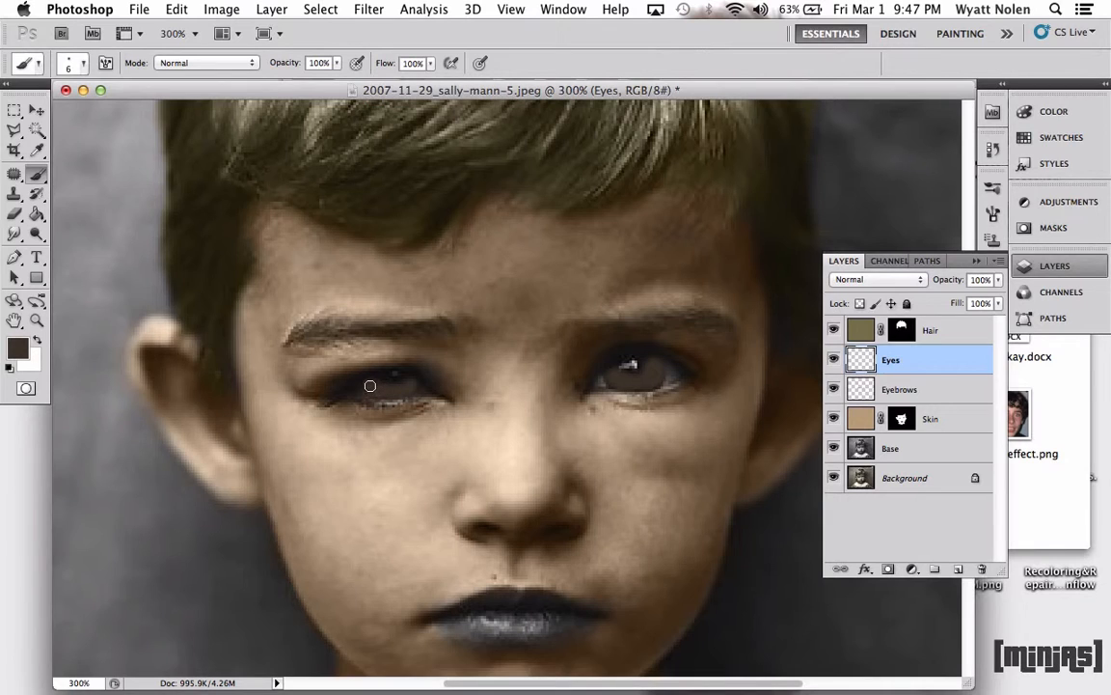
# Step: Set the Eyes layer's blend mode to Color and its opacity to 70%
pyautogui.click(911, 283)
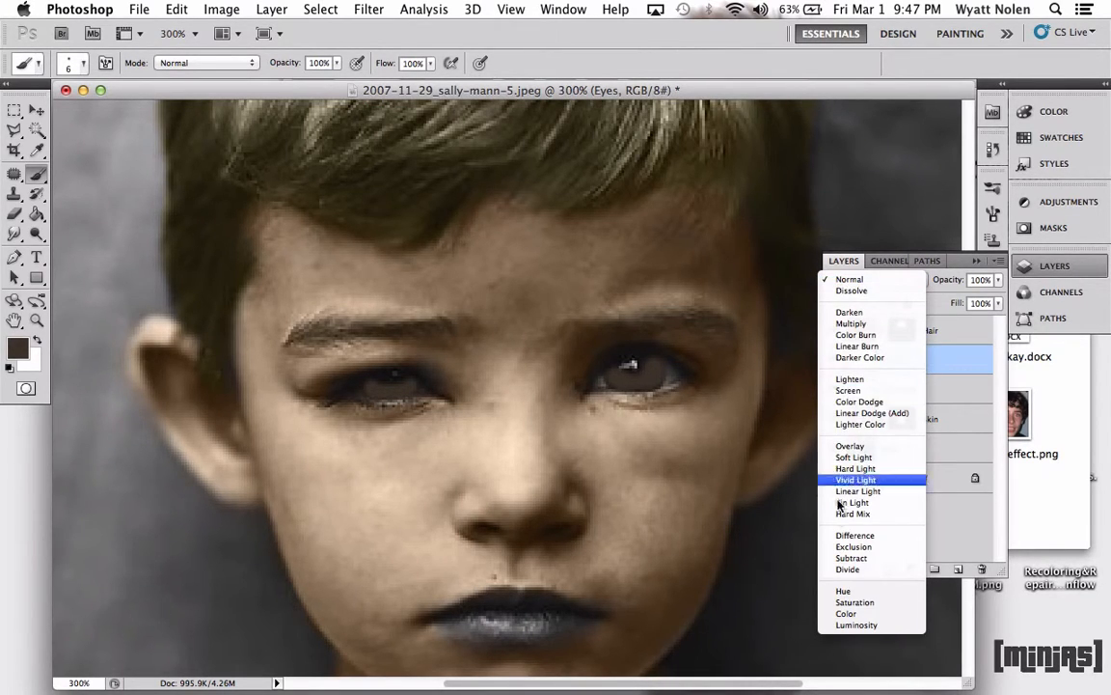
pyautogui.click(846, 613)
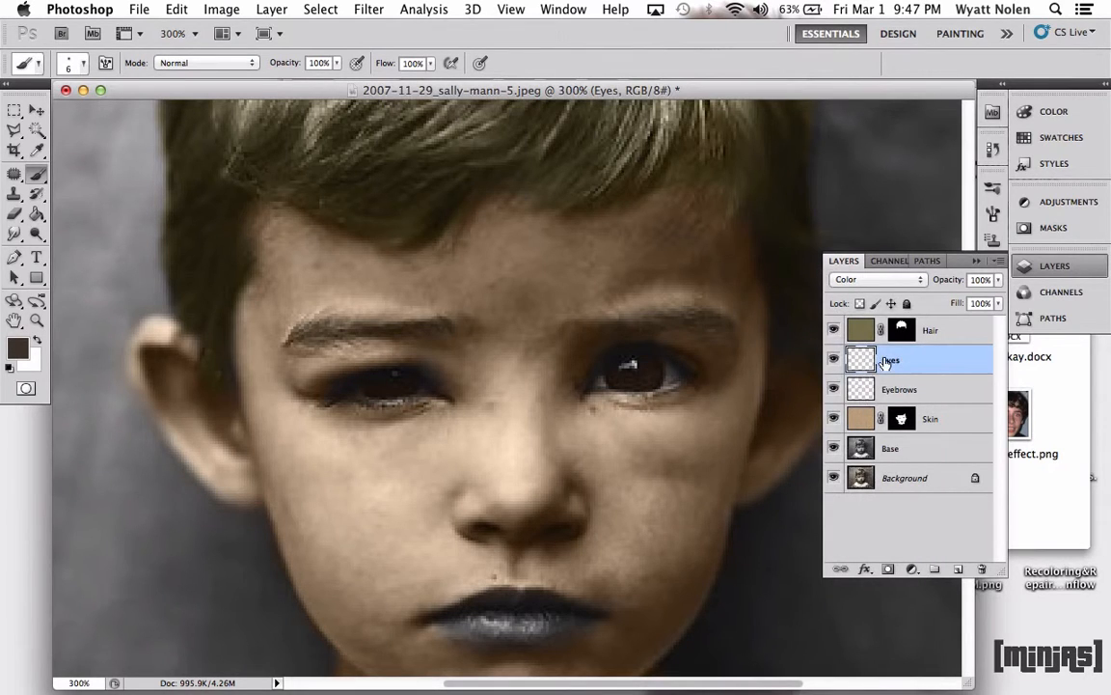
pyautogui.click(998, 302)
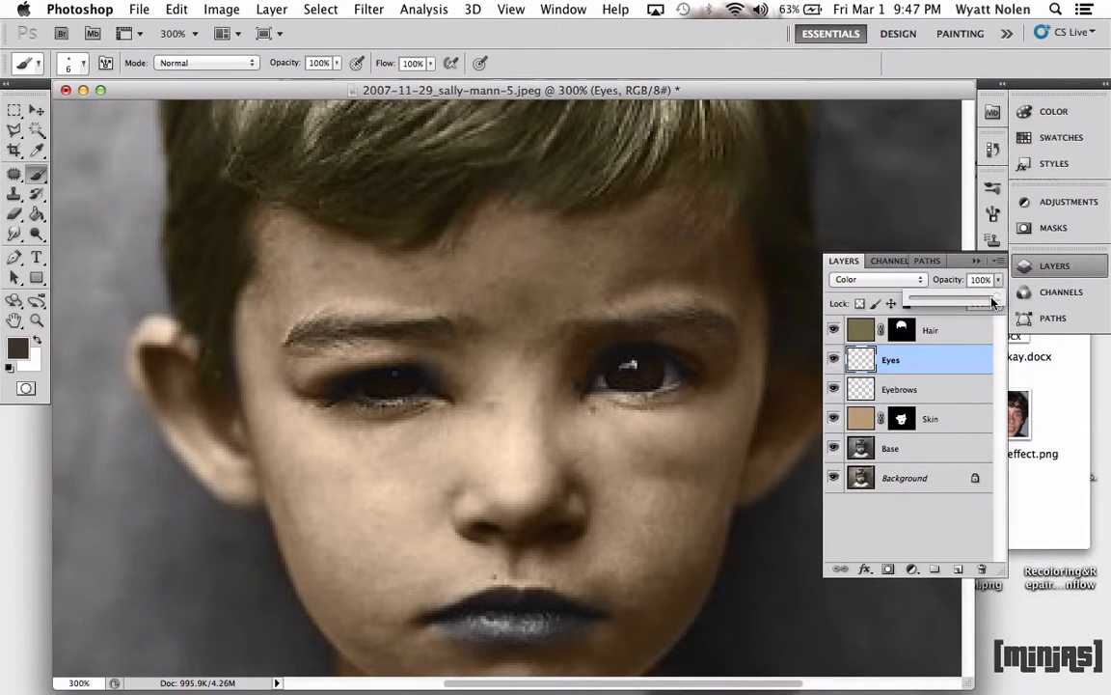
pyautogui.moveTo(994, 303); pyautogui.dragTo(969, 301)
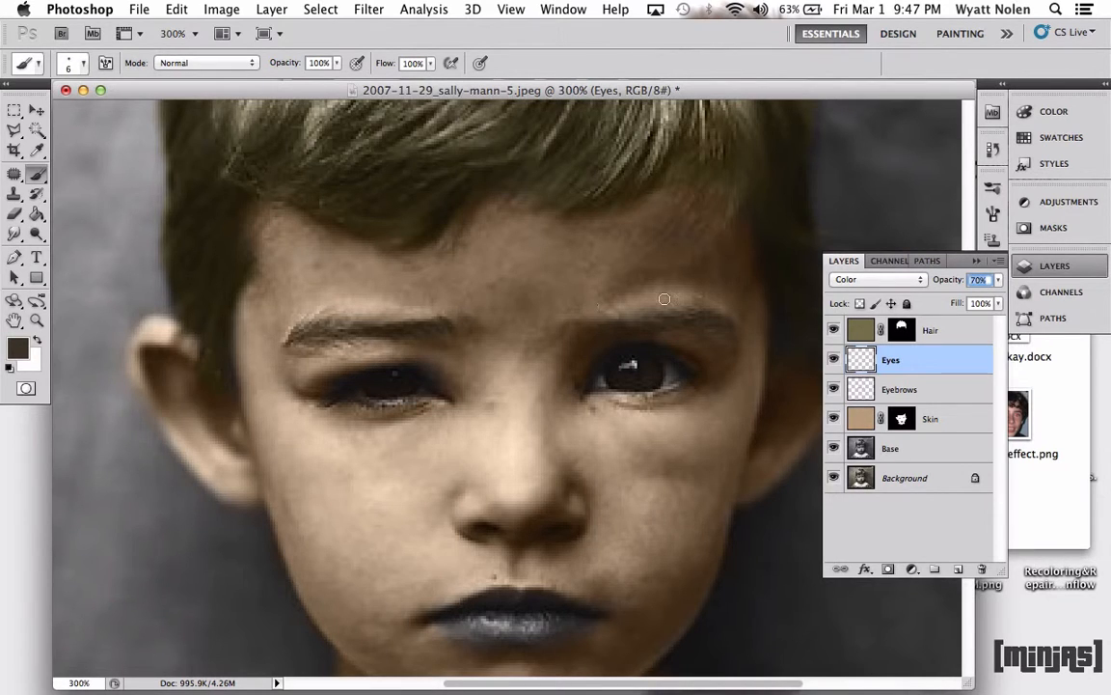
# Step: Extend the skin colour around the eyes by painting white on the Skin layer mask with a 6 px brush
pyautogui.click(900, 422)
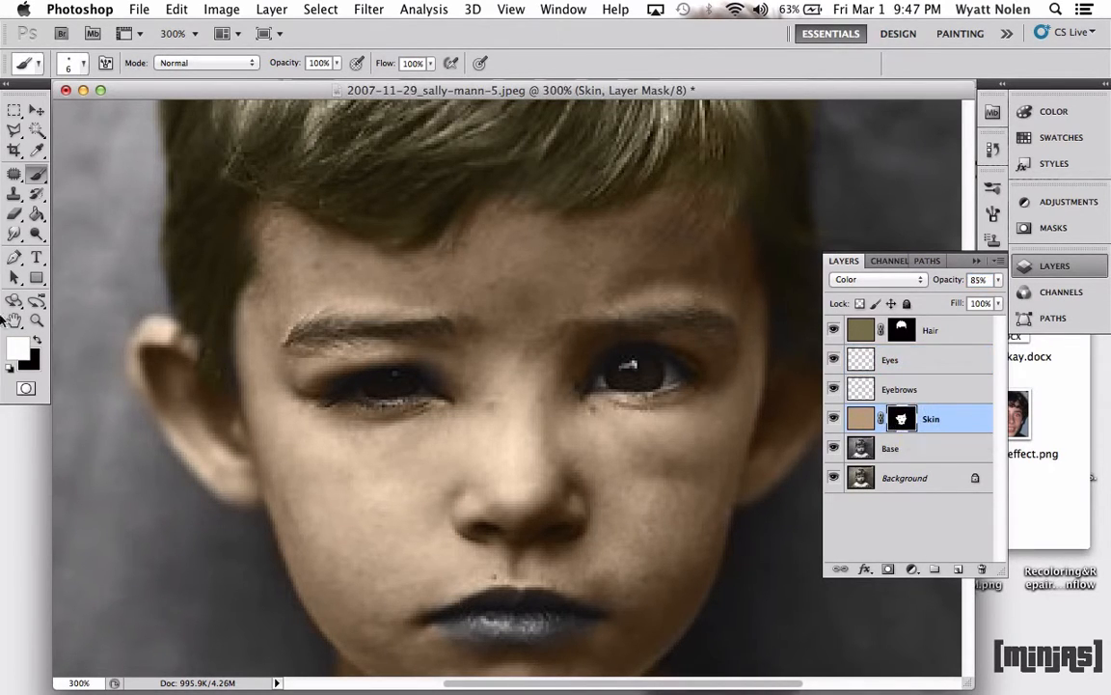
pyautogui.press('d')
pyautogui.moveTo(365, 395); pyautogui.dragTo(403, 401)
# Step: Create a new layer named Lips above the Skin layer
pyautogui.scroll(-3, 627, 434)
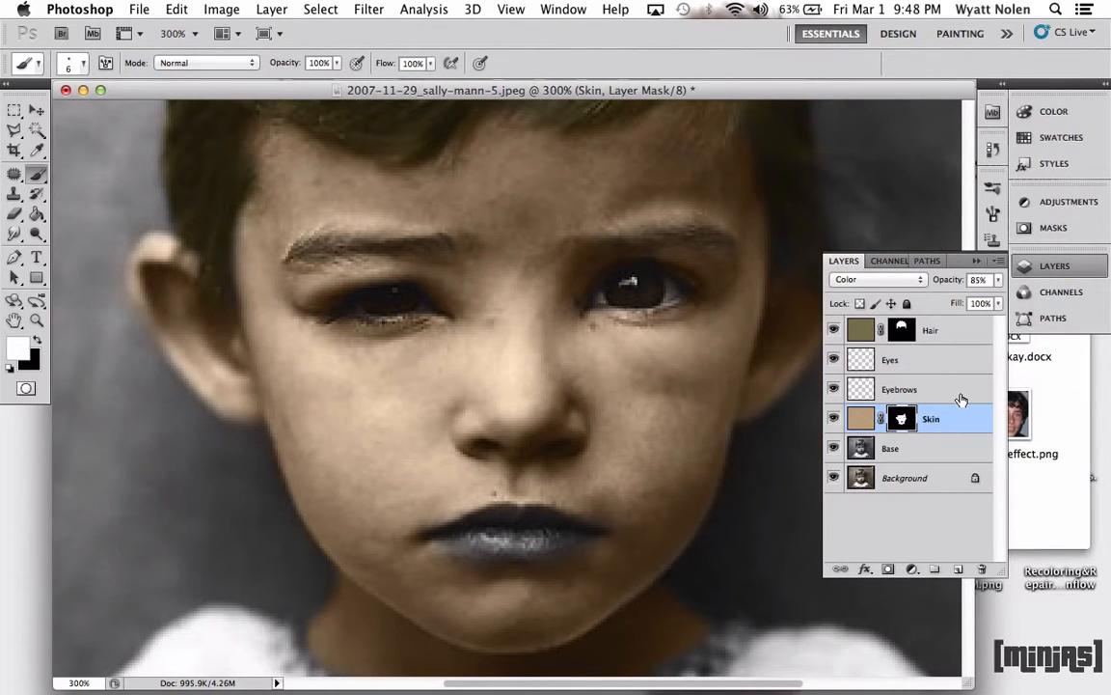
pyautogui.press('super+shift+n')
pyautogui.write('Lips')
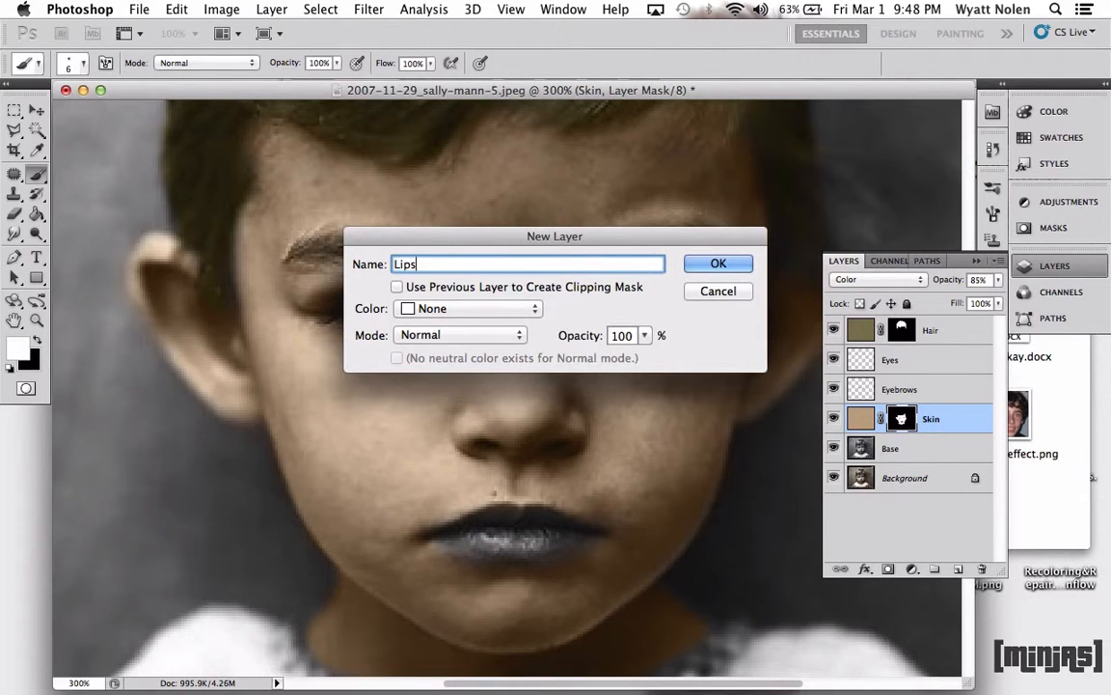
pyautogui.press('Return')
# Step: Try hex 597572 as the foreground colour for the lips and shift its hue to a pink 326°
pyautogui.click(19, 353)
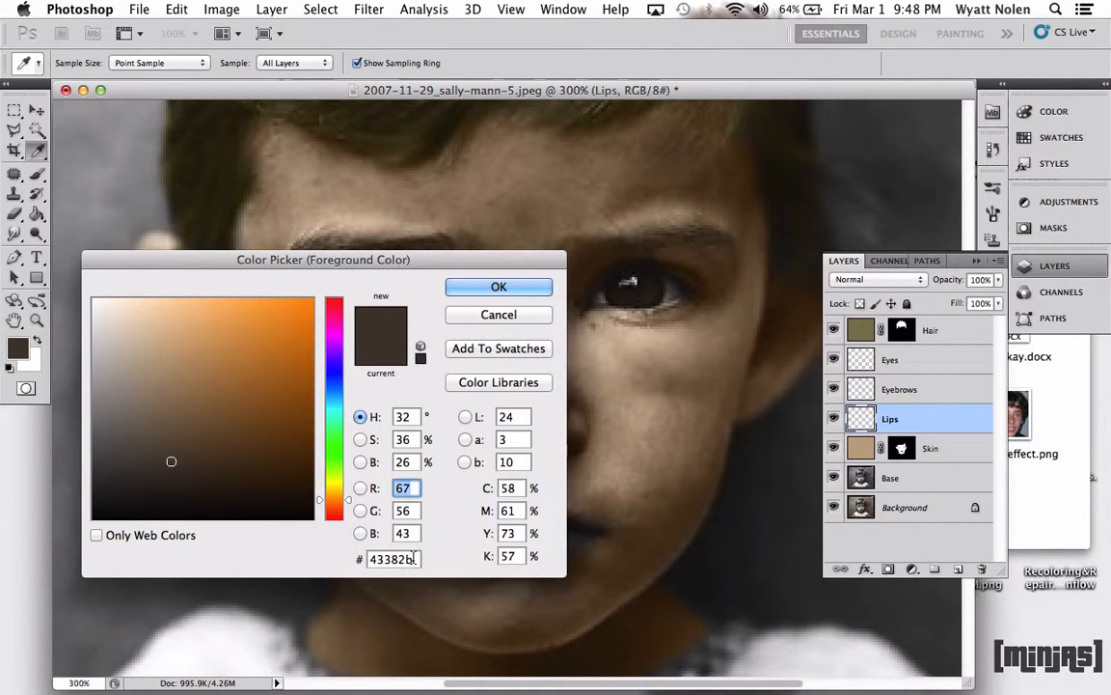
pyautogui.moveTo(415, 559); pyautogui.dragTo(184, 522)
pyautogui.press('BackSpace')
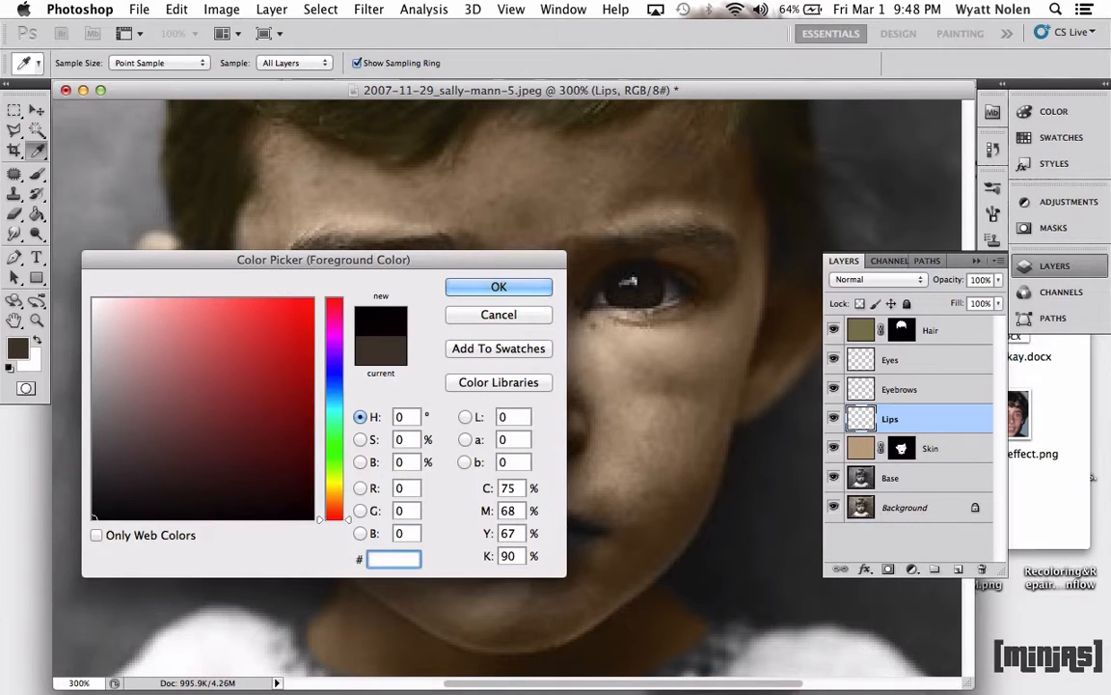
pyautogui.write('59')
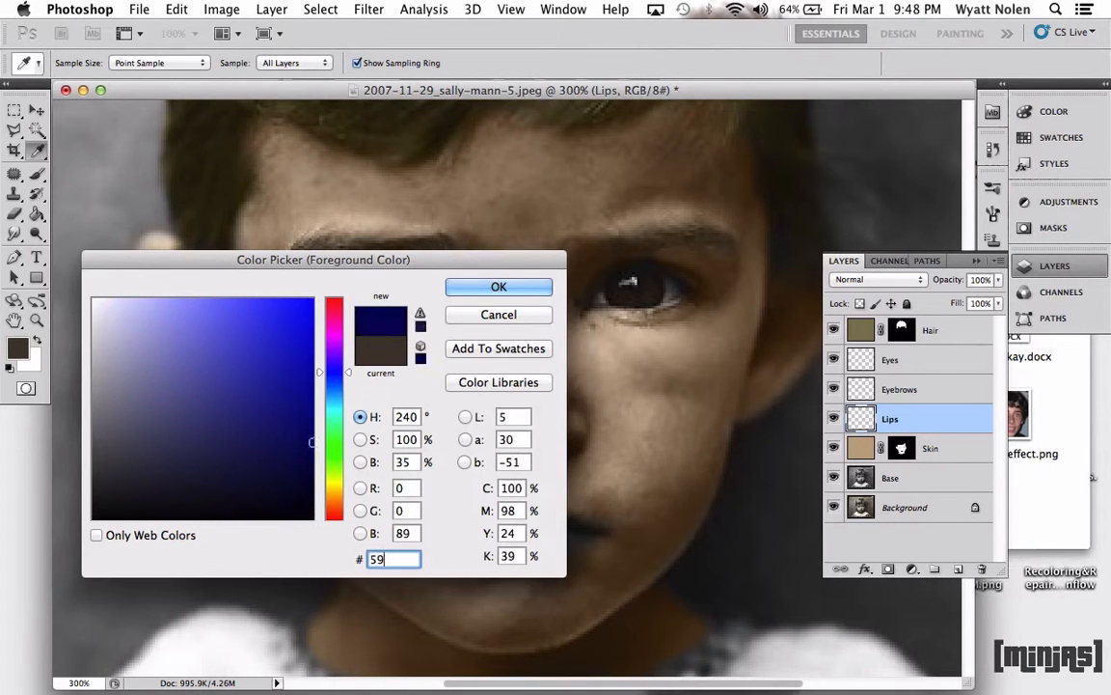
pyautogui.write('7')
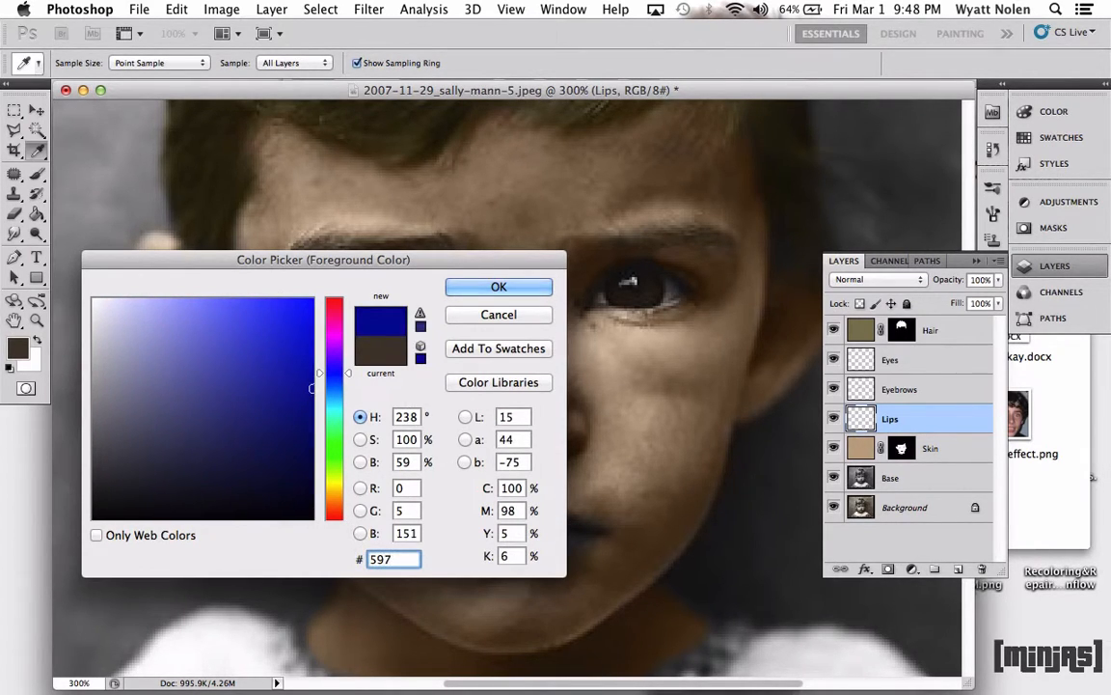
pyautogui.write('572')
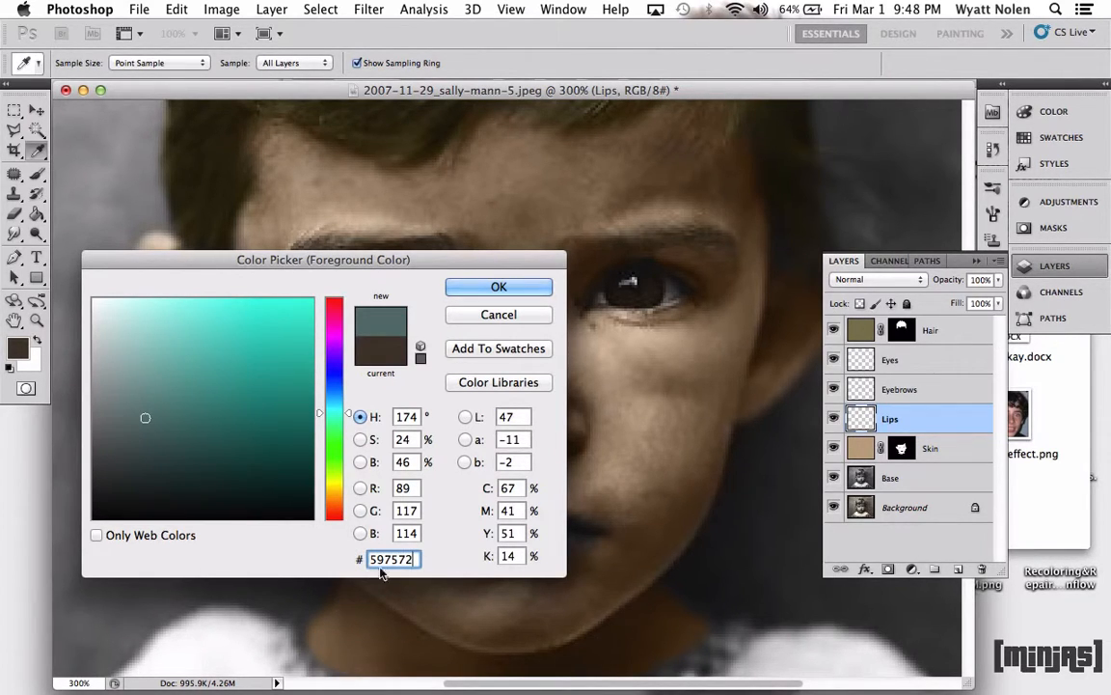
pyautogui.moveTo(350, 413); pyautogui.dragTo(354, 324)
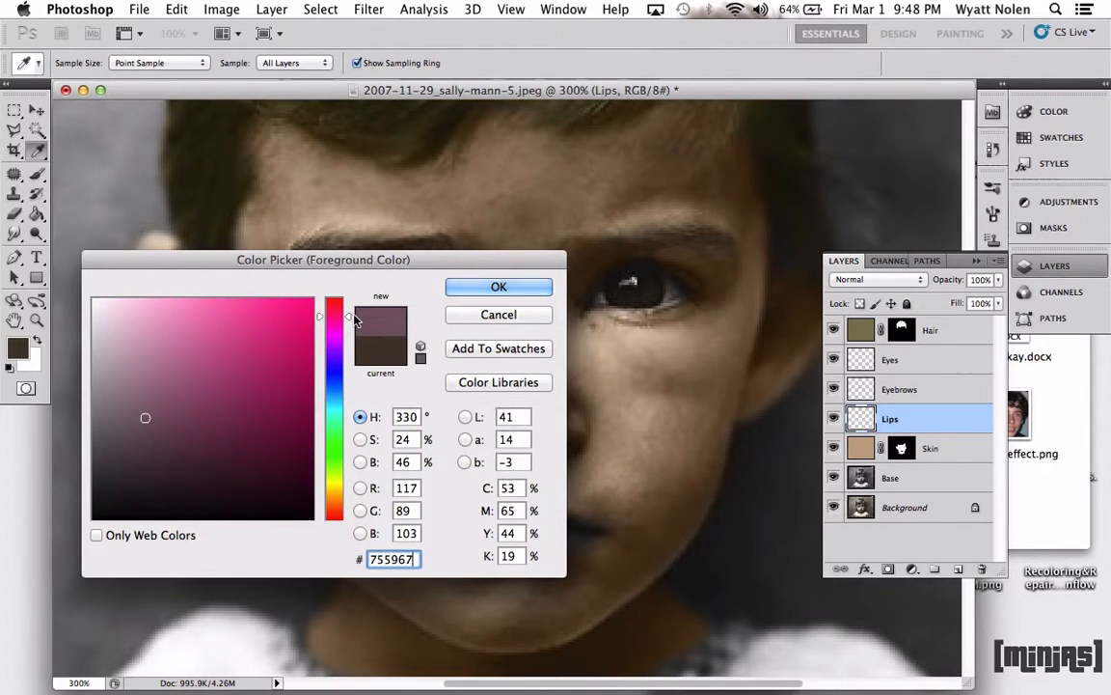
pyautogui.moveTo(355, 319); pyautogui.dragTo(357, 324)
pyautogui.doubleClick(415, 558)
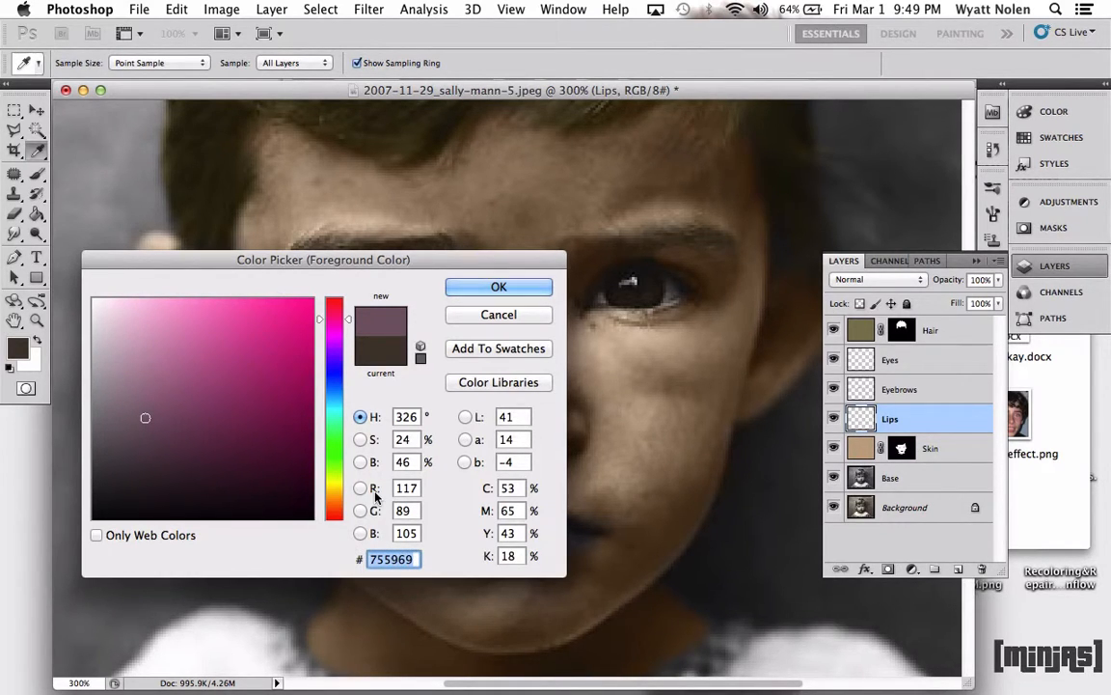
# Step: Try hex 273637 as the foreground colour and clear the value
pyautogui.write('27')
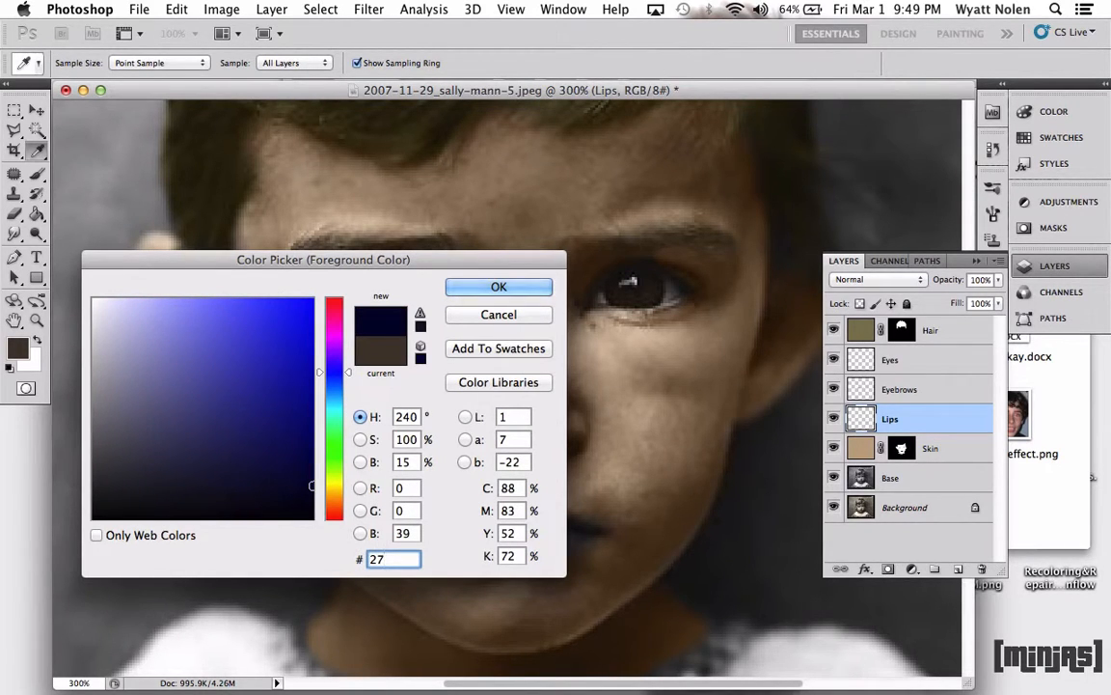
pyautogui.write('36')
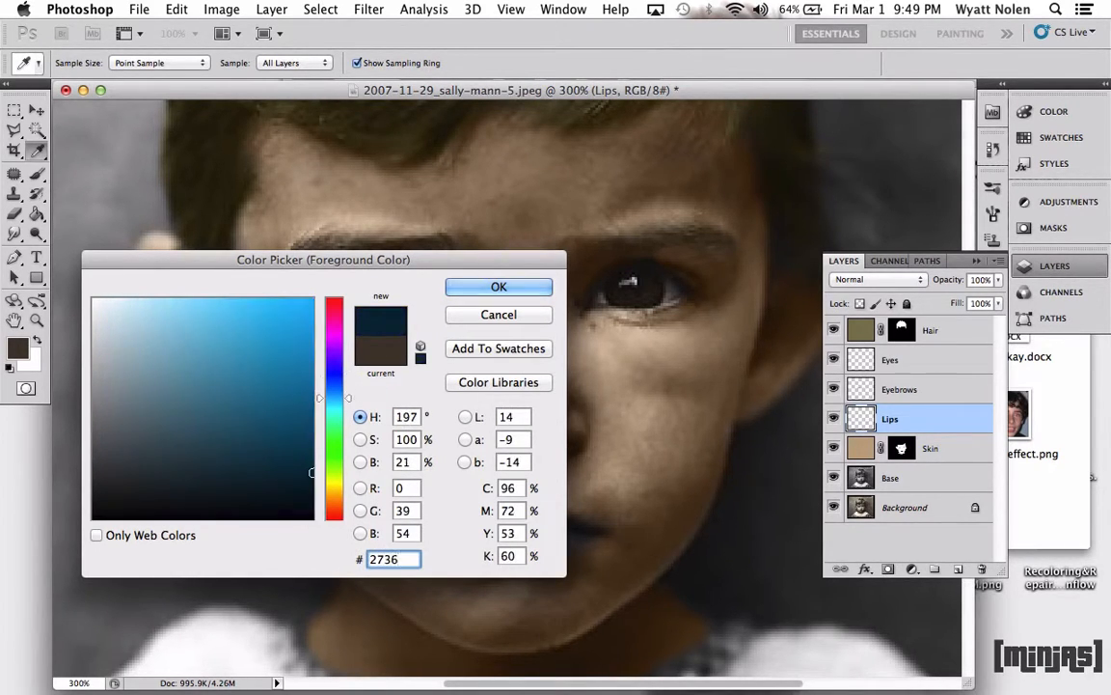
pyautogui.write('37')
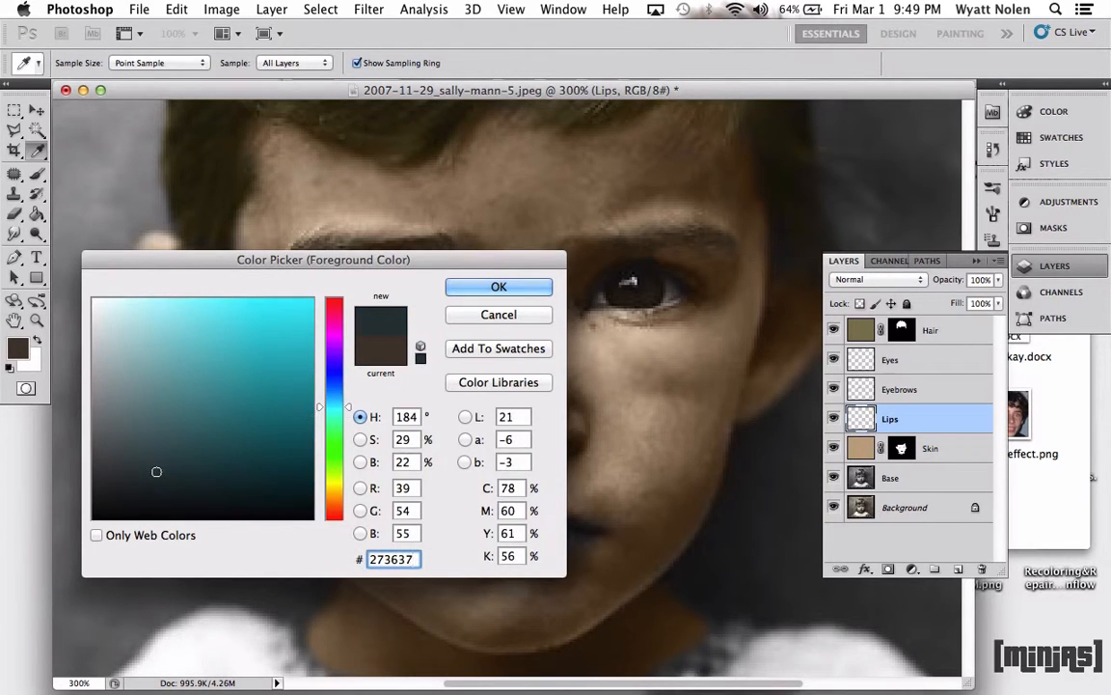
pyautogui.press('BackSpace')
pyautogui.press('BackSpace')
pyautogui.press('BackSpace')
pyautogui.press('BackSpace')
pyautogui.press('BackSpace')
pyautogui.press('BackSpace')
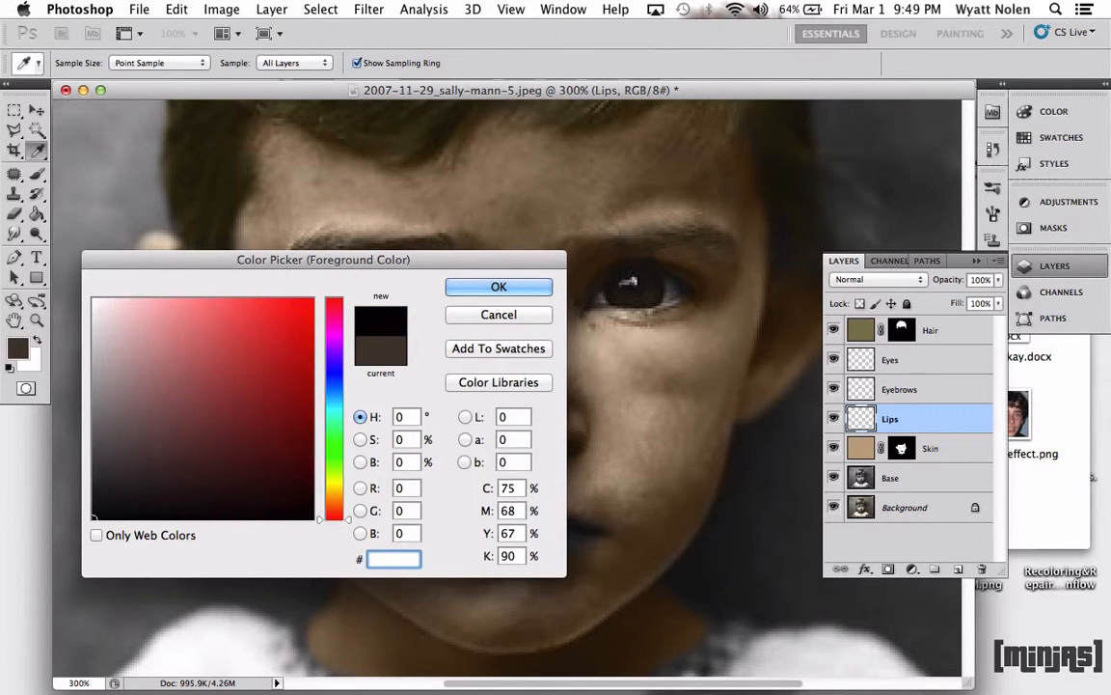
# Step: Try hex 355d30 as the foreground colour and clear the value
pyautogui.write('35')
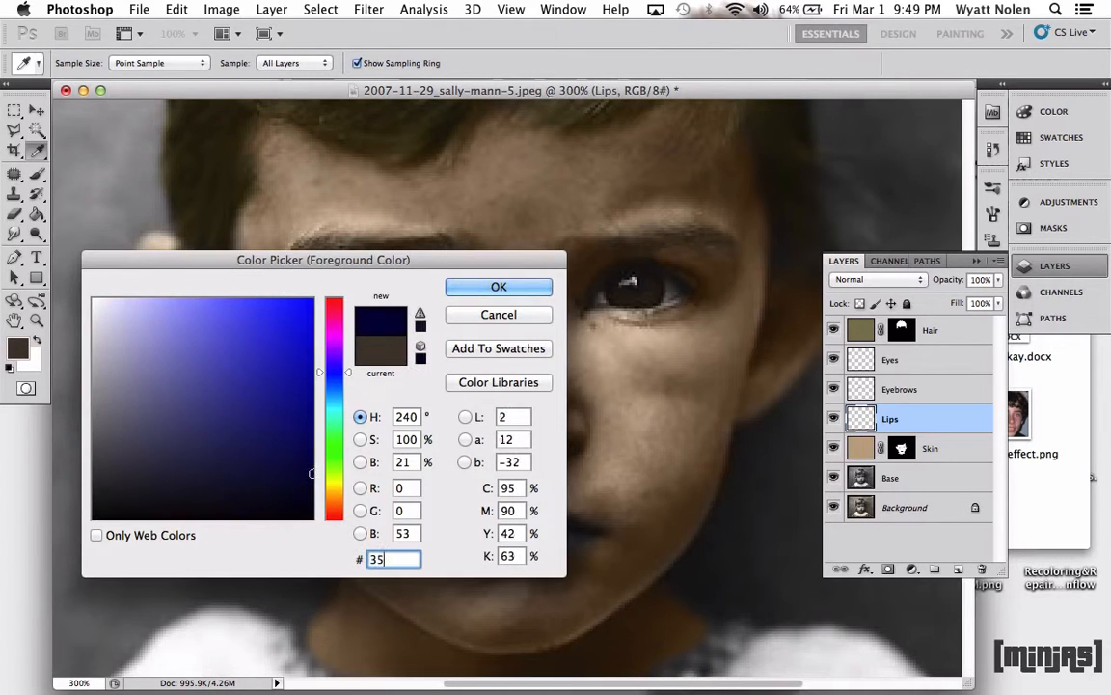
pyautogui.write('5d')
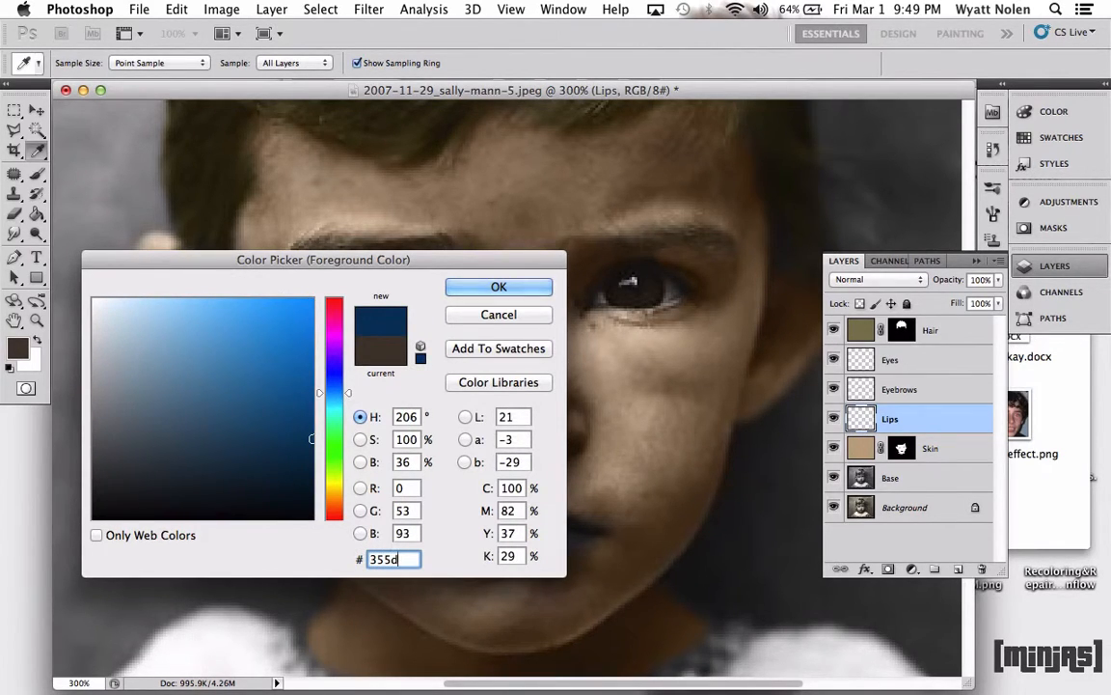
pyautogui.write('30')
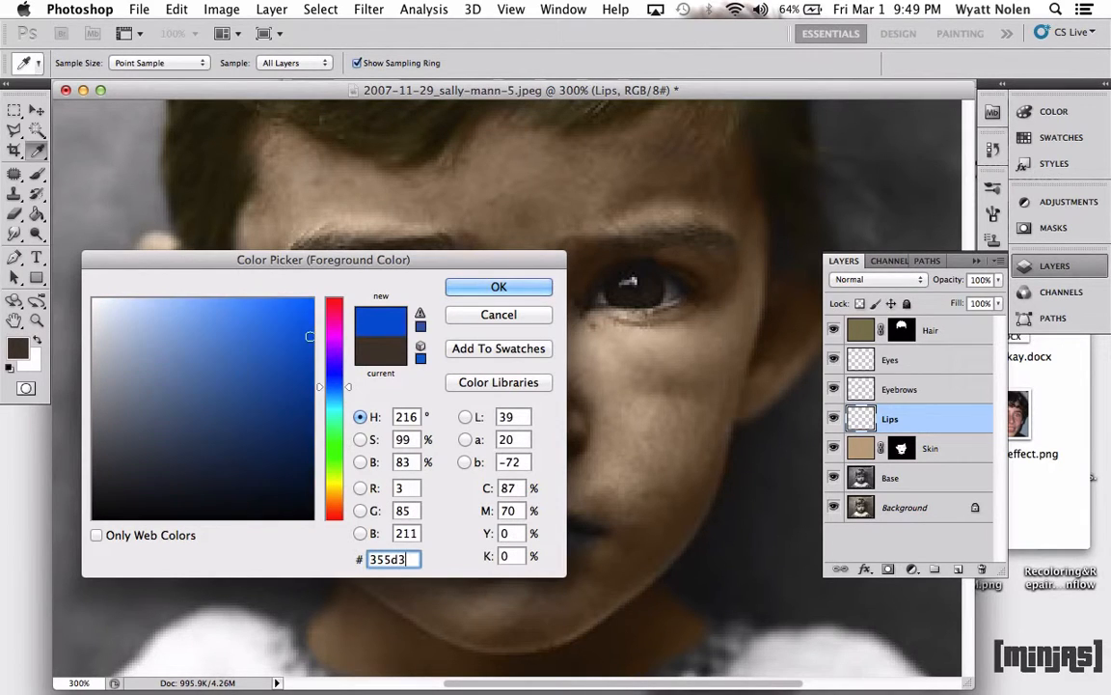
pyautogui.press('BackSpace')
pyautogui.press('BackSpace')
pyautogui.write('30')
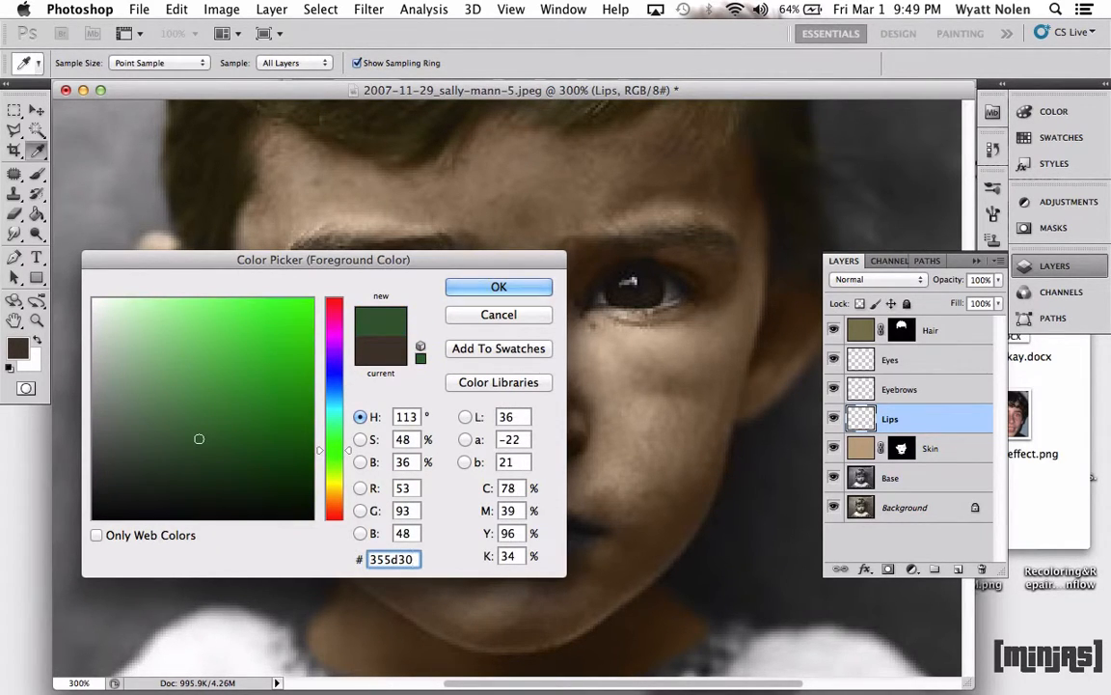
pyautogui.press('BackSpace')
pyautogui.press('BackSpace')
pyautogui.press('BackSpace')
pyautogui.press('BackSpace')
pyautogui.press('BackSpace')
pyautogui.press('BackSpace')
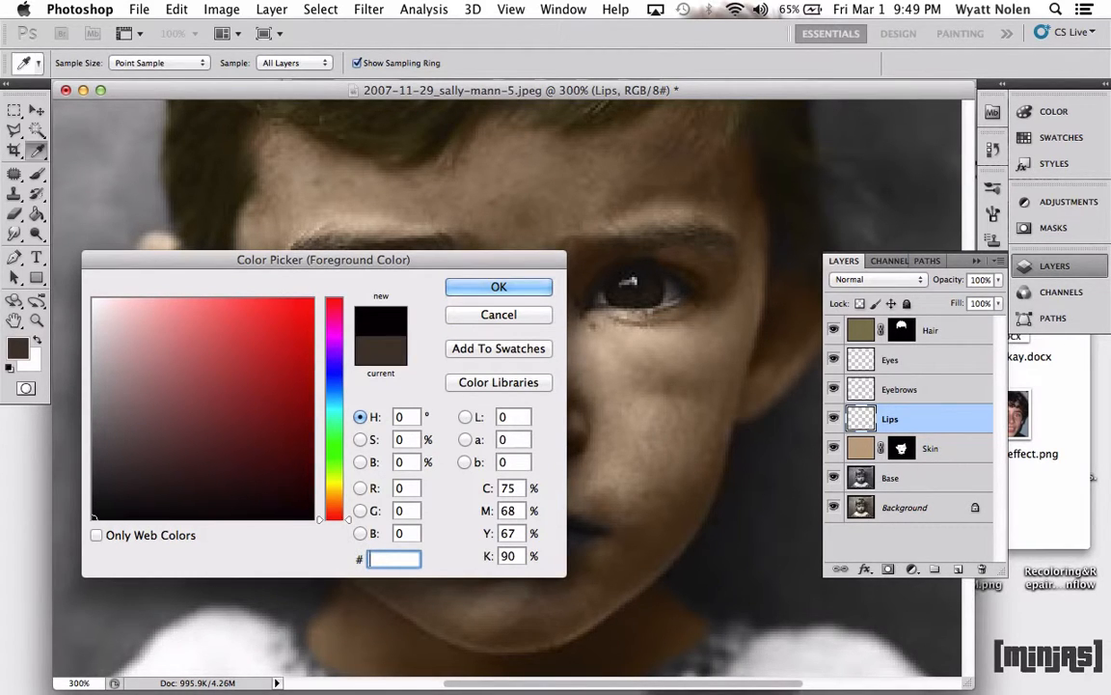
# Step: Try a pink 9c5c80 with hue 326° as the foreground colour, and replace it with hex 97572
pyautogui.click(349, 488)
pyautogui.moveTo(350, 490); pyautogui.dragTo(365, 322)
pyautogui.moveTo(205, 361); pyautogui.dragTo(182, 383)
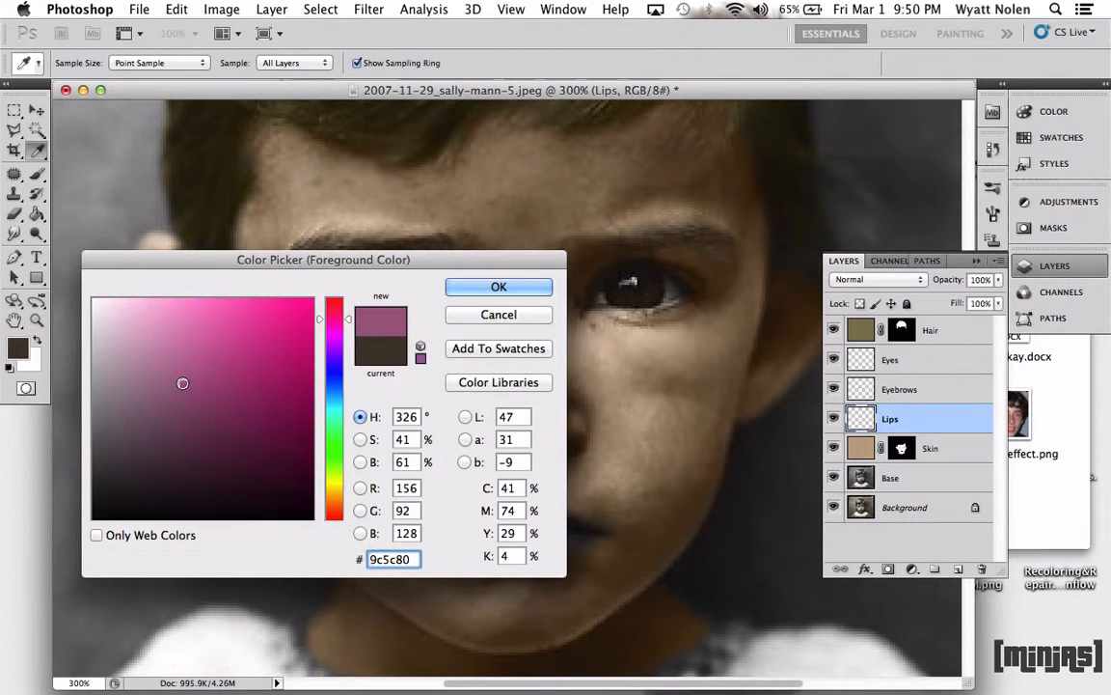
pyautogui.doubleClick(413, 558)
pyautogui.write('975')
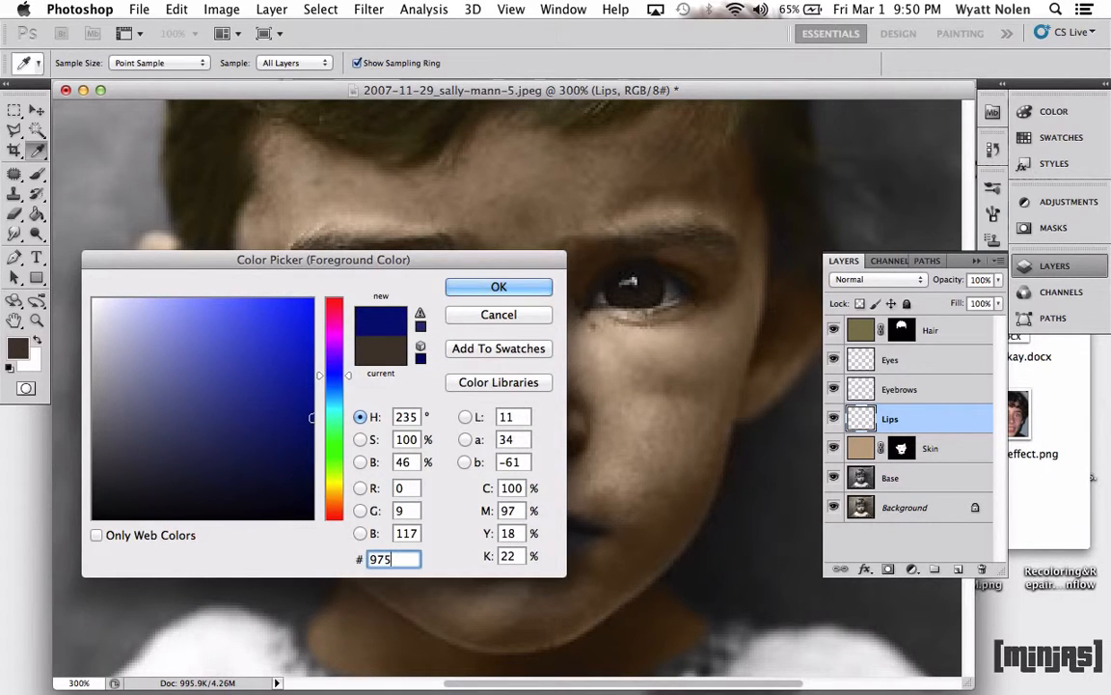
pyautogui.write('72')
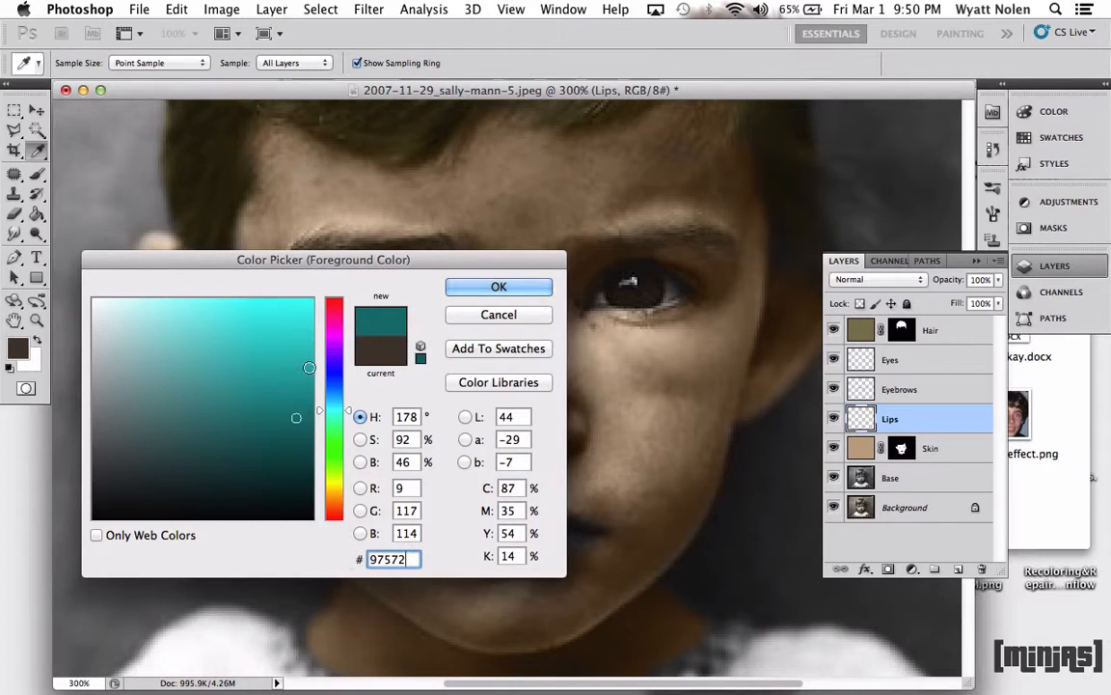
# Step: Pick a muted pink with hue 320° and hex 9d5c87 as the foreground colour
pyautogui.click(351, 410)
pyautogui.moveTo(352, 410); pyautogui.dragTo(351, 323)
pyautogui.moveTo(268, 376)
pyautogui.mouseDown()
pyautogui.moveTo(201, 395)
pyautogui.moveTo(182, 383)
pyautogui.mouseUp()
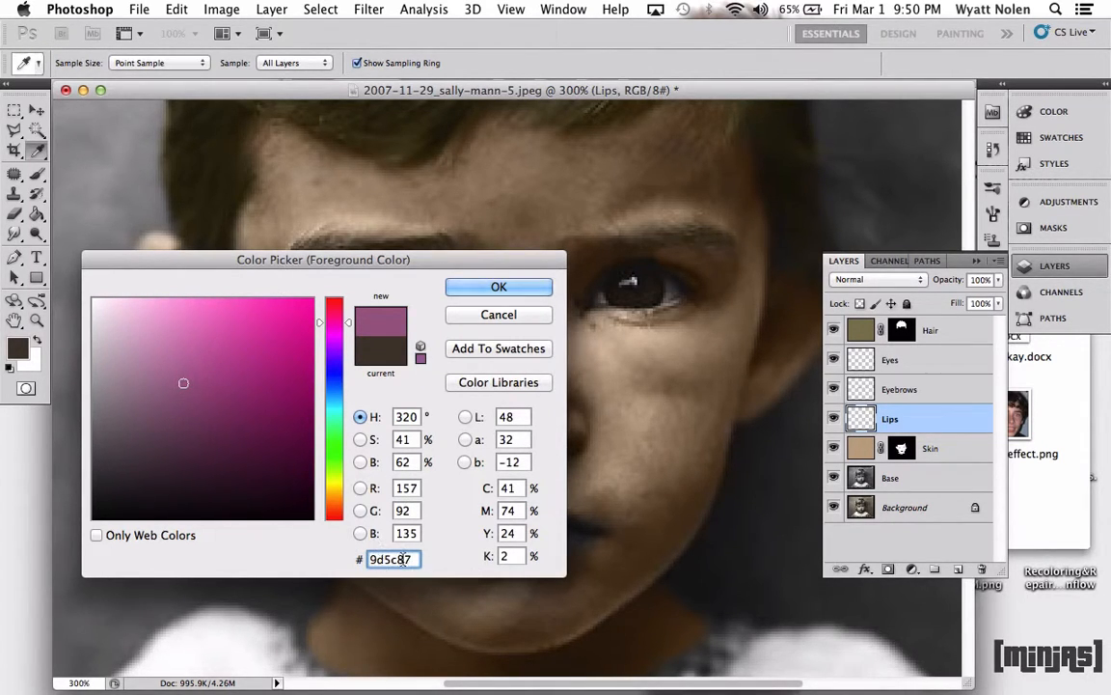
pyautogui.click(498, 289)
# Step: Set the Lips layer's blend mode to Color and paint over the lips with a 6 px brush
pyautogui.press('b')
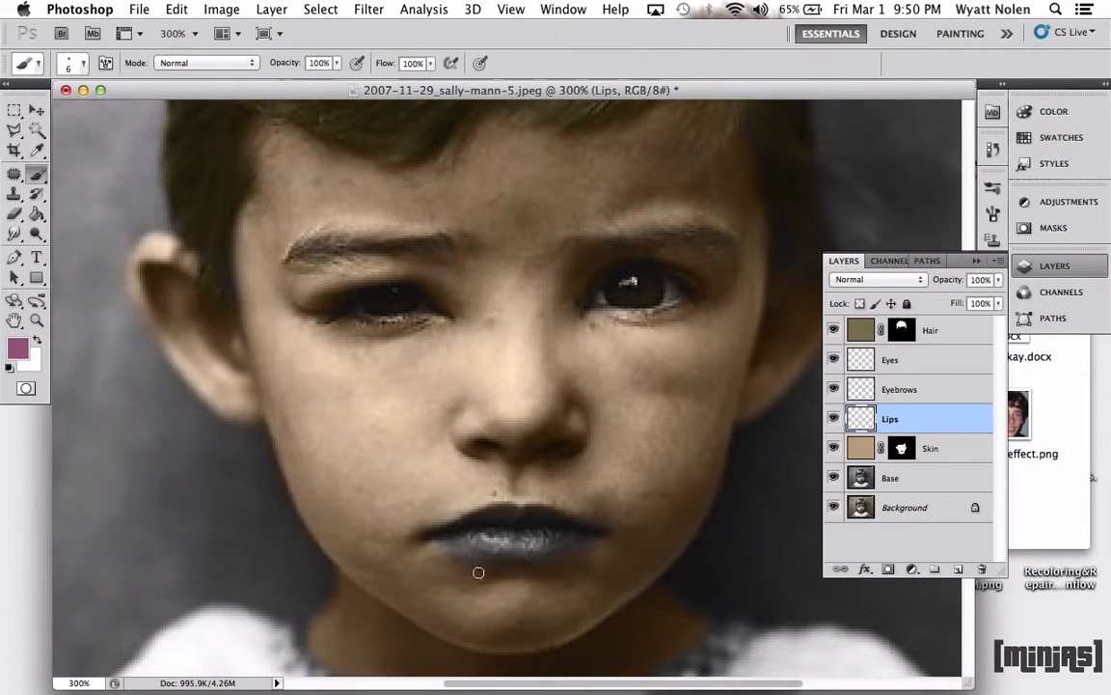
pyautogui.click(887, 282)
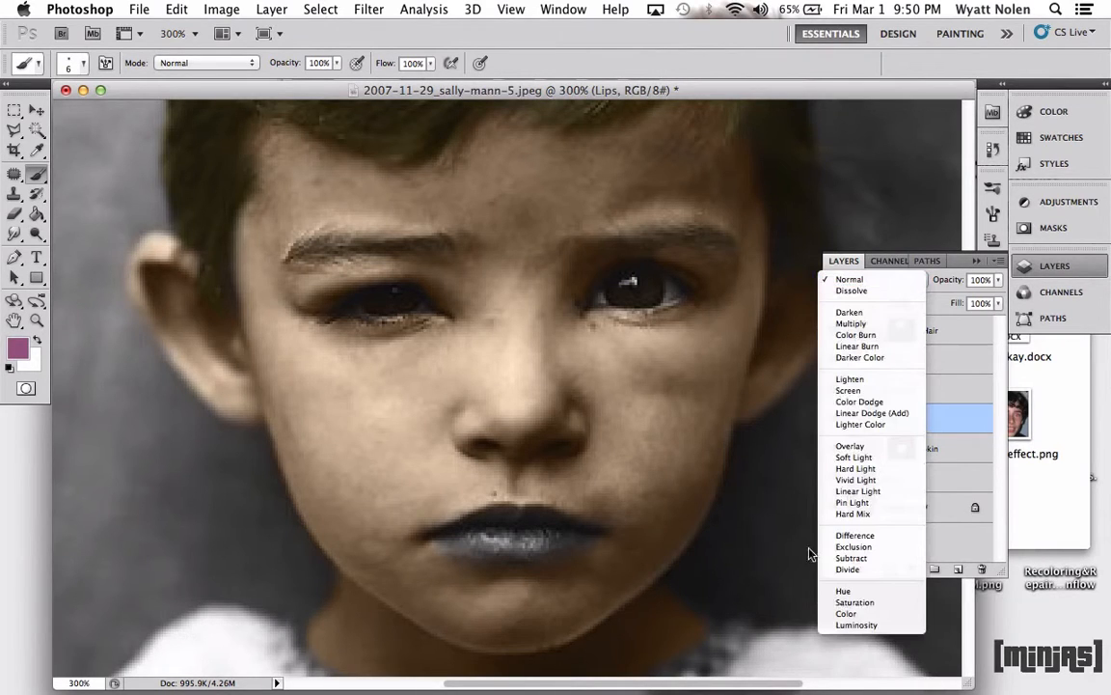
pyautogui.click(857, 617)
pyautogui.moveTo(464, 531)
pyautogui.mouseDown()
pyautogui.moveTo(446, 538)
pyautogui.moveTo(464, 543)
pyautogui.moveTo(449, 530)
pyautogui.moveTo(489, 513)
pyautogui.mouseUp()
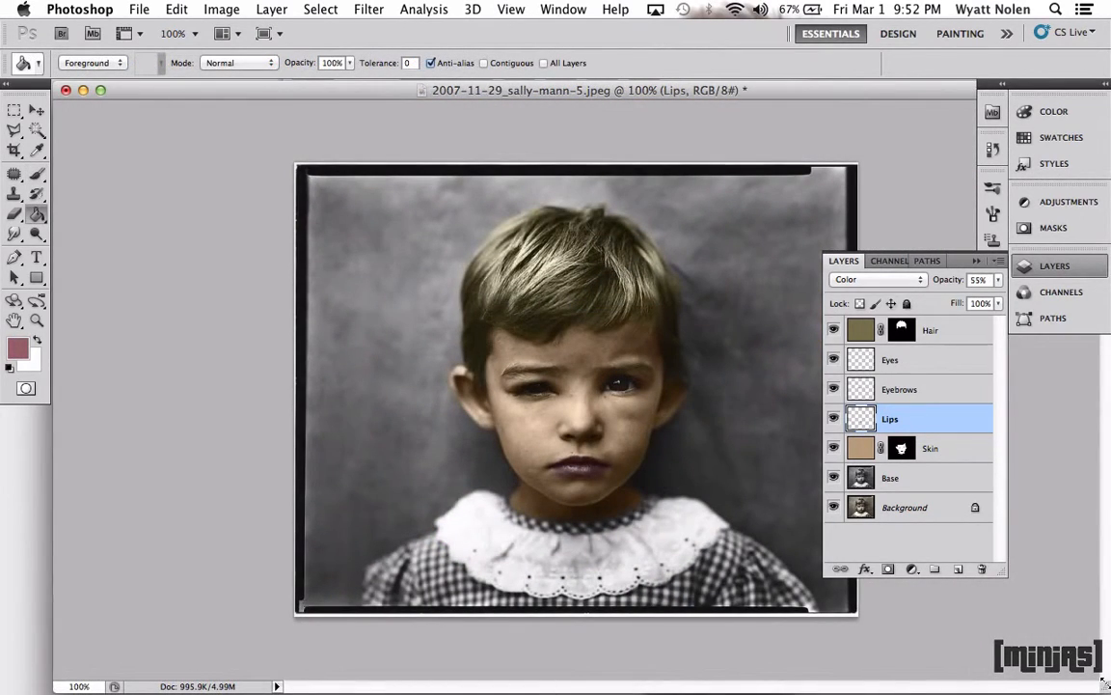
# Step: Check the hex value of the lip colour used as the foreground colour
pyautogui.click(17, 348)
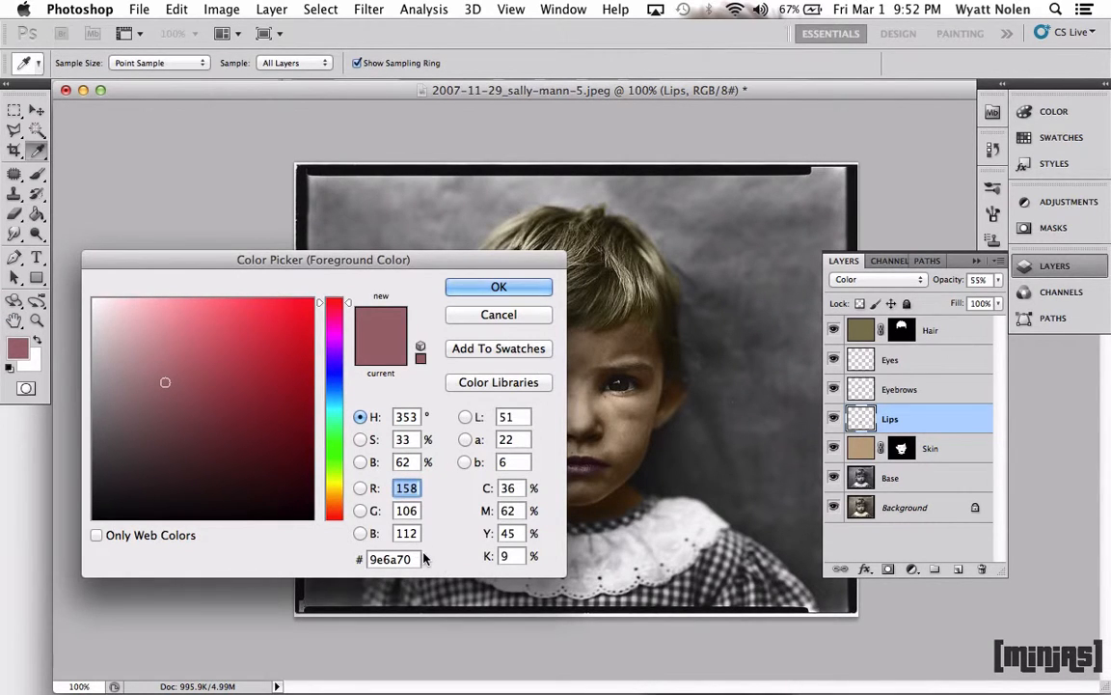
pyautogui.click(499, 288)
pyautogui.press('g')
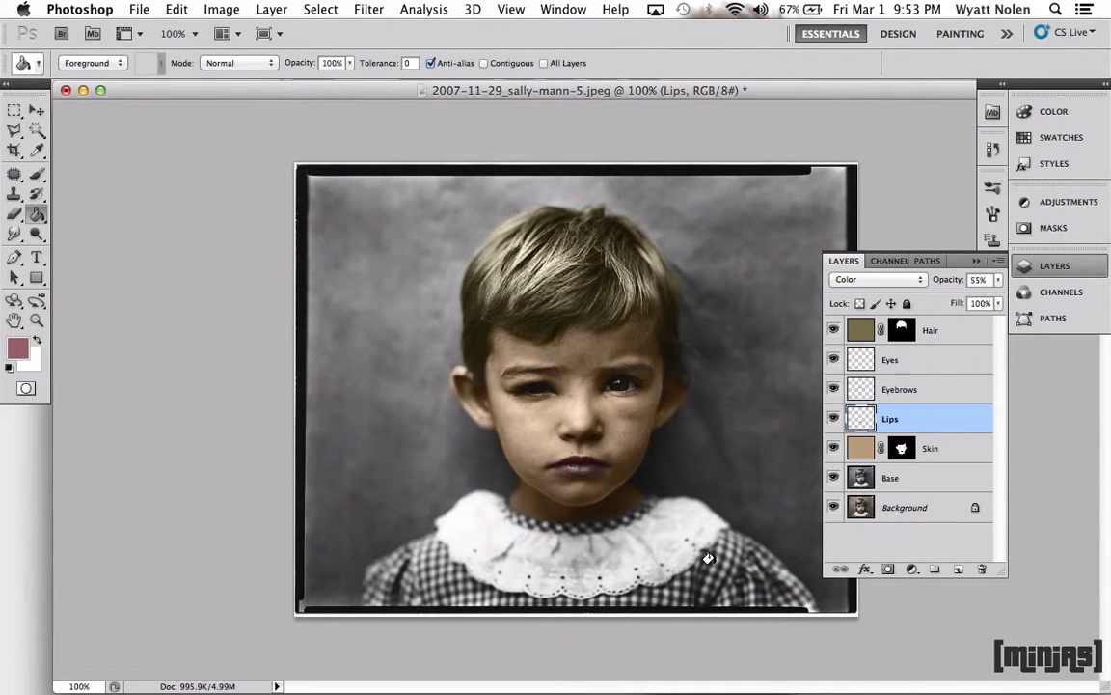
pyautogui.click(23, 353)
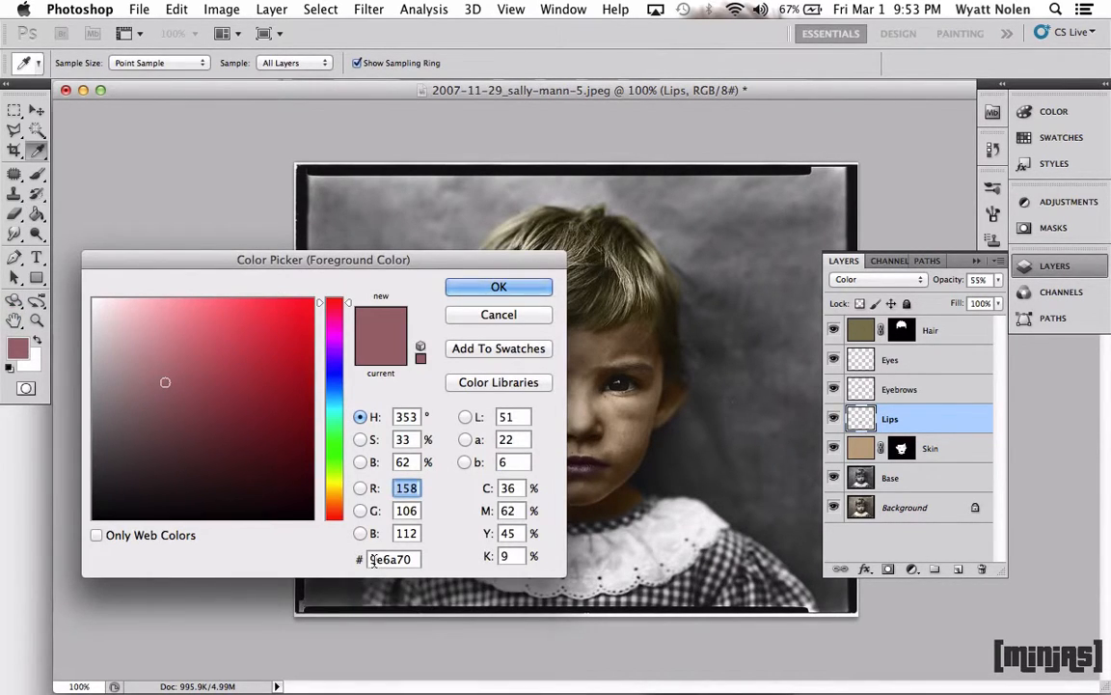
pyautogui.click(514, 286)
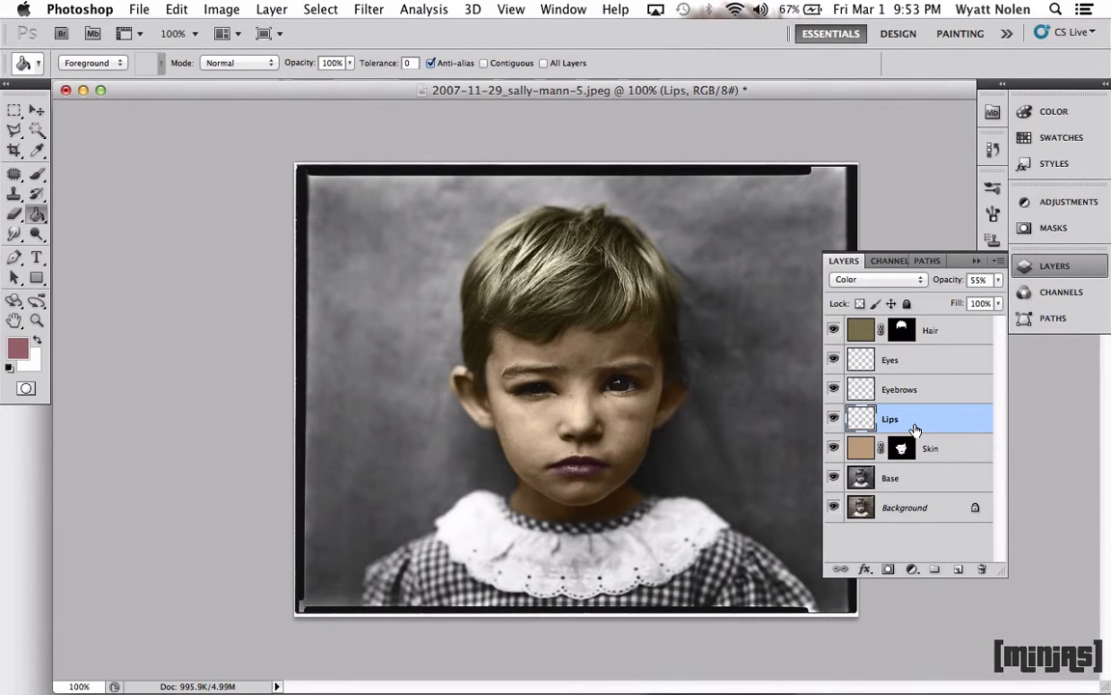
# Step: Create a new layer named Whites above the Lips layer
pyautogui.press('super+shift+n')
pyautogui.write('Whit')
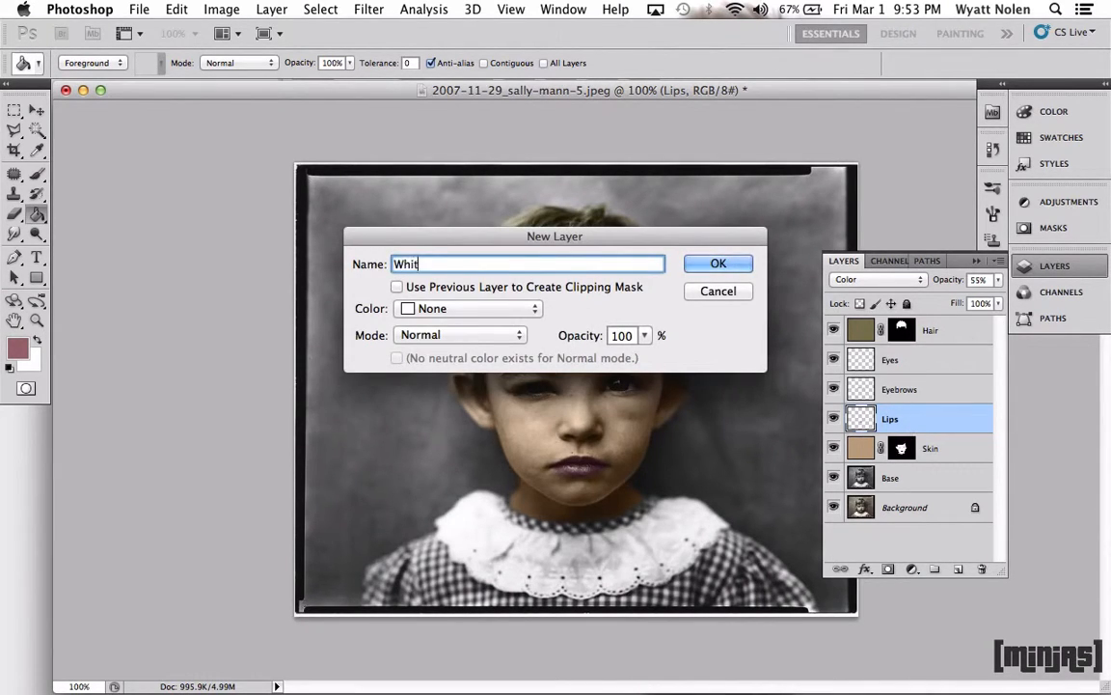
pyautogui.write('es')
pyautogui.press('Return')
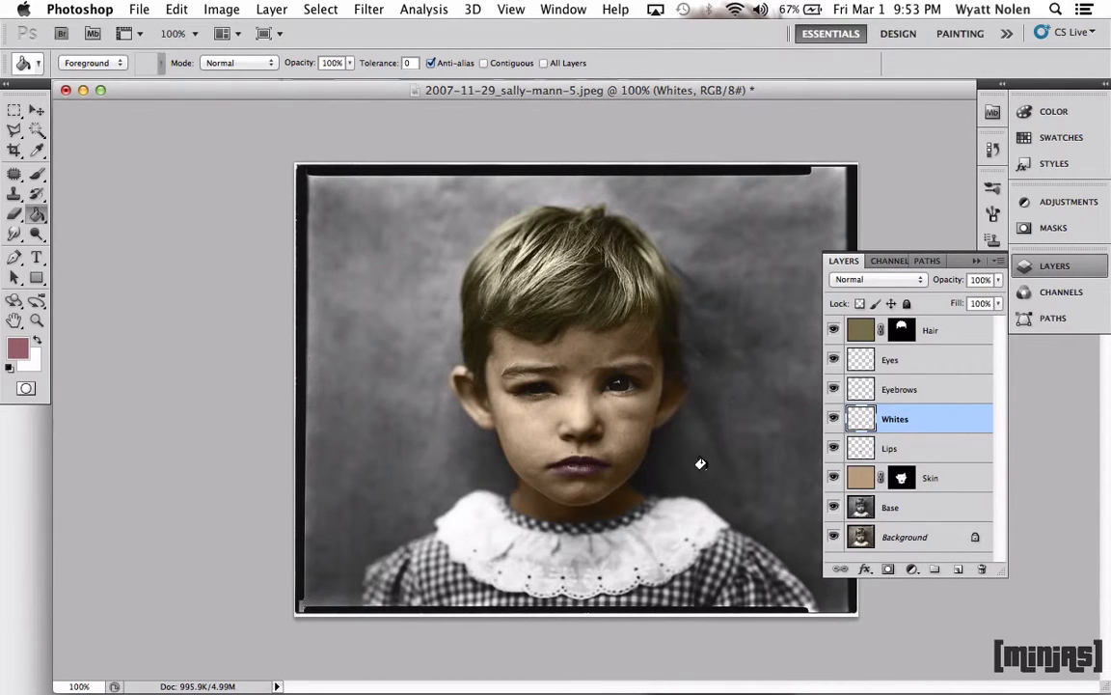
# Step: Set the Whites layer's blend mode to Color and fill the layer with white
pyautogui.click(37, 340)
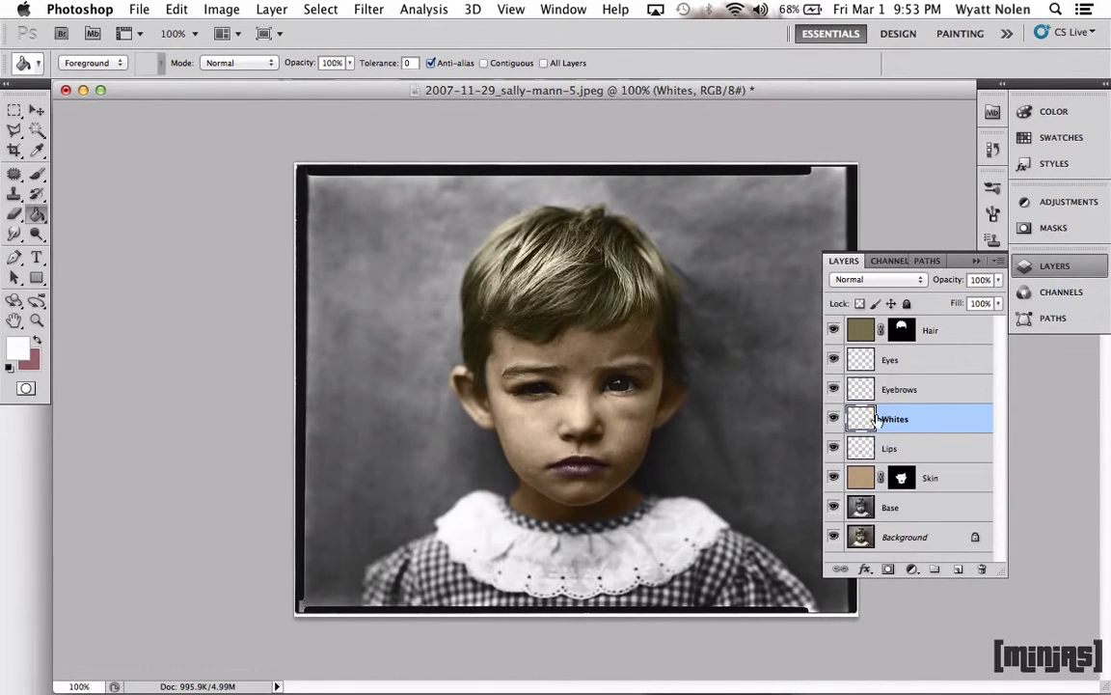
pyautogui.click(873, 279)
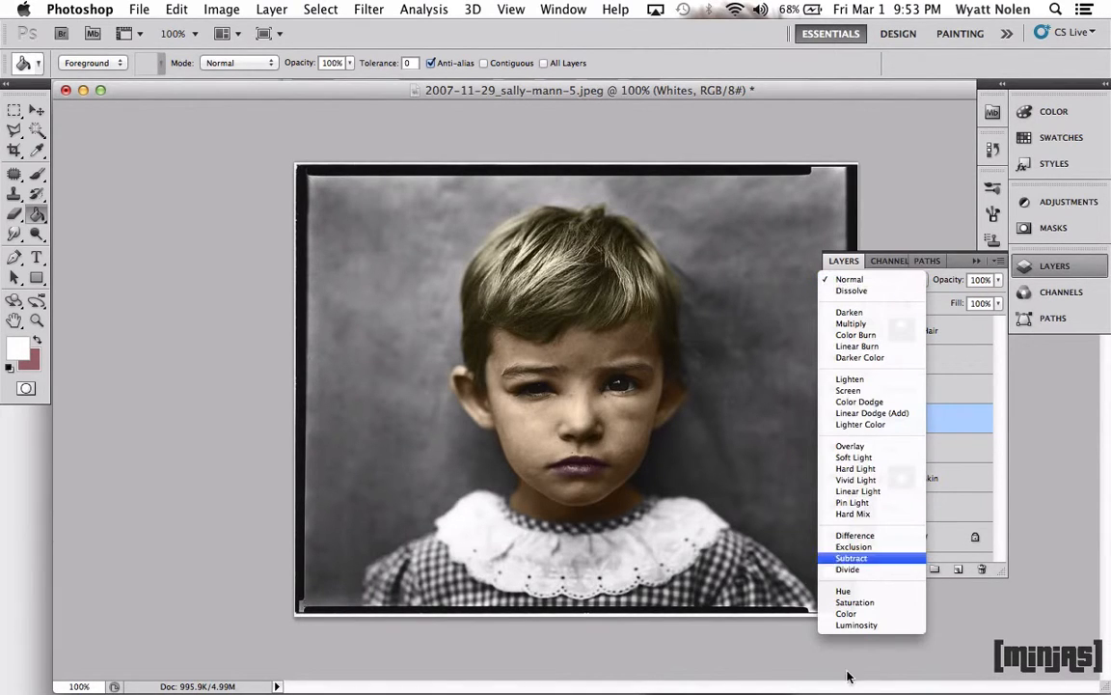
pyautogui.click(849, 614)
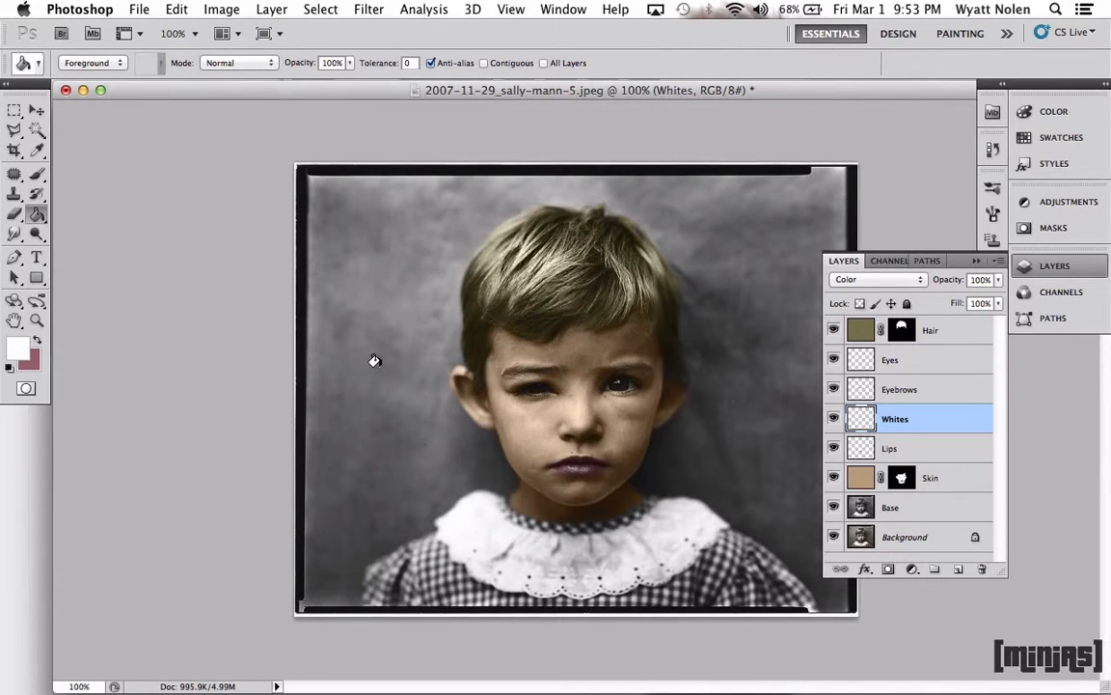
pyautogui.click(402, 350)
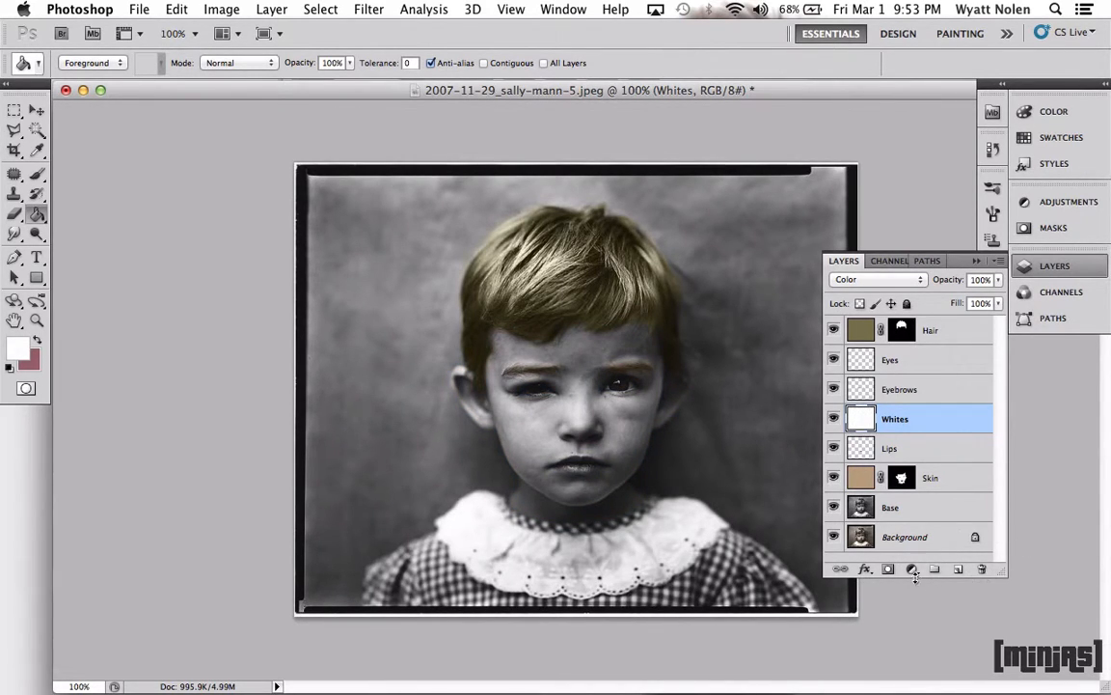
# Step: Add a layer mask to the Whites layer and fill the mask with black
pyautogui.click(883, 570)
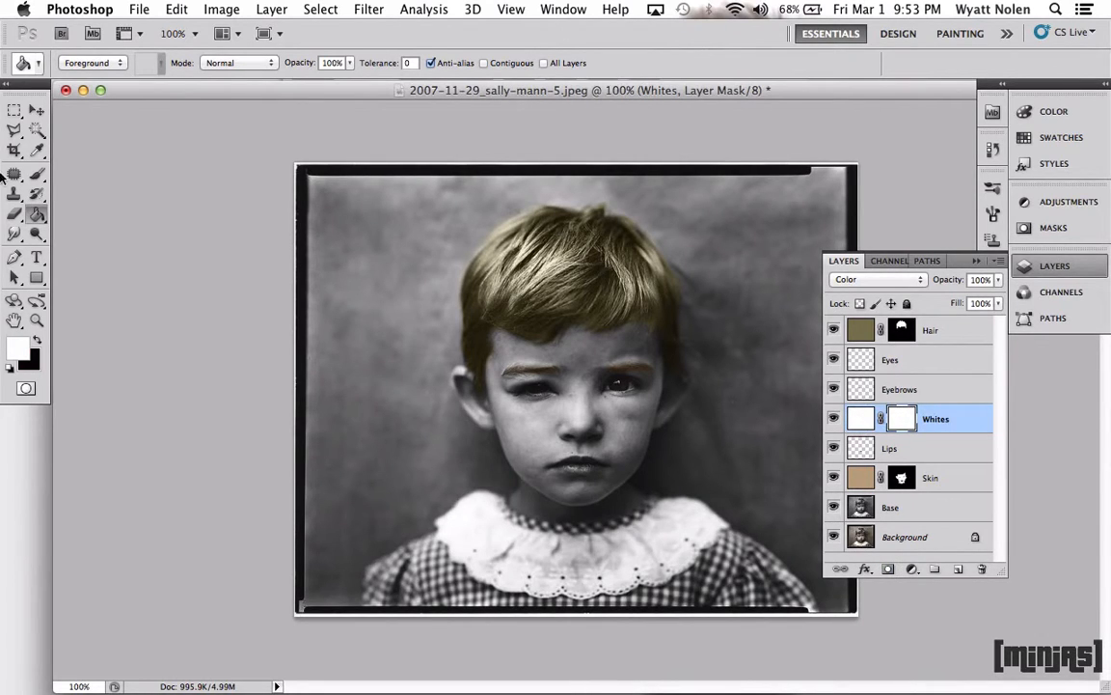
pyautogui.click(34, 340)
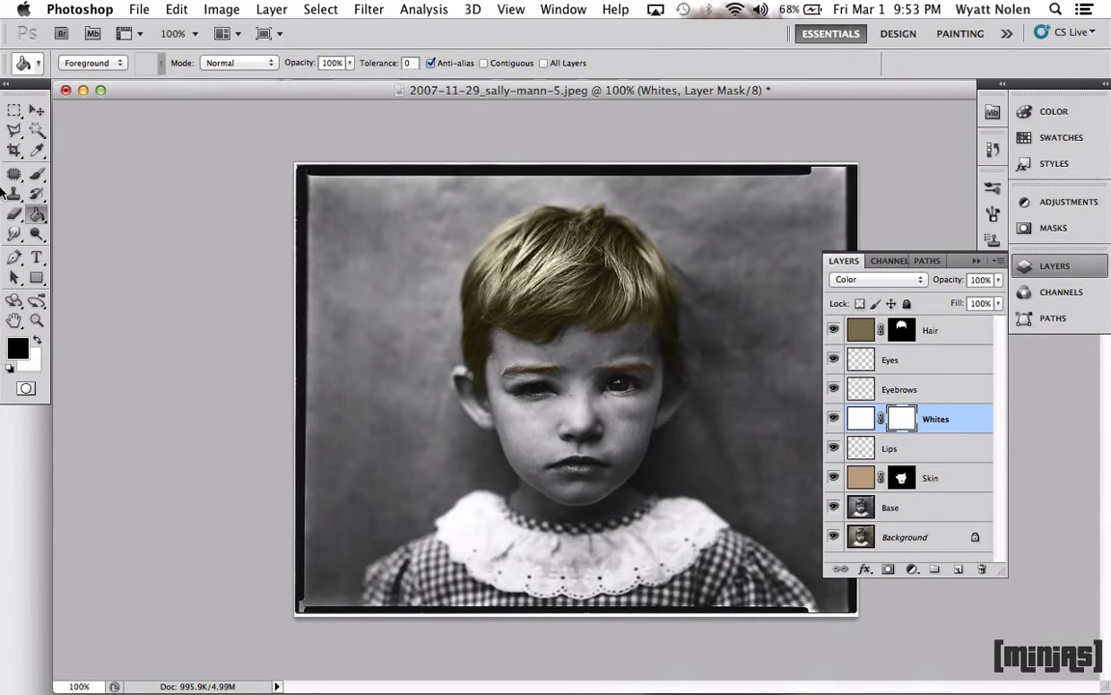
pyautogui.click(560, 439)
# Step: Paint white on the Whites layer mask over the eye whites and the lace collar, adjusting the brush size to each area
pyautogui.click(35, 174)
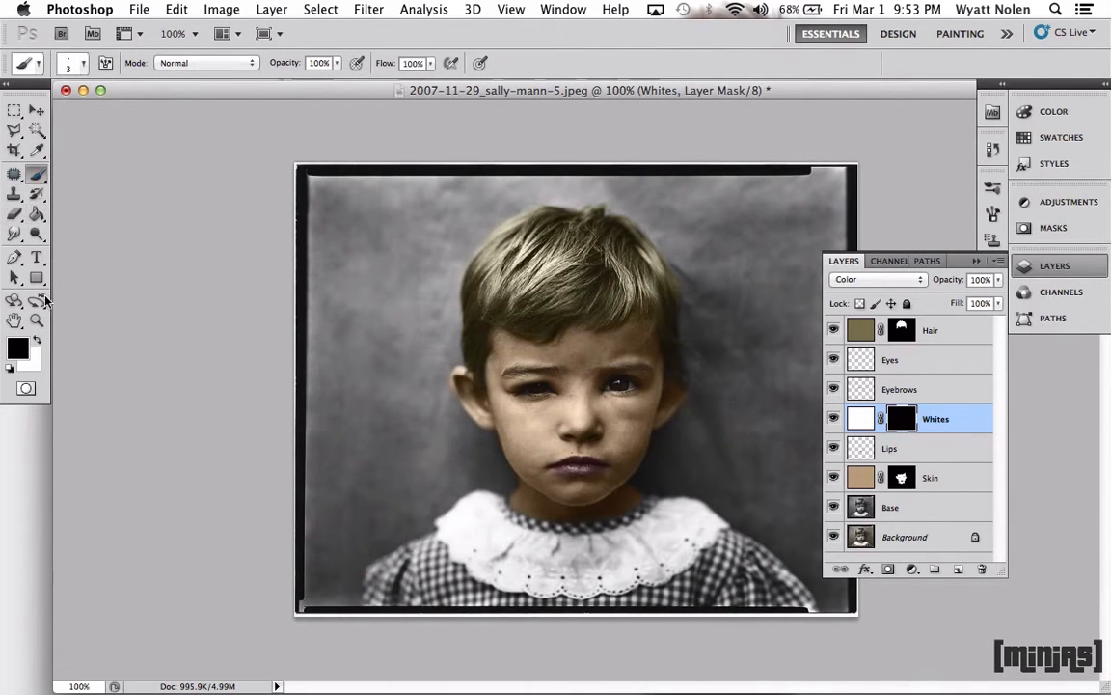
pyautogui.click(36, 339)
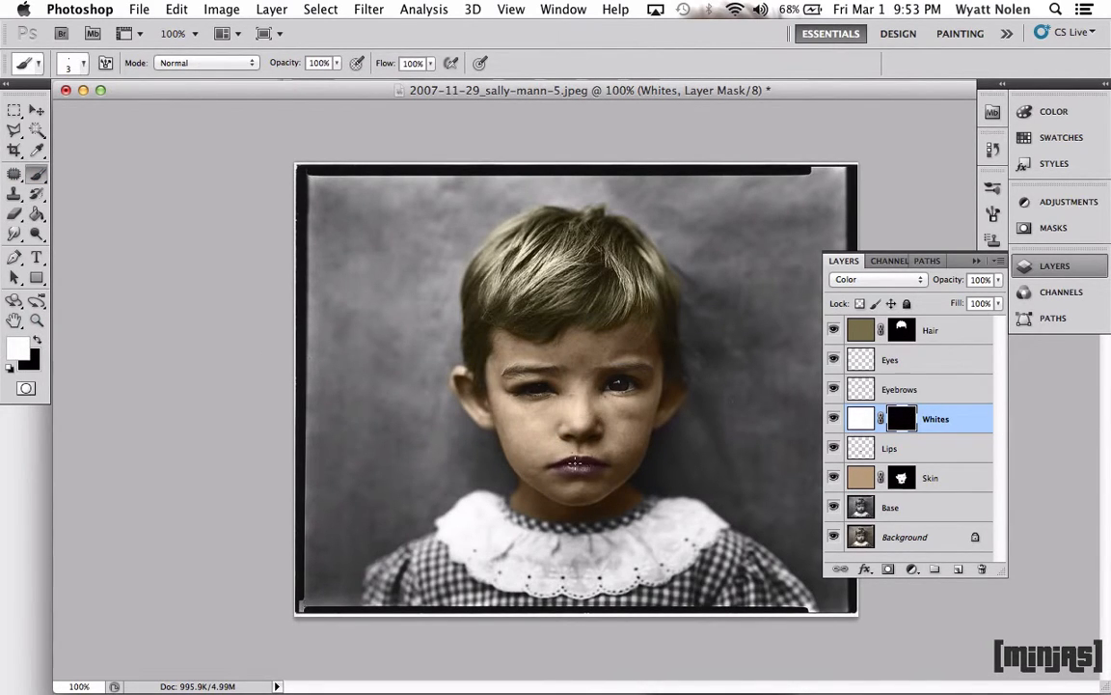
pyautogui.press(']')
pyautogui.press(']')
pyautogui.press('super+equal')
pyautogui.press('super+equal')
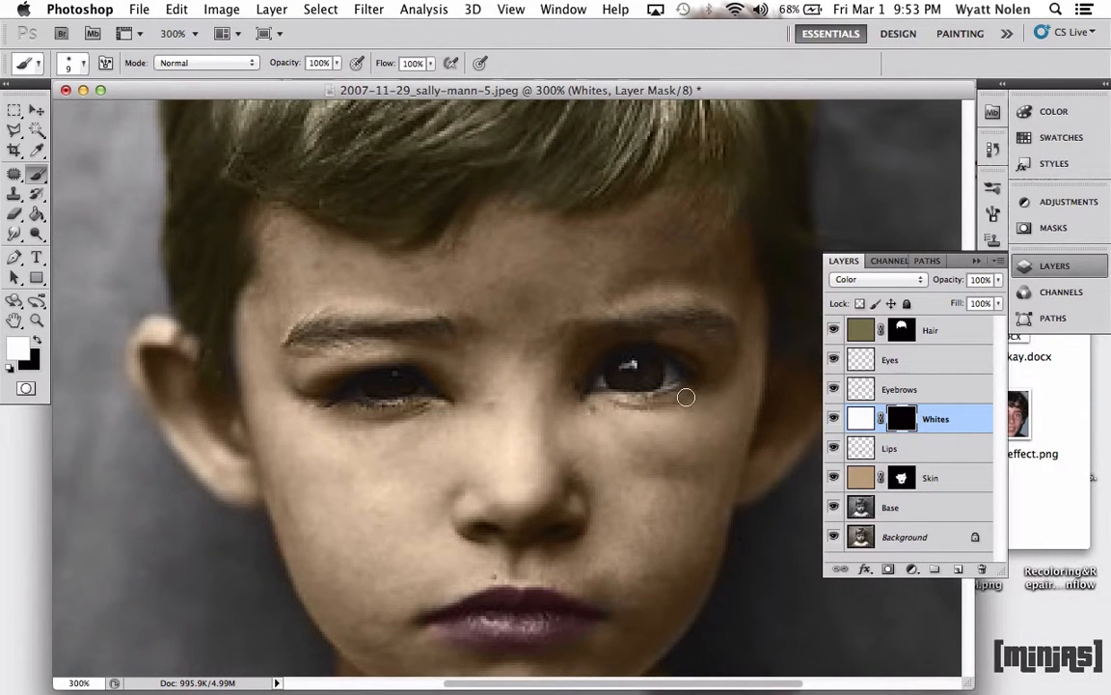
pyautogui.press('[')
pyautogui.press('[')
pyautogui.press('[')
pyautogui.press('[')
pyautogui.press('[')
pyautogui.press('[')
pyautogui.press('[')
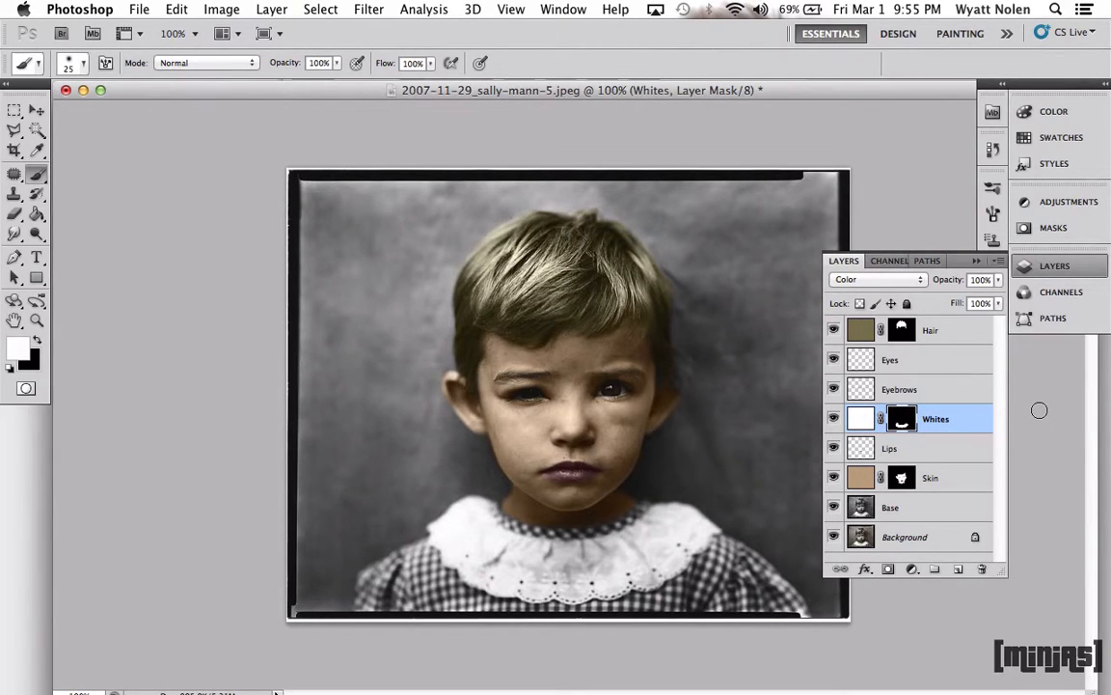
# Step: Create a new layer named Blush above the Whites layer
pyautogui.press('super+shift+n')
pyautogui.write('Blu')
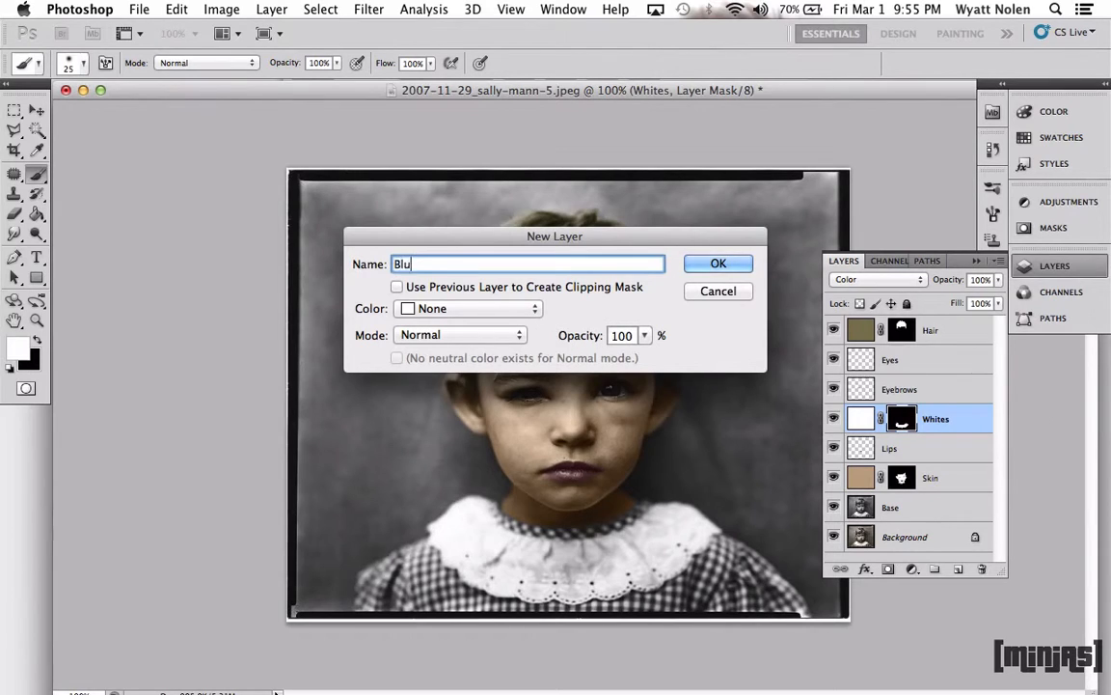
pyautogui.write('sh')
pyautogui.press('Return')
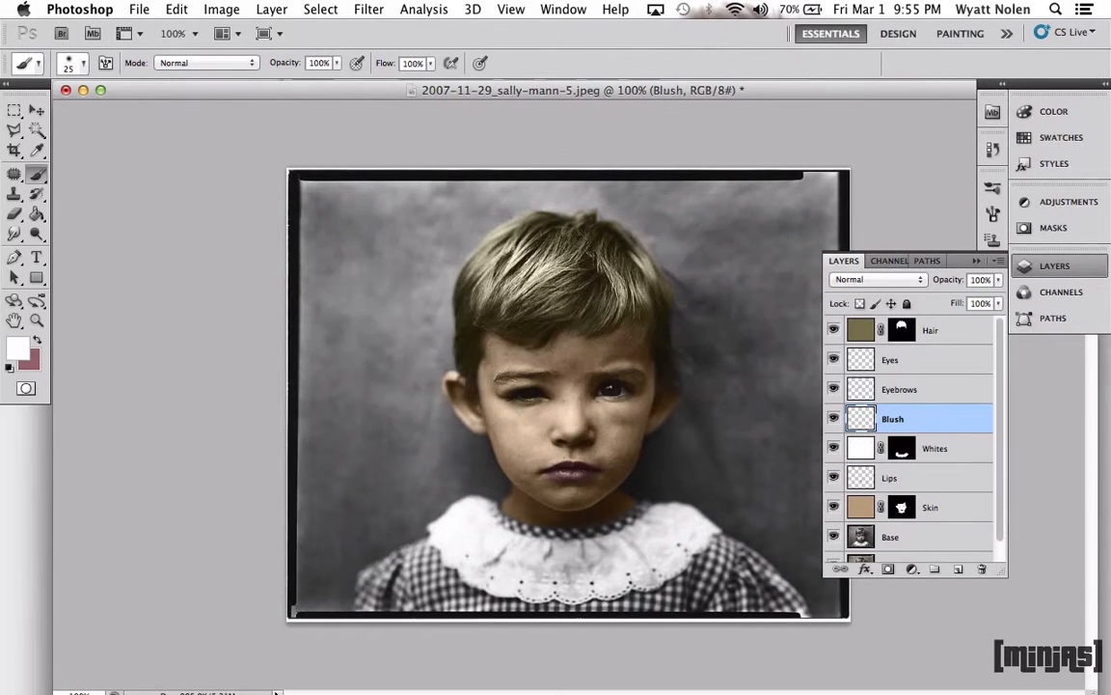
# Step: Set the foreground colour to the pink hex value aa5895
pyautogui.click(36, 340)
pyautogui.click(23, 349)
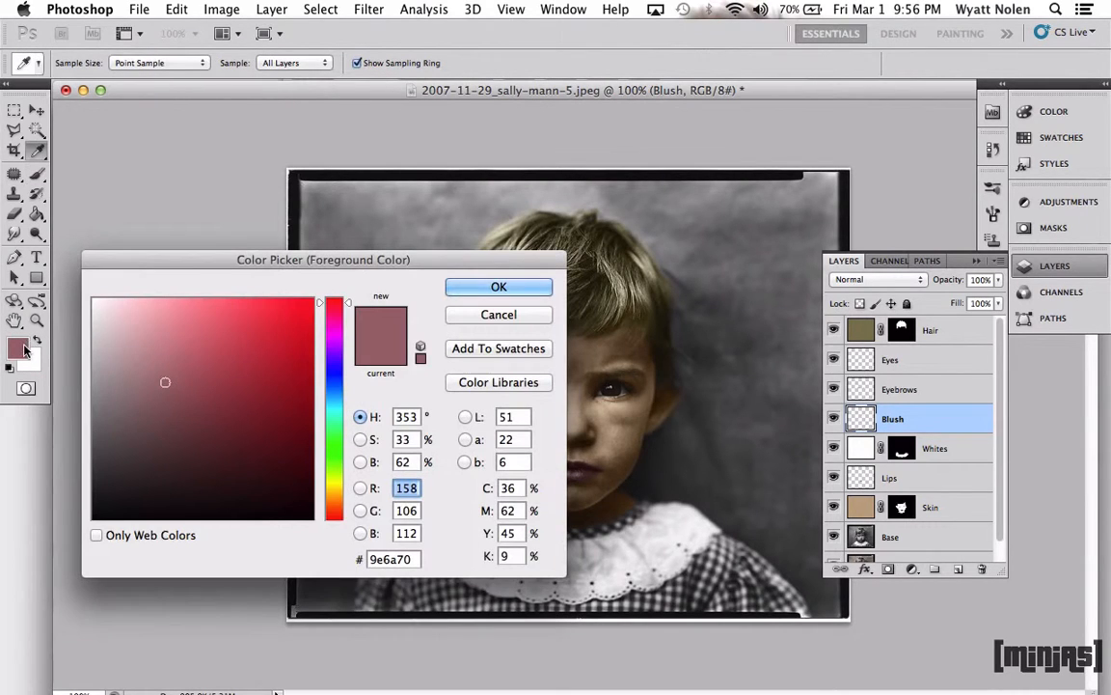
pyautogui.moveTo(415, 559); pyautogui.dragTo(328, 565)
pyautogui.press('BackSpace')
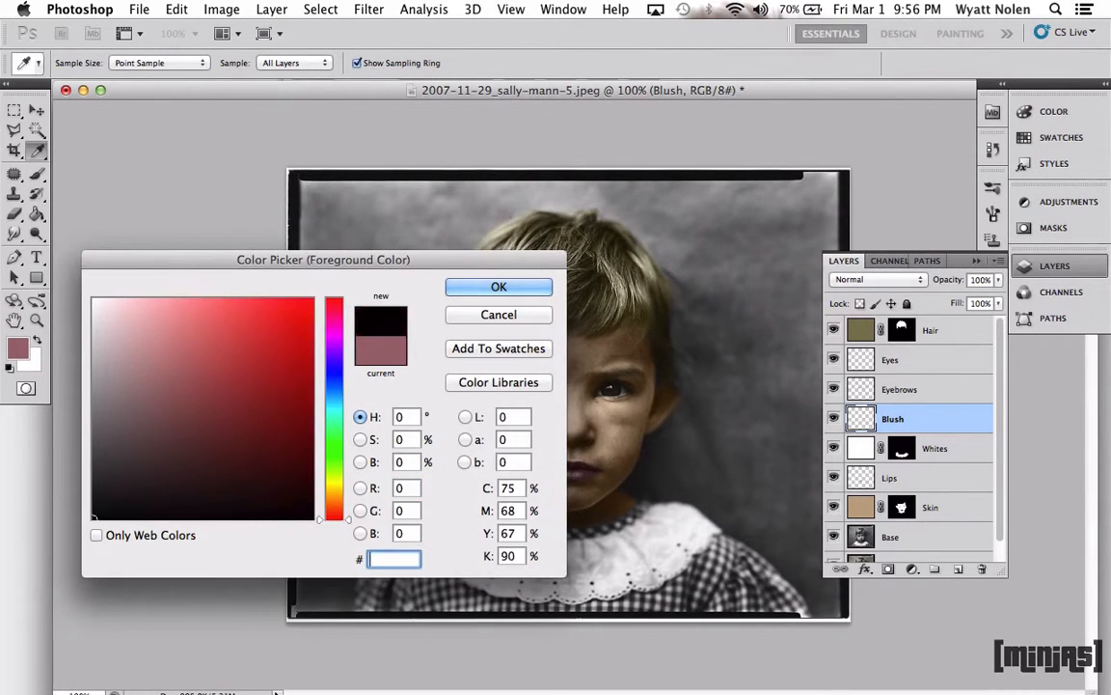
pyautogui.write('aa5895')
pyautogui.press('Tab')
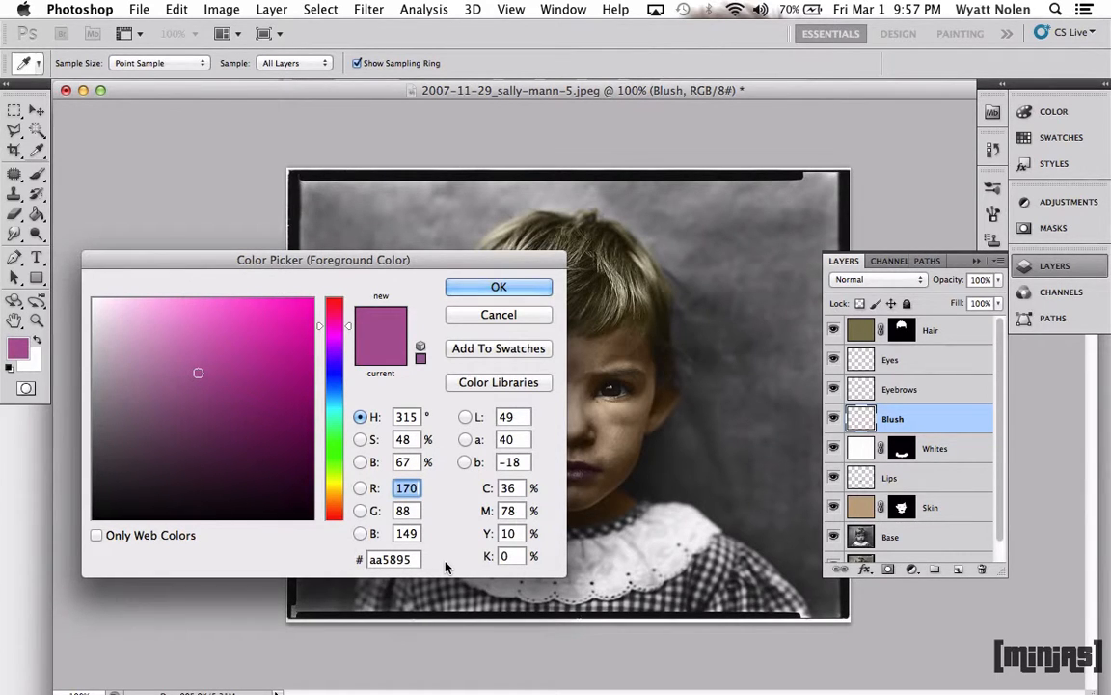
pyautogui.click(469, 290)
# Step: Enlarge the brush to 45 px and check its hardness setting
pyautogui.press('b')
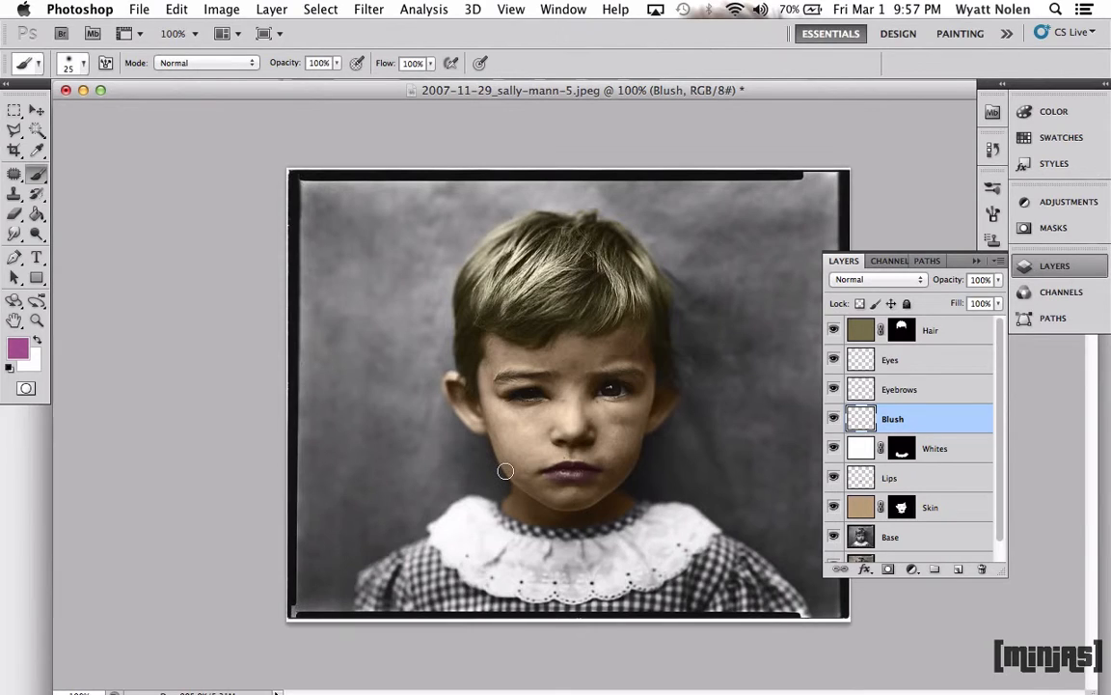
pyautogui.press(']')
pyautogui.press(']')
pyautogui.click(84, 64)
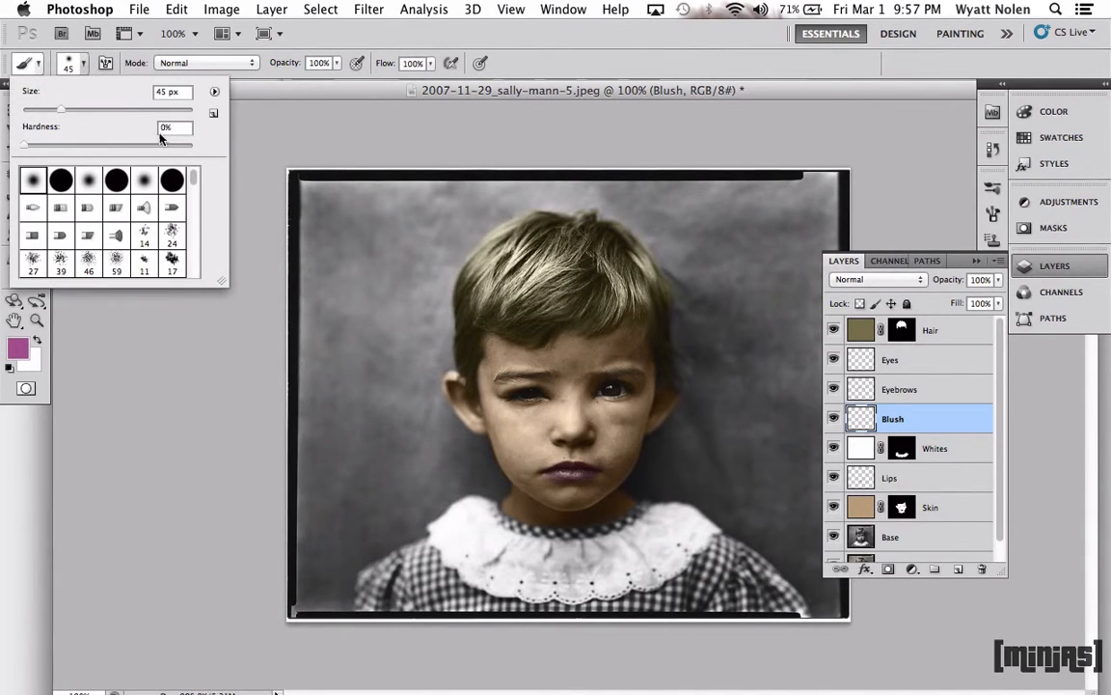
pyautogui.click(78, 56)
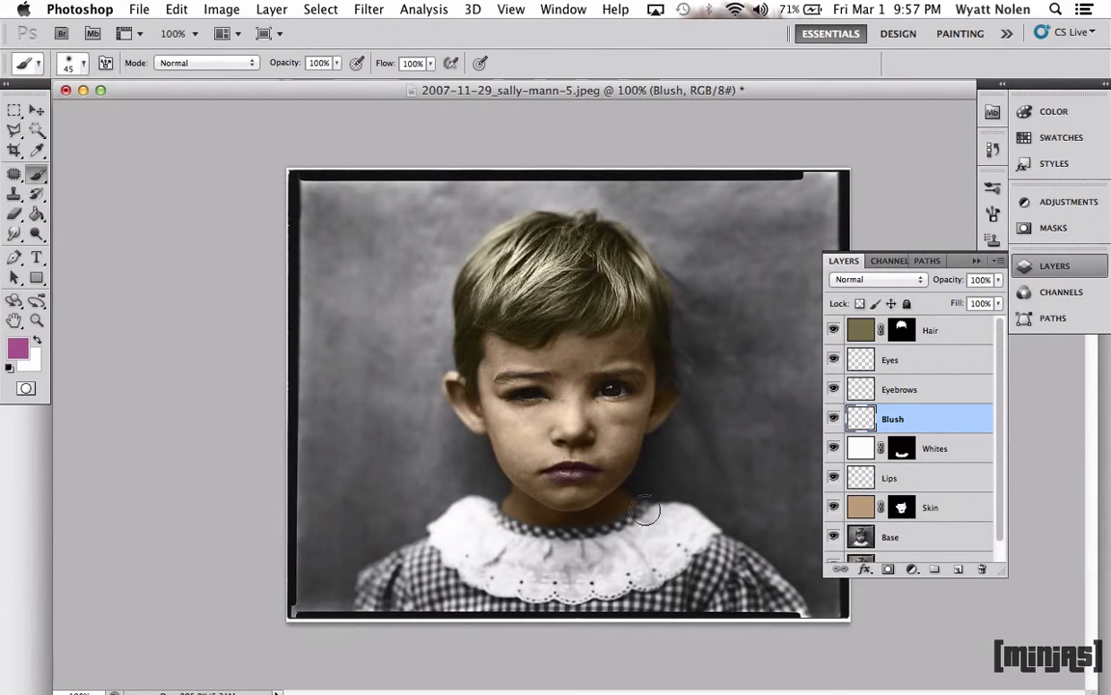
pyautogui.click(515, 456)
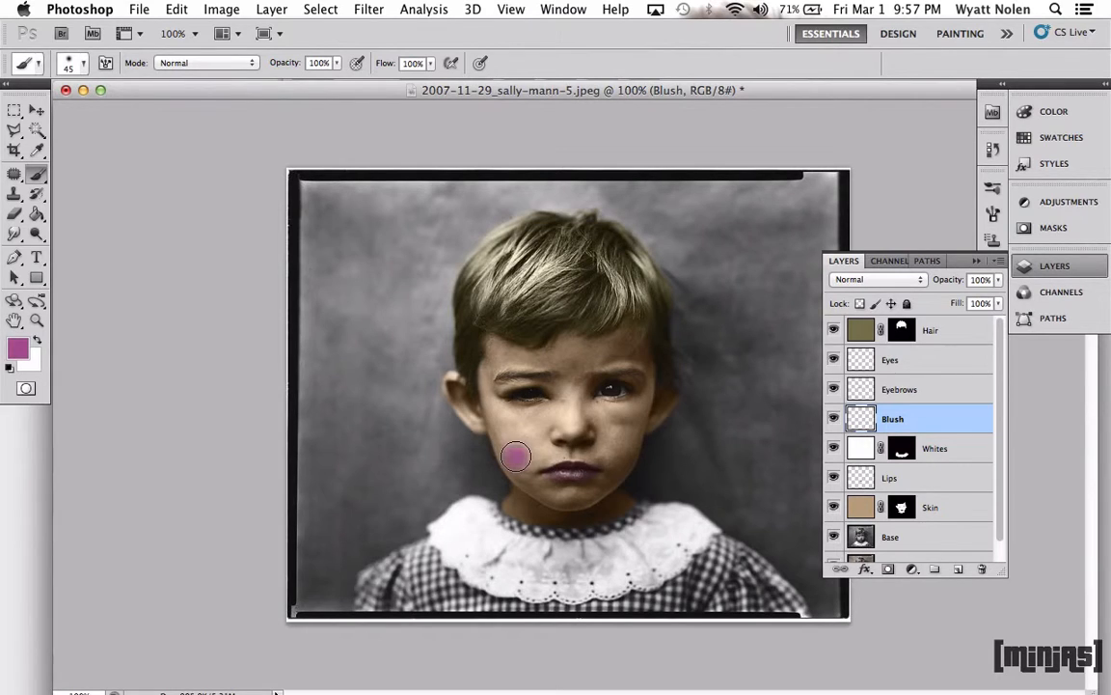
pyautogui.click(621, 454)
pyautogui.moveTo(590, 662)
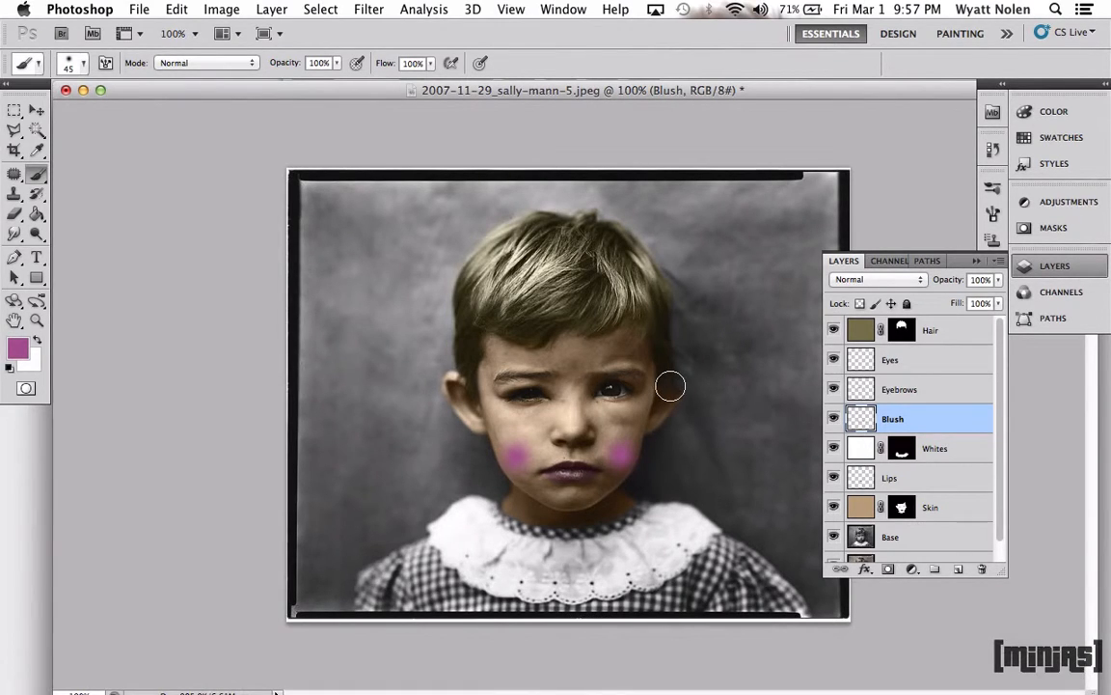
pyautogui.press('super+alt+z')
pyautogui.press('super+alt+z')
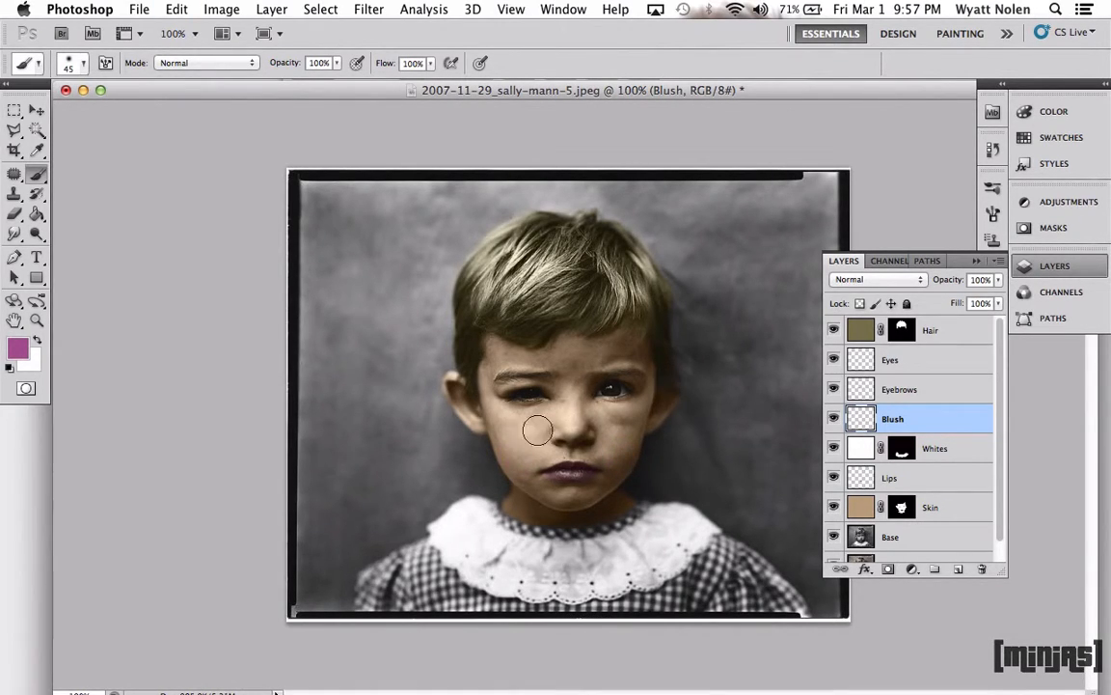
# Step: Dab one spot of pink on each cheek and set the Blush layer to Color blend mode at 20% opacity
pyautogui.click(518, 457)
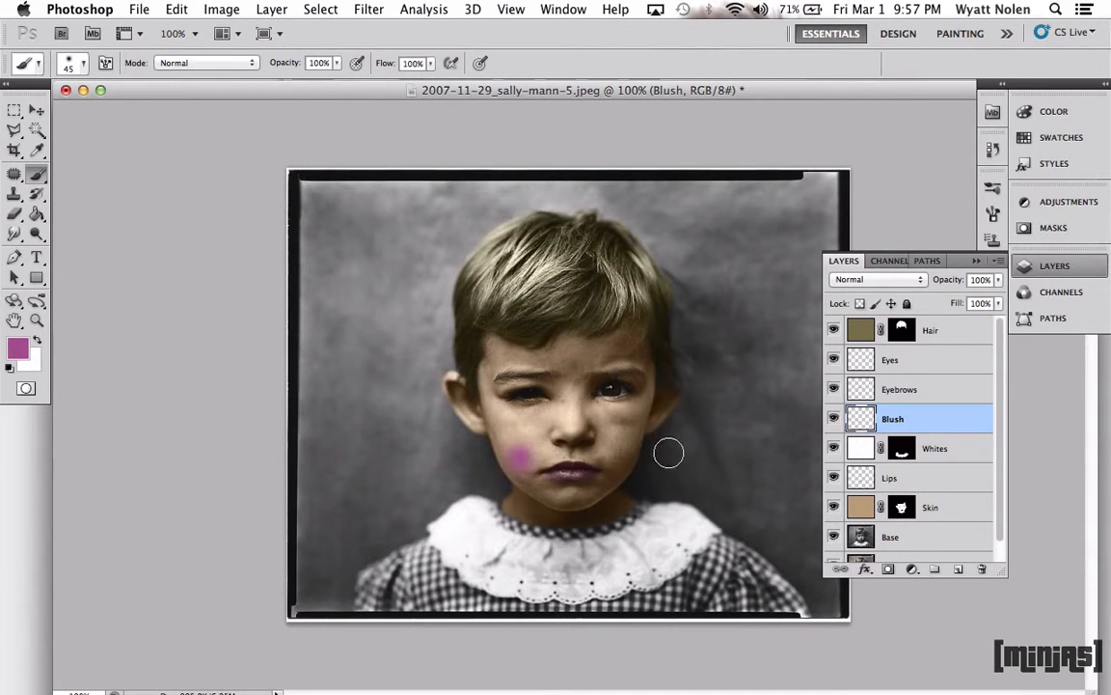
pyautogui.click(620, 454)
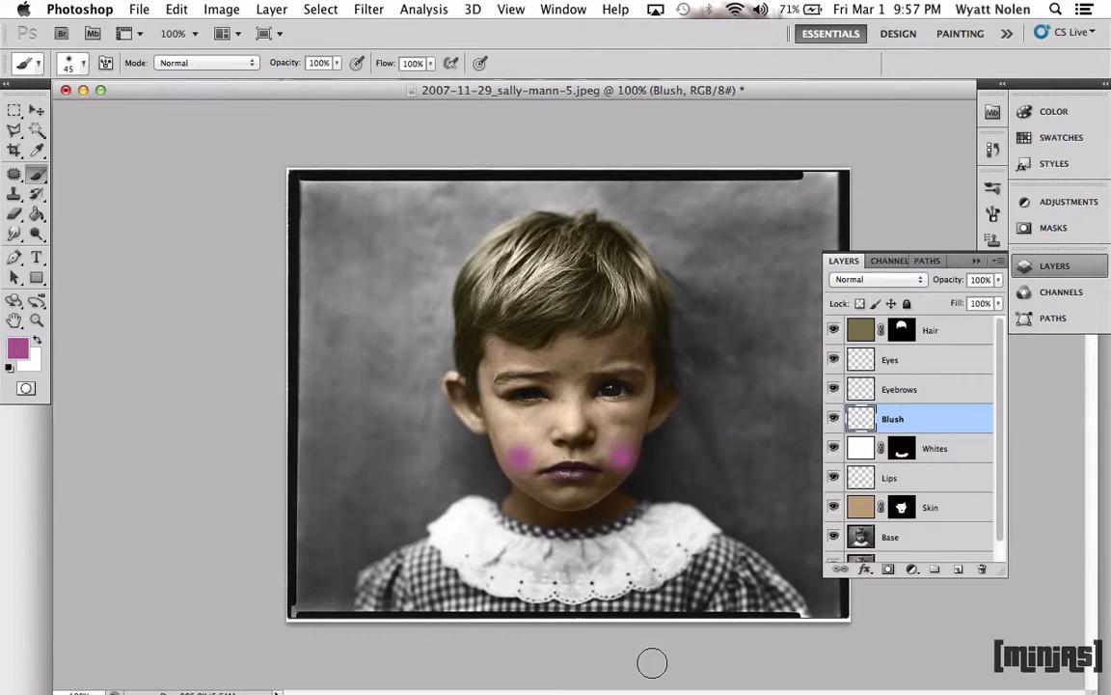
pyautogui.click(853, 279)
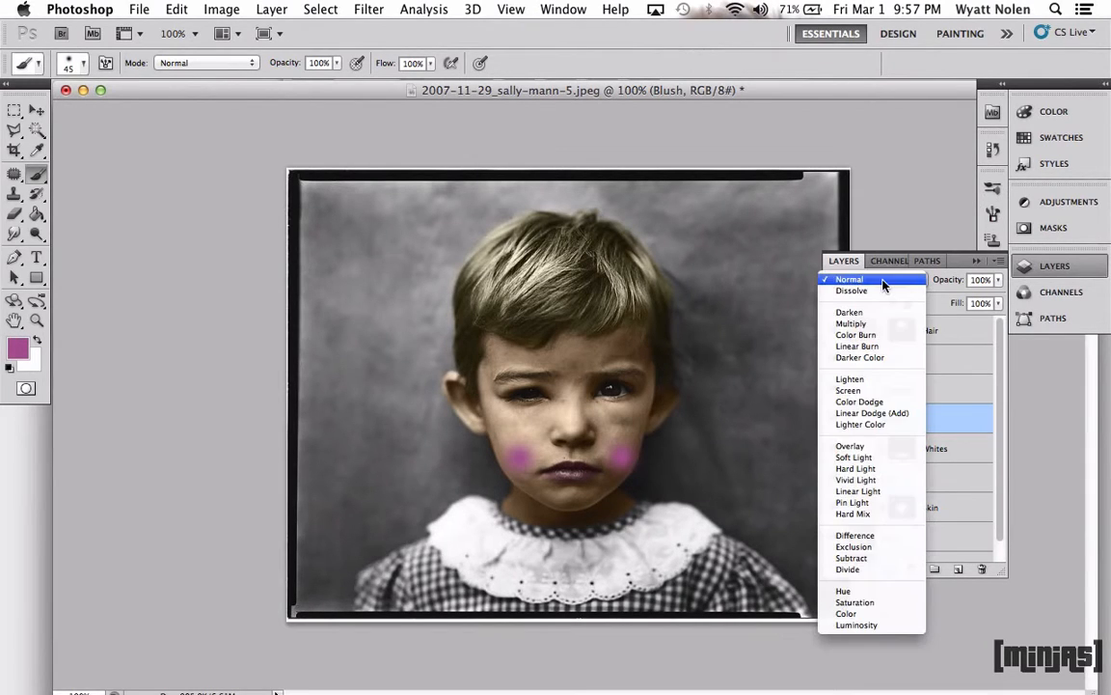
pyautogui.click(847, 615)
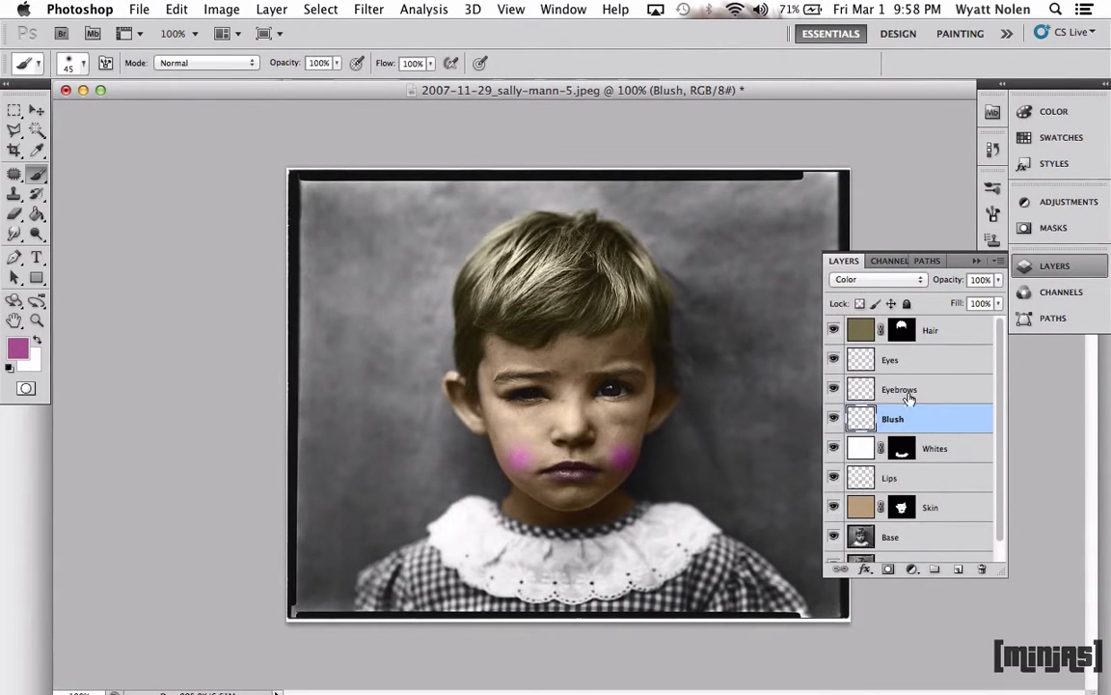
pyautogui.click(999, 280)
pyautogui.moveTo(999, 280); pyautogui.dragTo(930, 301)
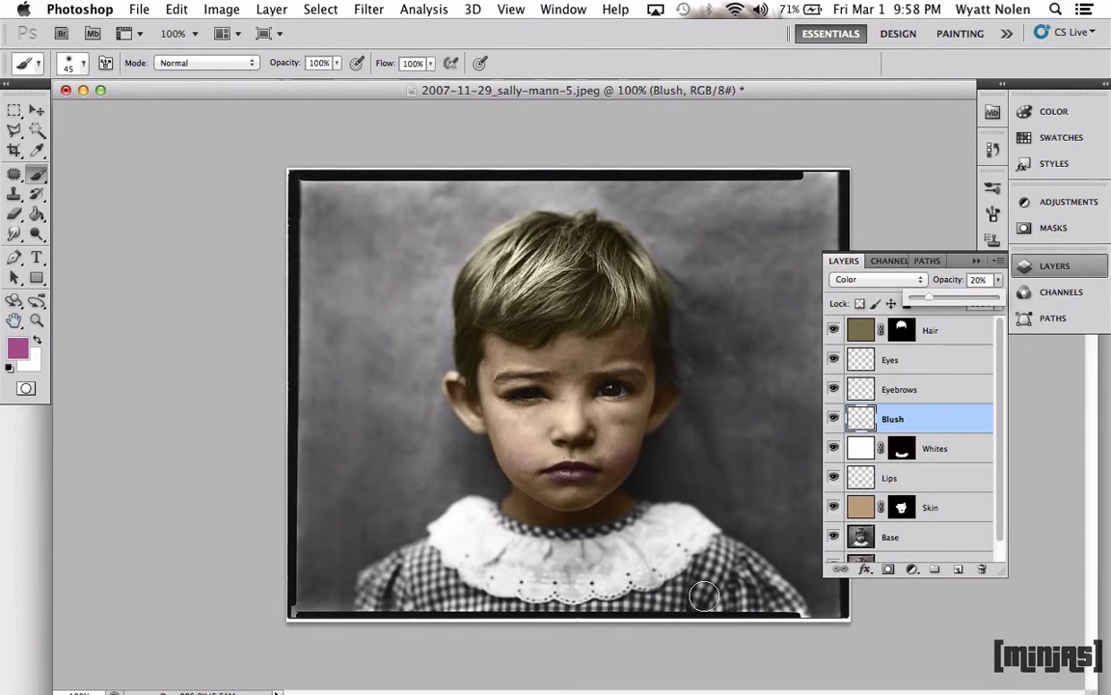
# Step: Add a layer mask to the Blush layer and paint black where the blush spills past the edge of the cheek
pyautogui.click(888, 571)
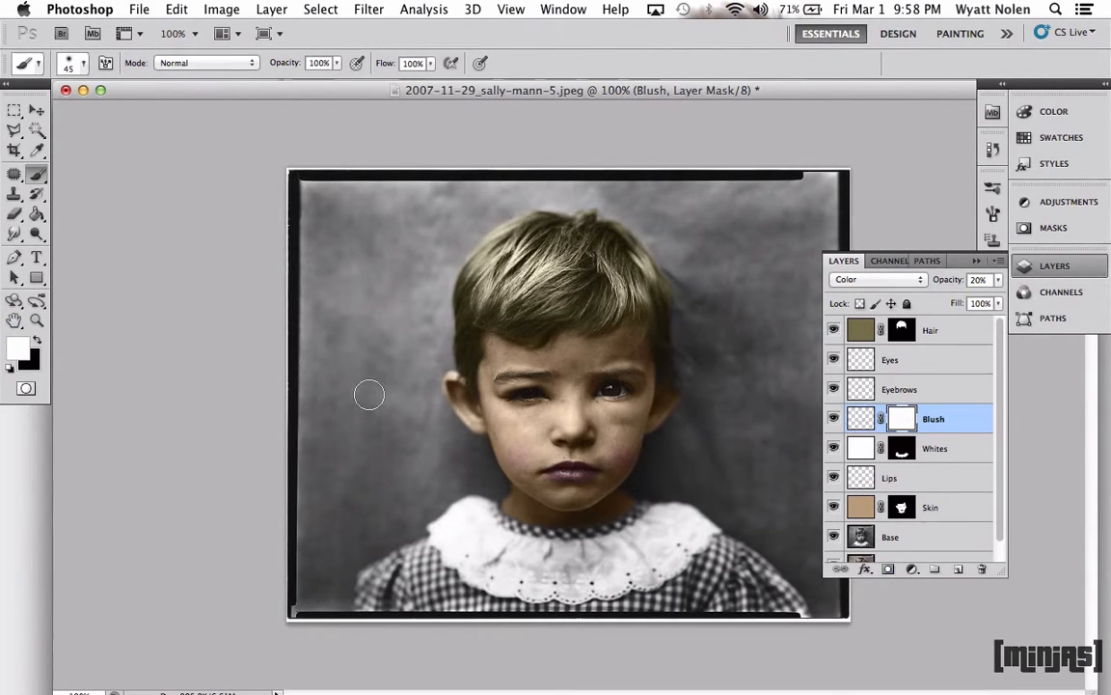
pyautogui.click(37, 338)
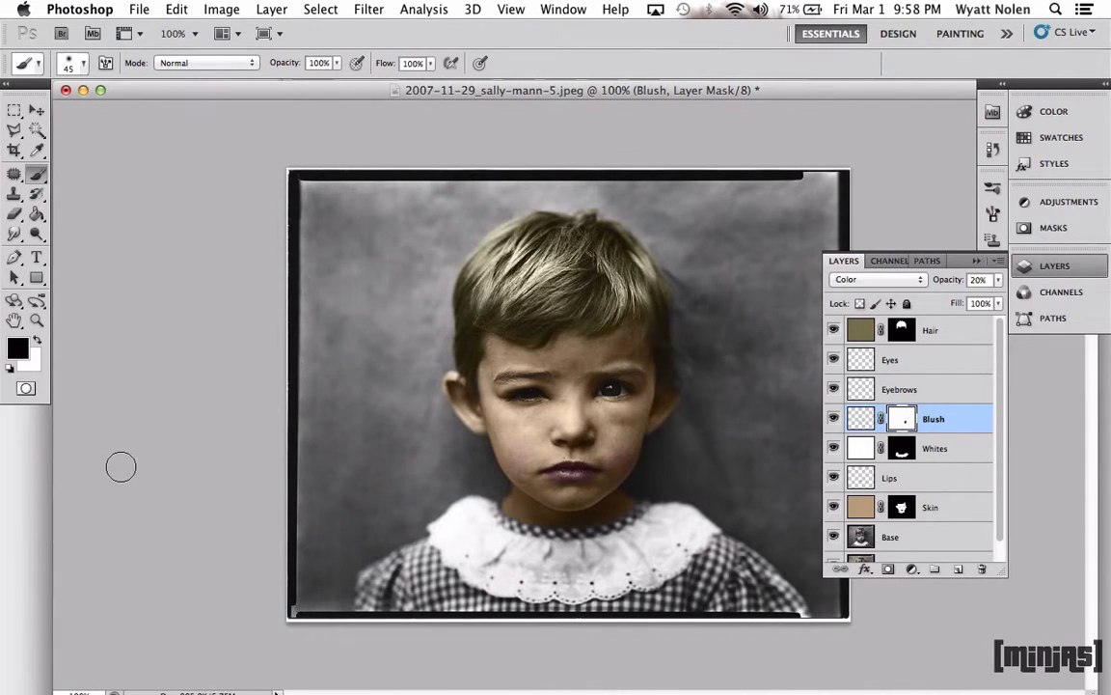
# Step: Create a new layer named Dress above the Blush layer
pyautogui.press('super+shift+n')
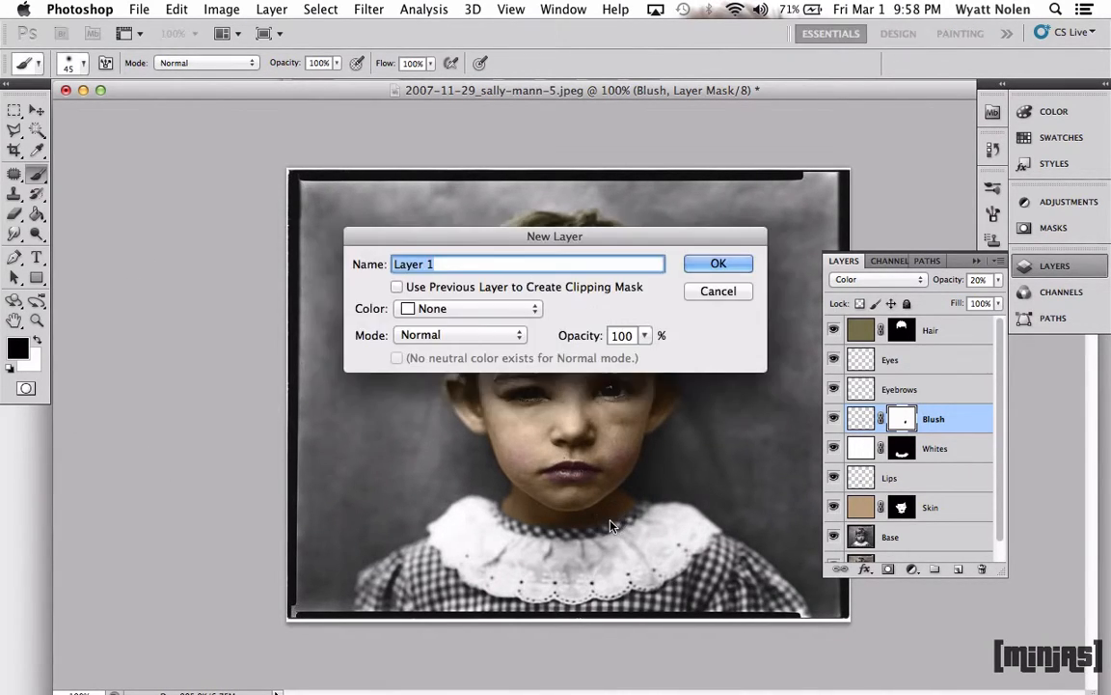
pyautogui.write('Dress')
pyautogui.press('Return')
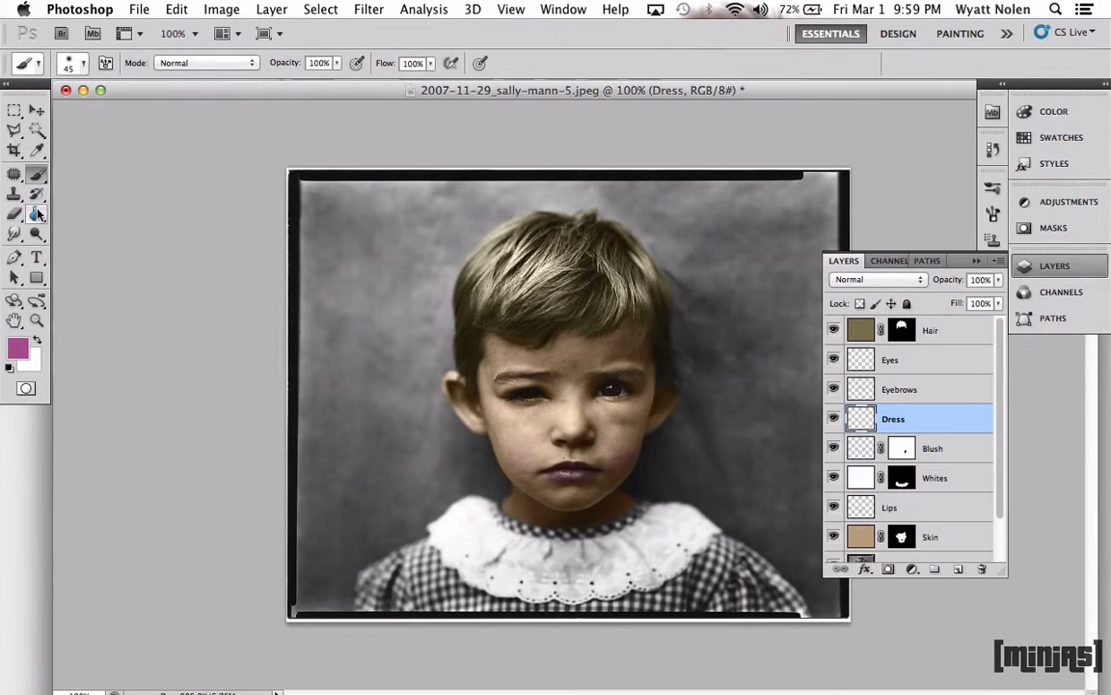
# Step: Fill the Dress layer with dark red 913a35 using the Paint Bucket and set its blend mode to Color
pyautogui.click(37, 214)
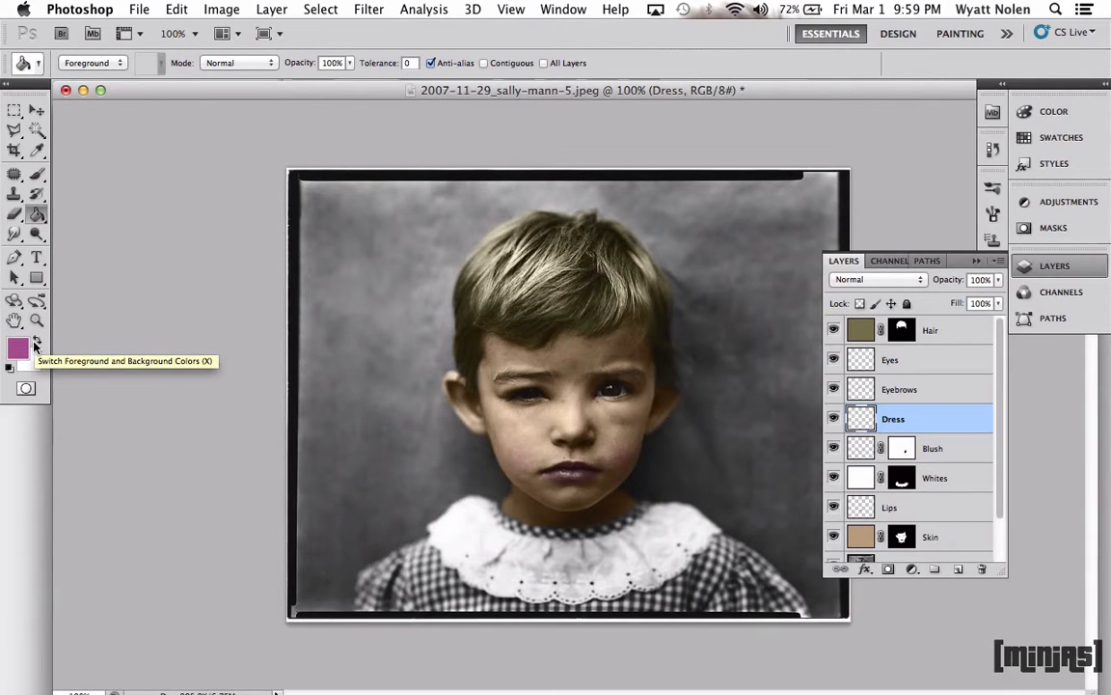
pyautogui.click(35, 345)
pyautogui.click(18, 346)
pyautogui.click(231, 393)
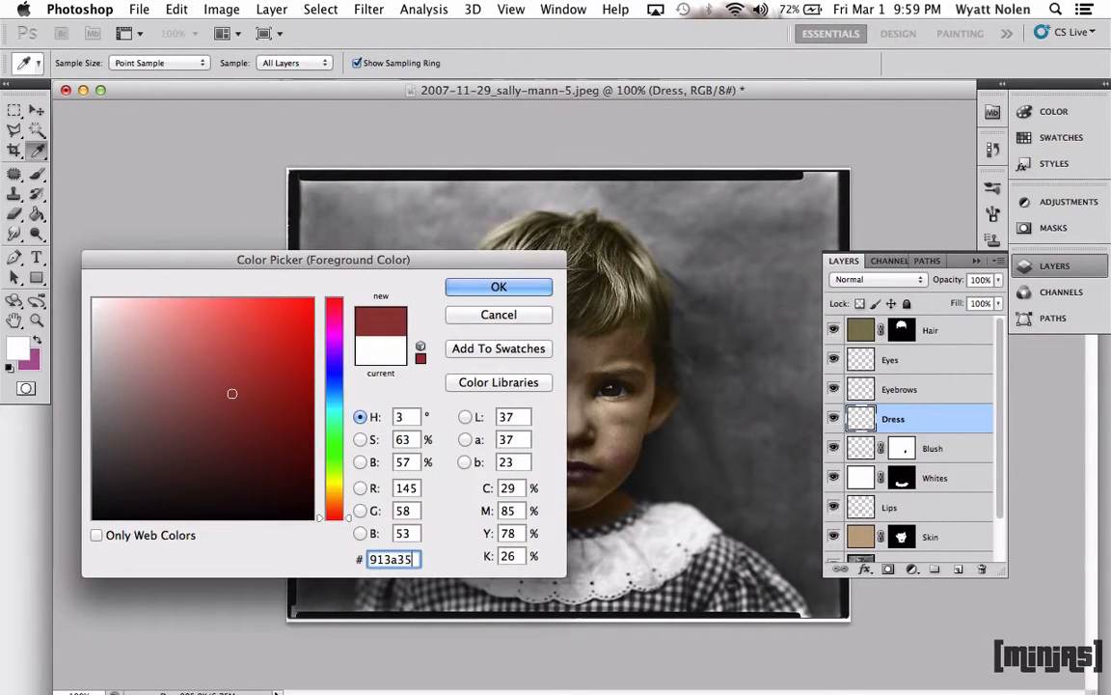
pyautogui.click(470, 286)
pyautogui.press('g')
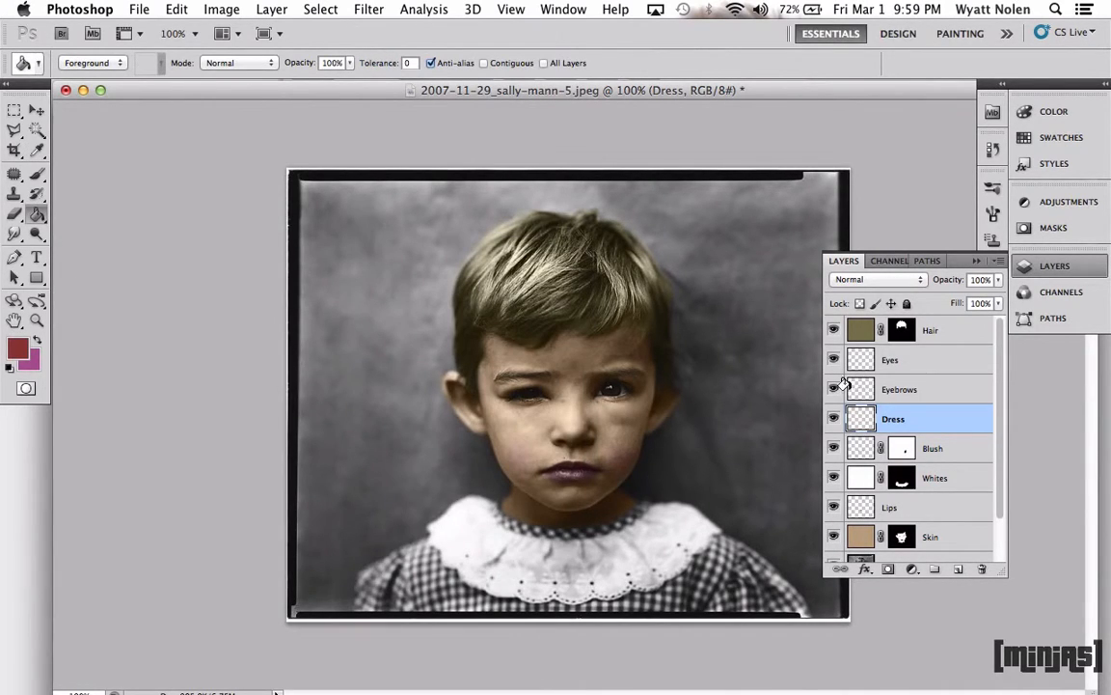
pyautogui.click(429, 379)
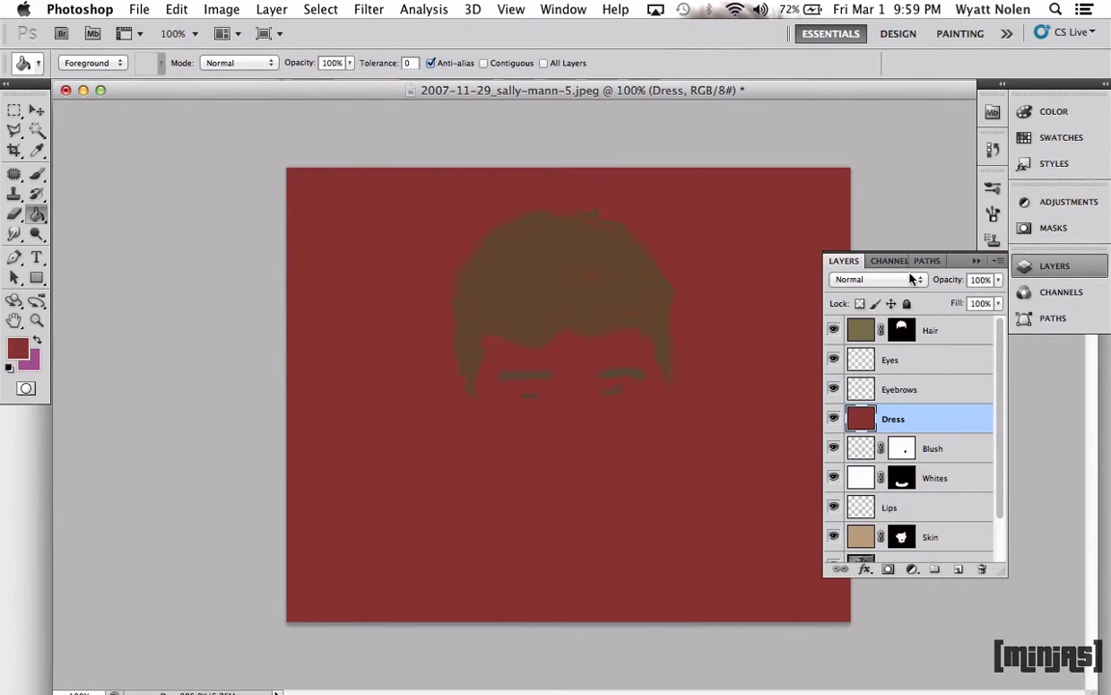
pyautogui.click(911, 279)
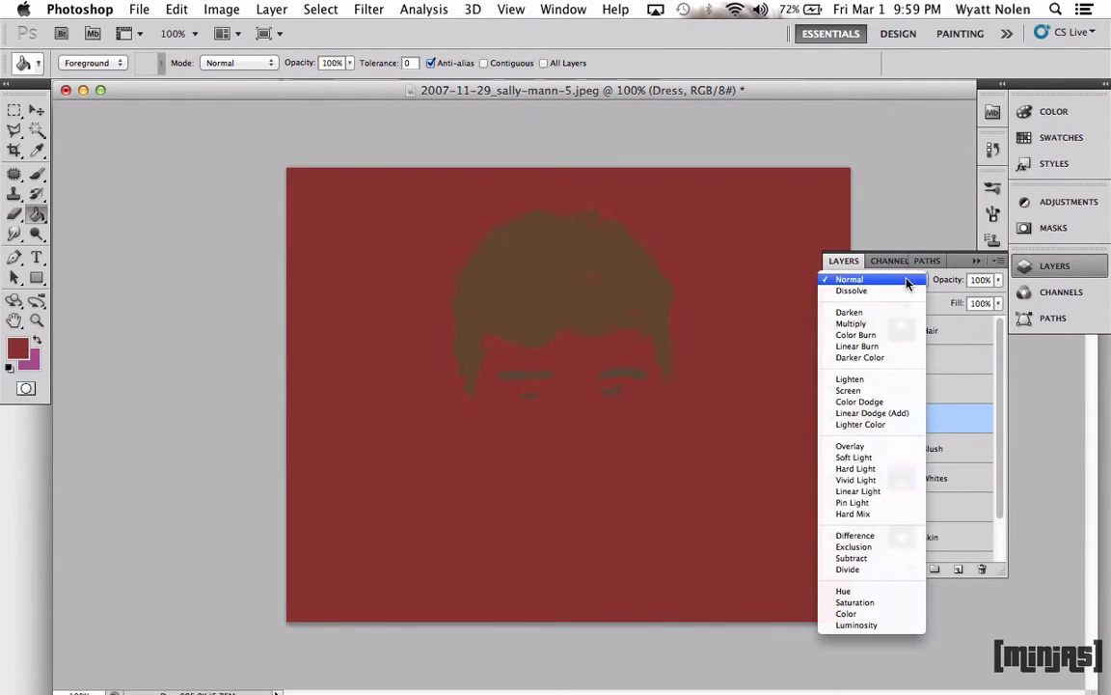
pyautogui.click(842, 615)
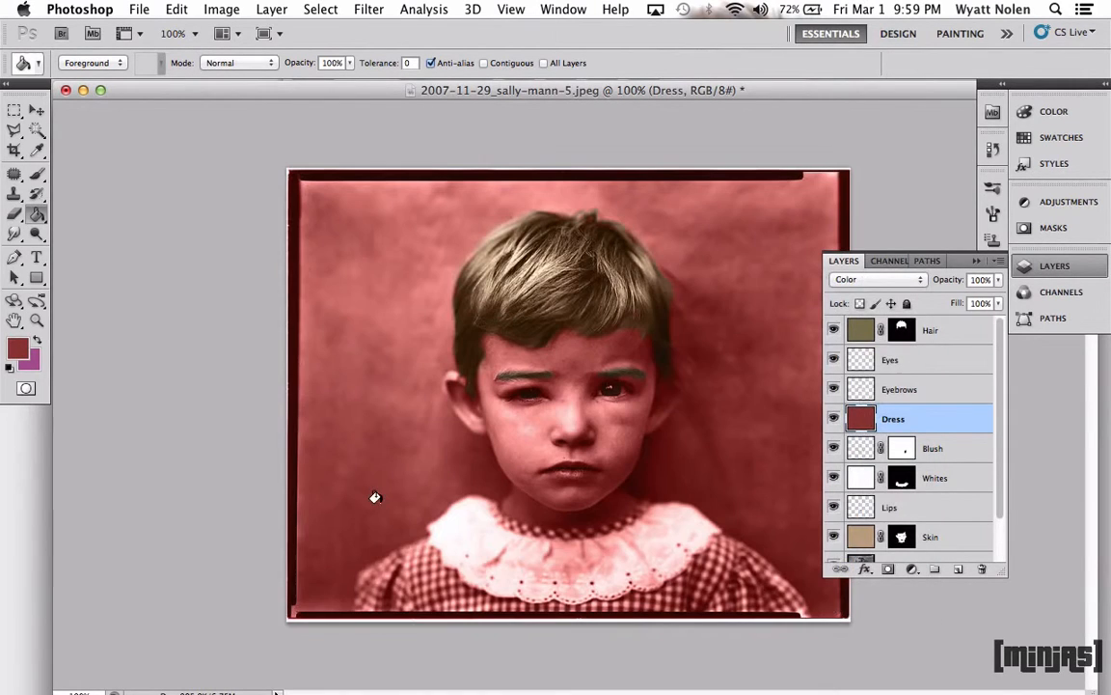
# Step: Add a black-filled layer mask to the Dress layer and make white the foreground colour
pyautogui.click(889, 570)
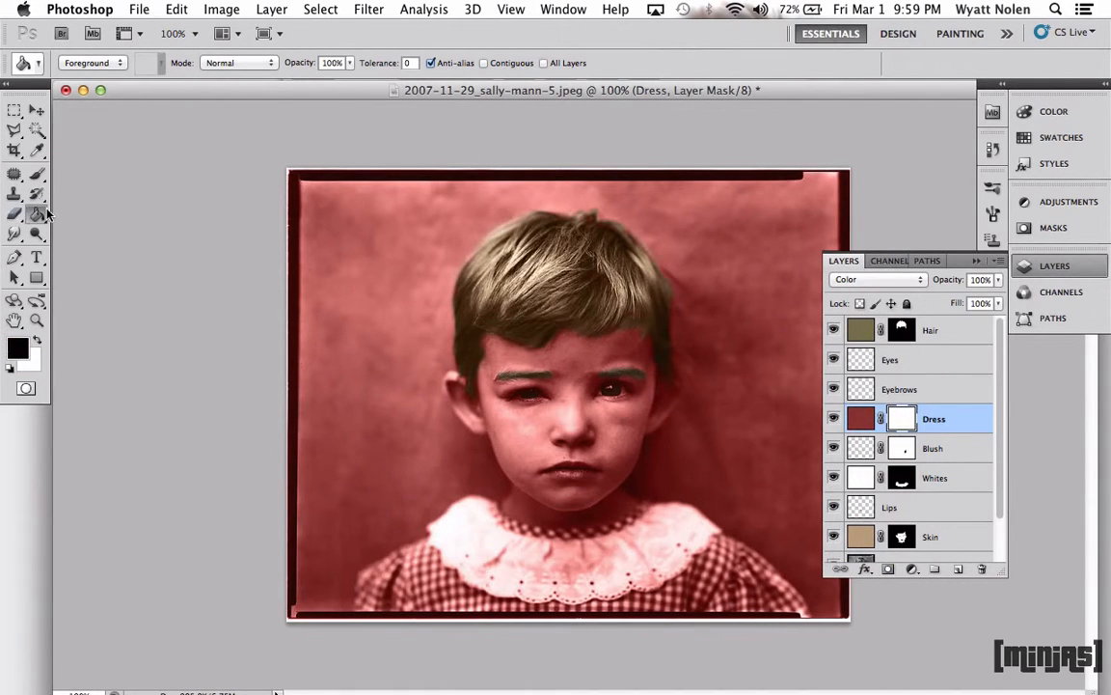
pyautogui.click(374, 424)
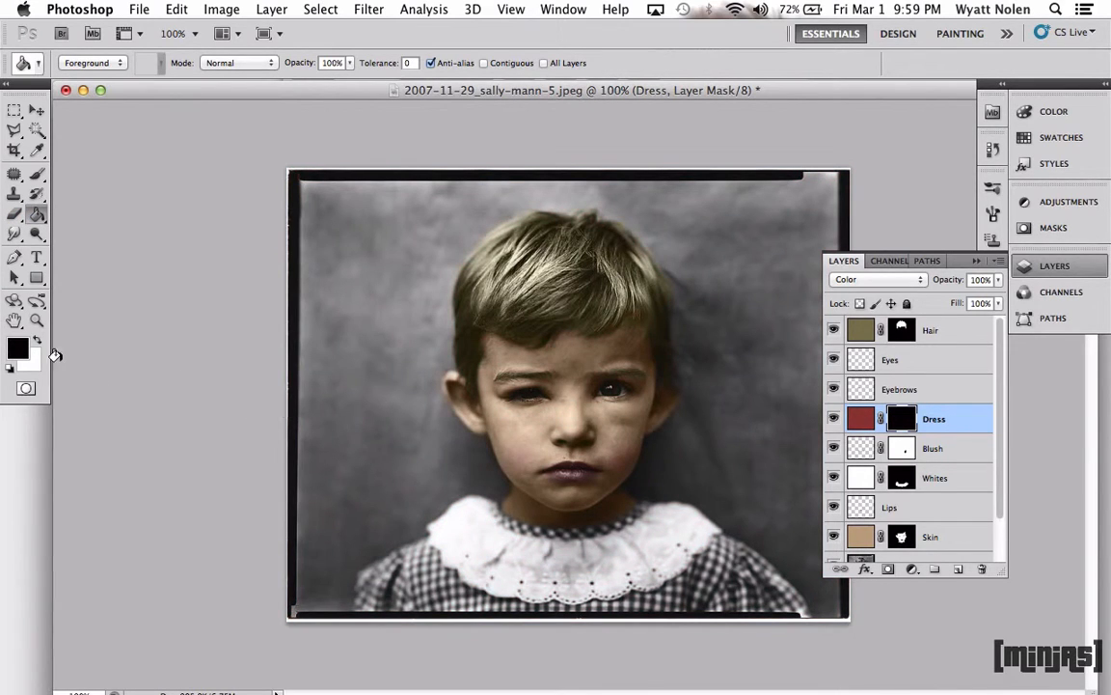
pyautogui.click(36, 340)
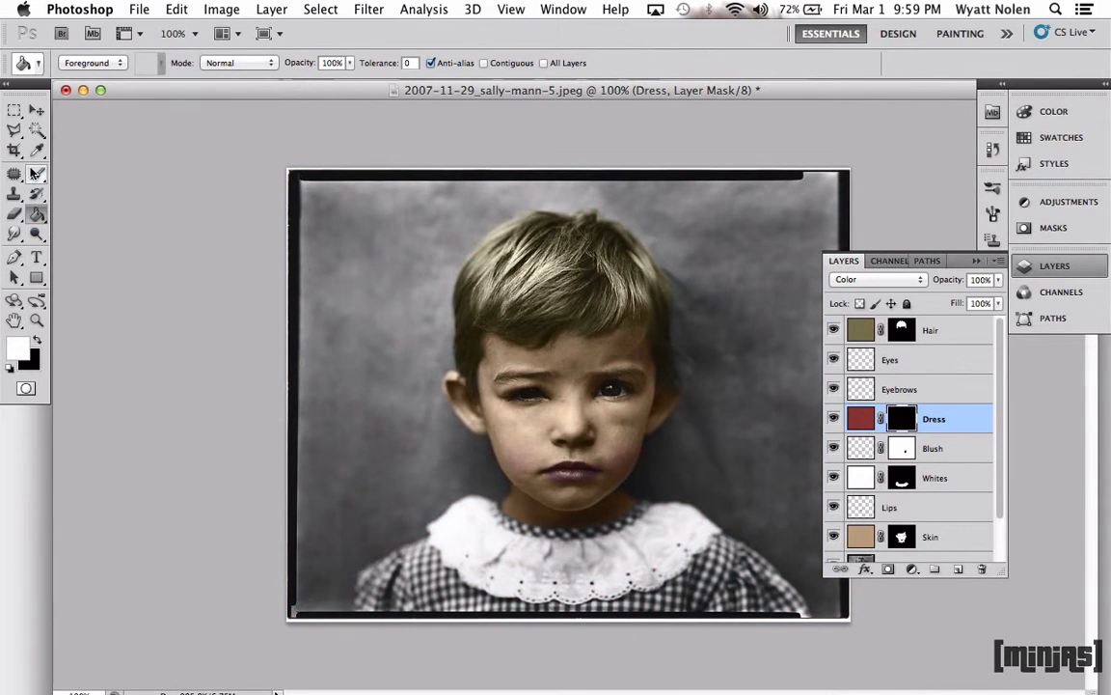
# Step: Paint the checked dress fabric white on the Dress mask with the Brush, and blend the layer as Overlay at 75% opacity
pyautogui.click(36, 174)
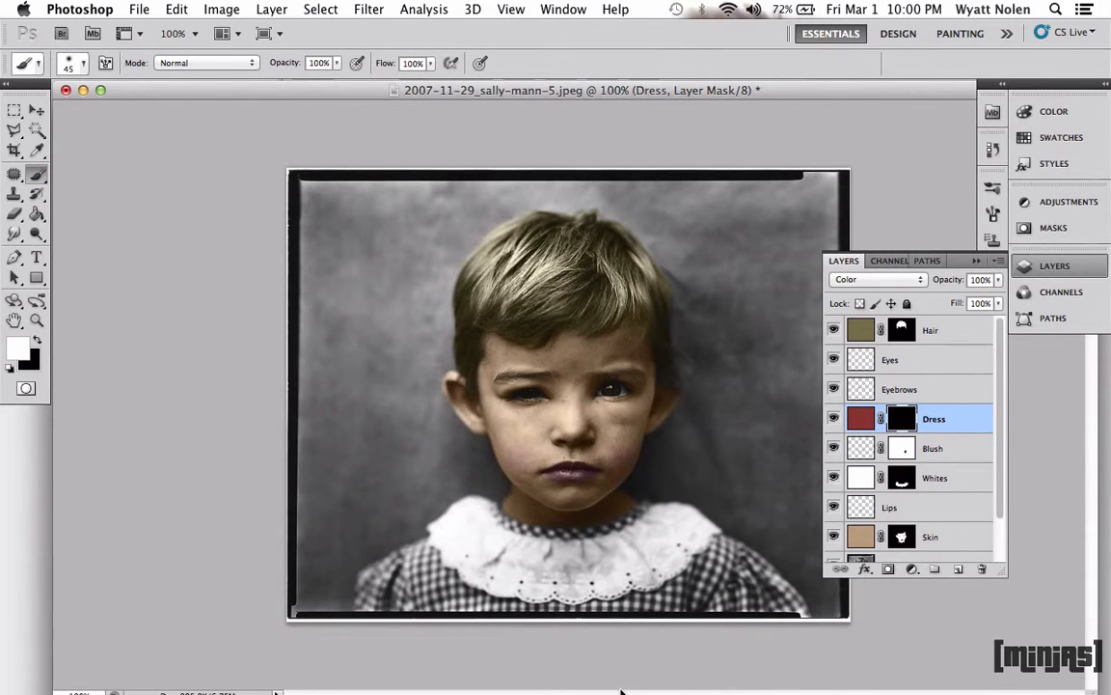
pyautogui.moveTo(621, 691)
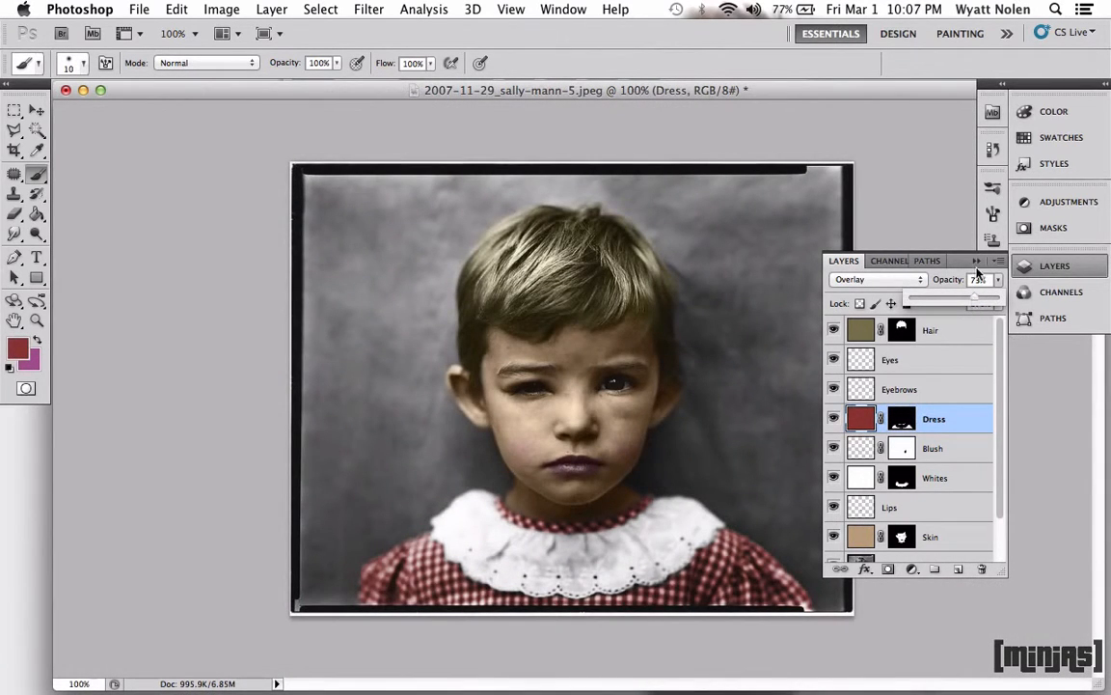
pyautogui.doubleClick(977, 278)
pyautogui.write('75')
pyautogui.press('Return')
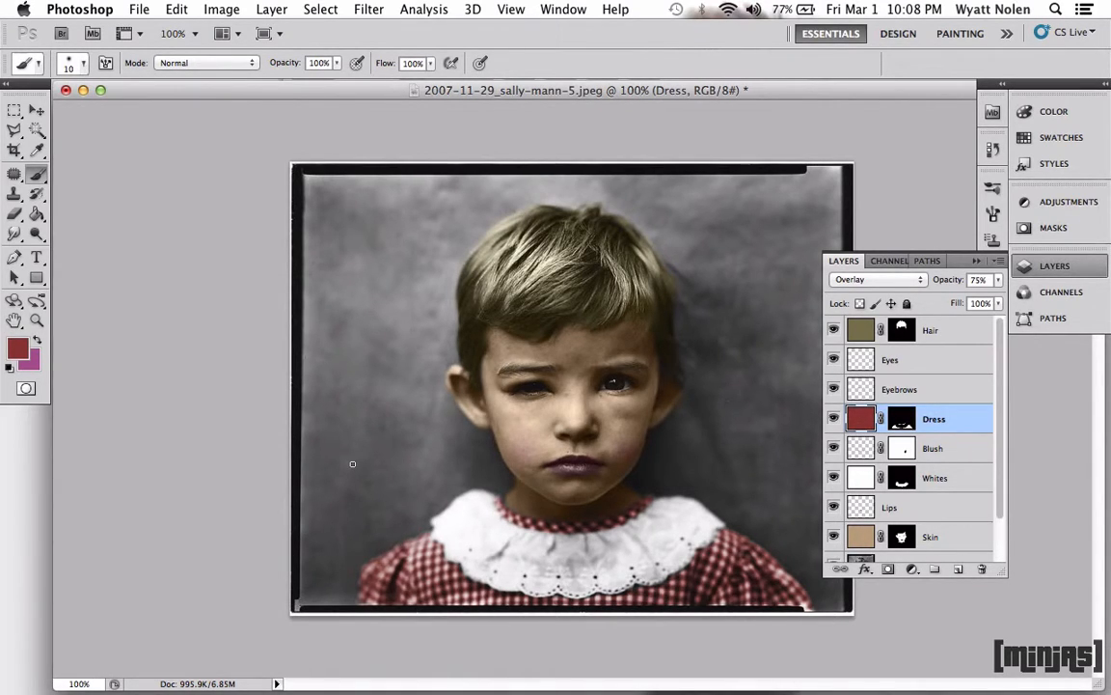
# Step: Create a new layer named Bg above the Dress layer
pyautogui.press('super+shift+n')
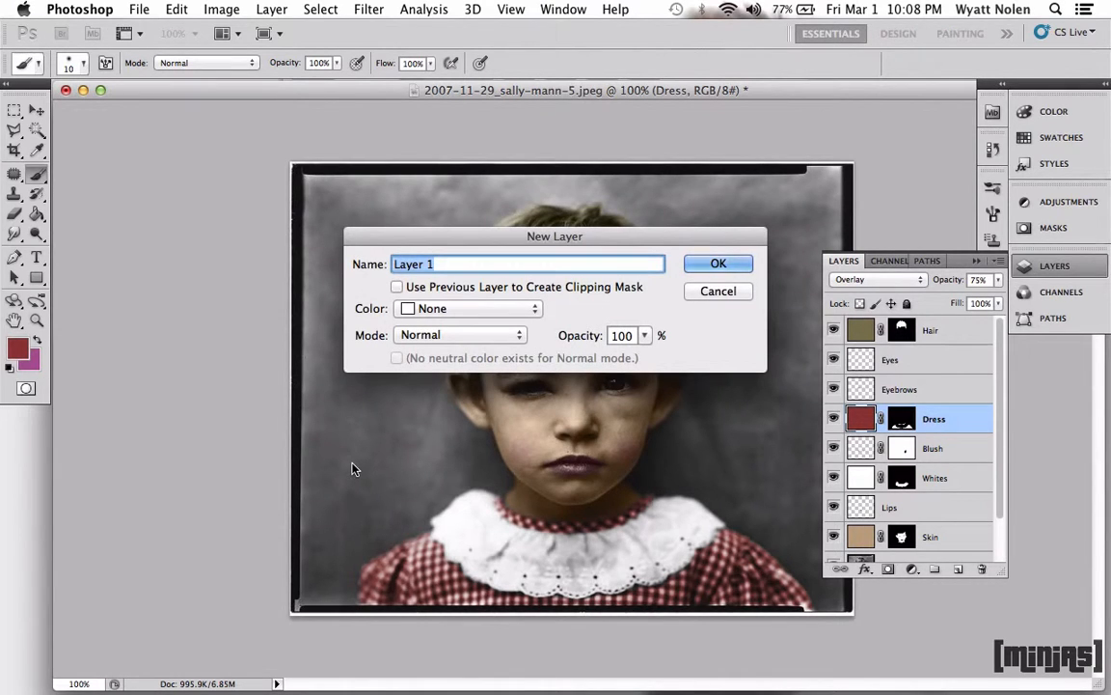
pyautogui.write('Bg')
pyautogui.press('Return')
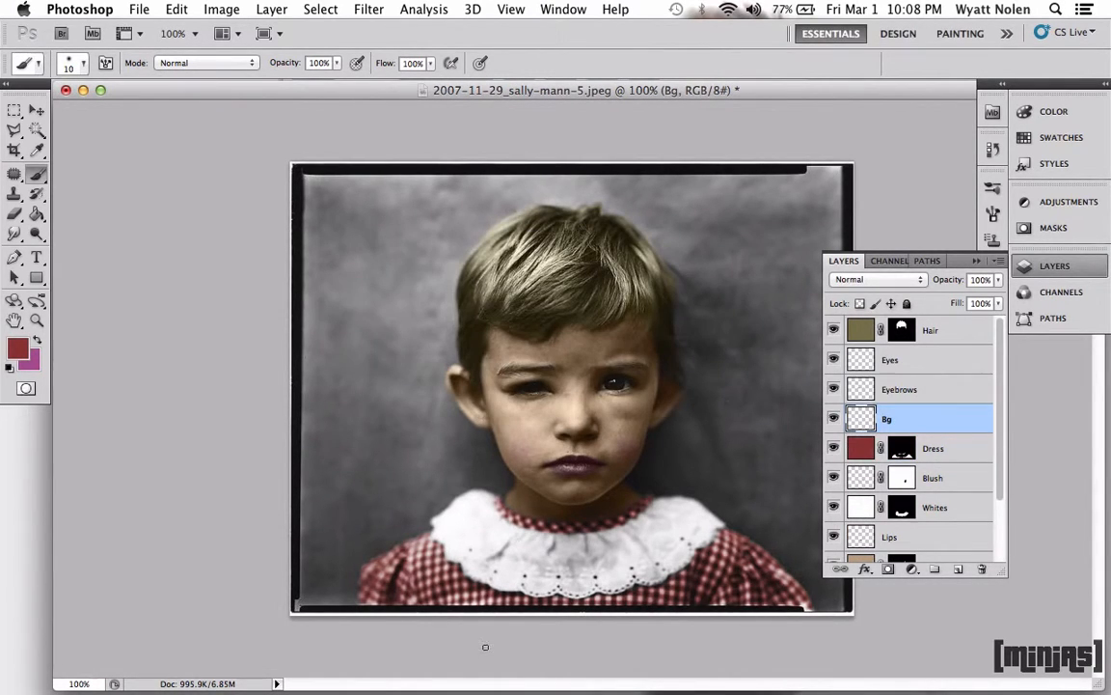
# Step: Fill the Bg layer with dark teal 273637 using the Paint Bucket
pyautogui.press('x')
pyautogui.click(16, 347)
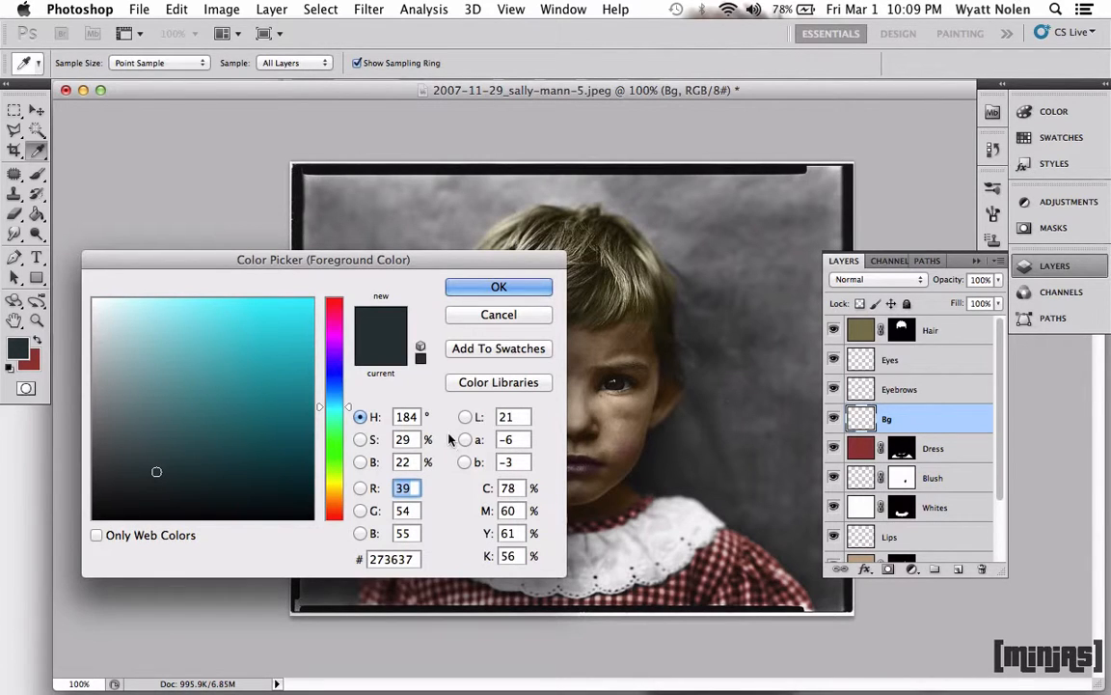
pyautogui.press('Return')
pyautogui.press('b')
pyautogui.click(37, 213)
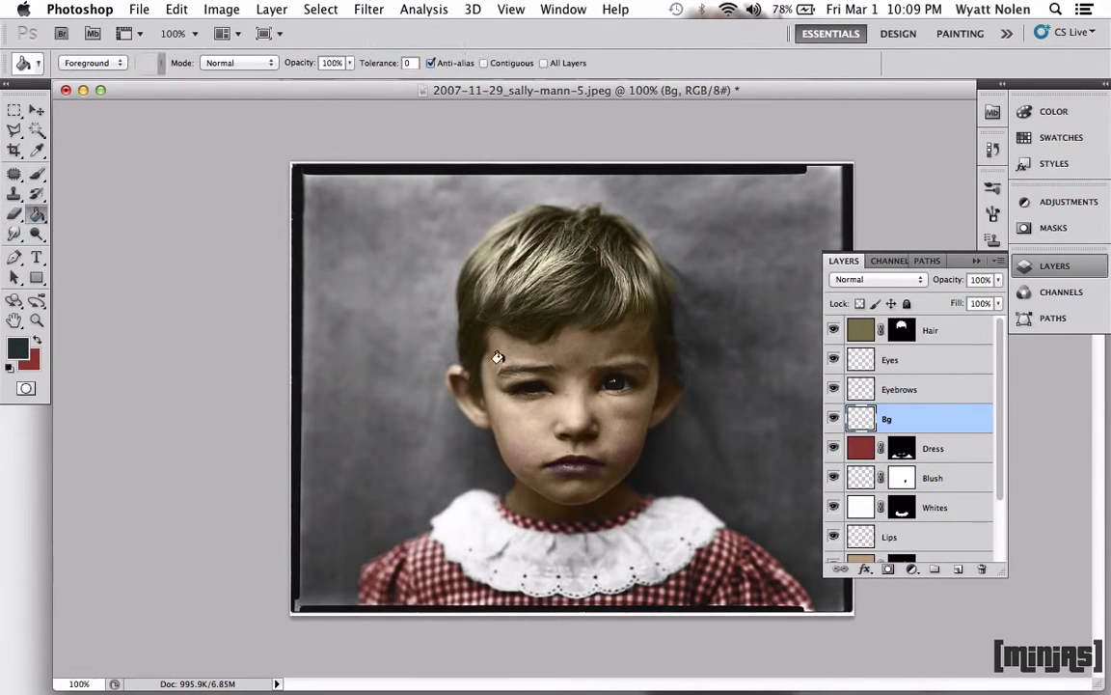
pyautogui.click(324, 227)
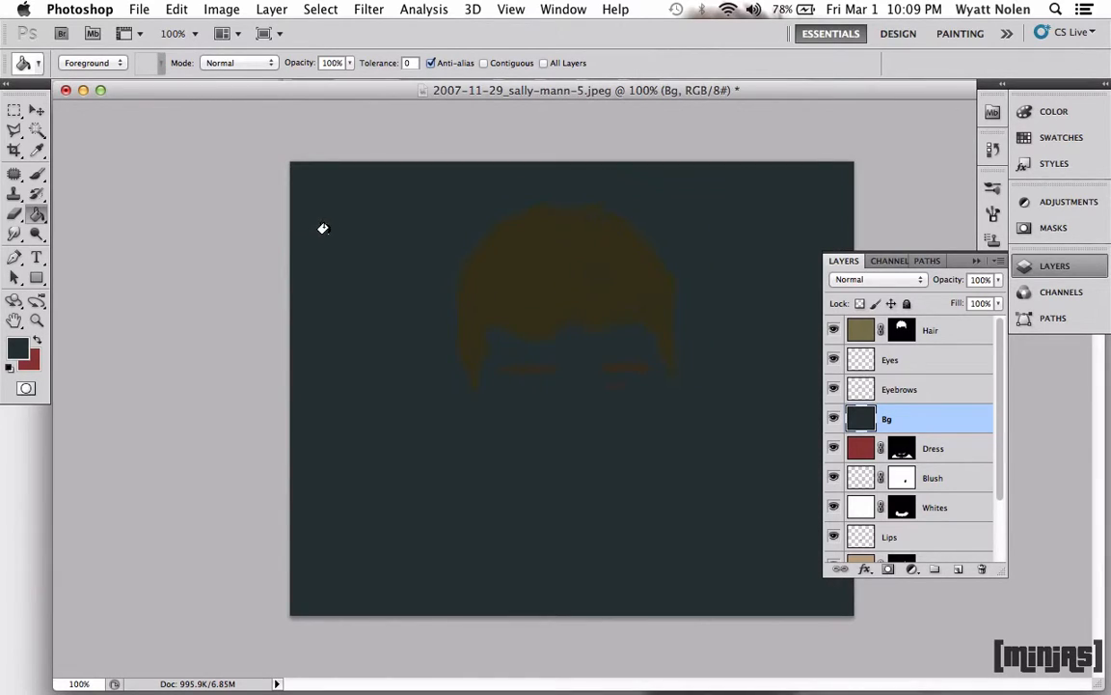
# Step: Add a layer mask to the Bg layer and fill it with black
pyautogui.click(888, 569)
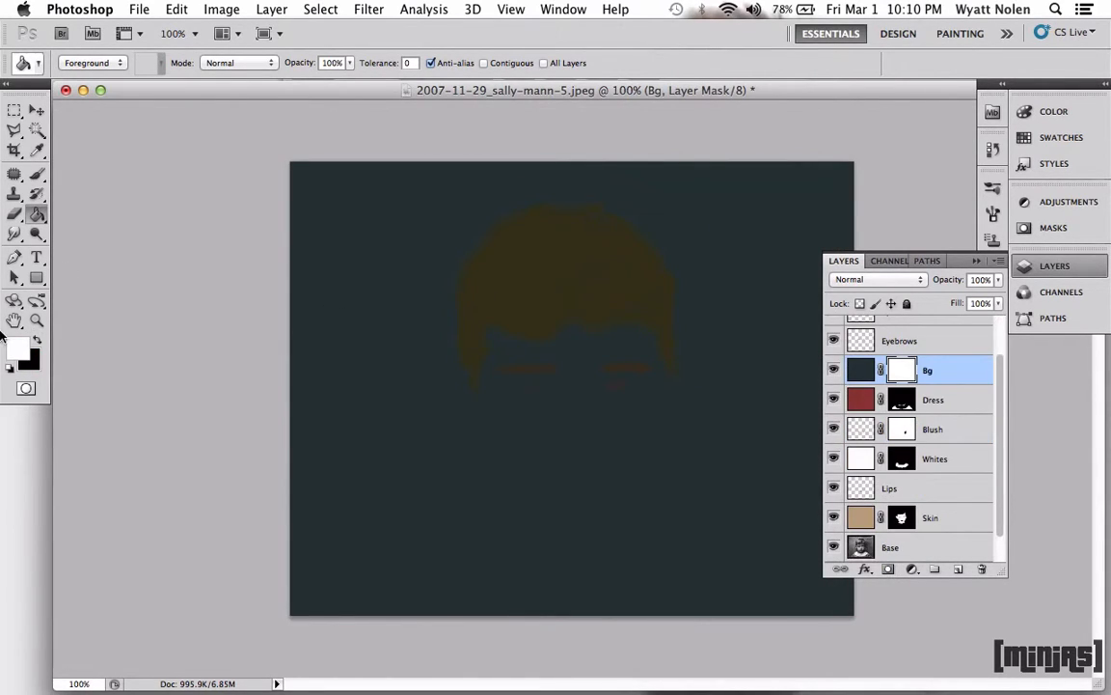
pyautogui.click(39, 341)
pyautogui.click(397, 390)
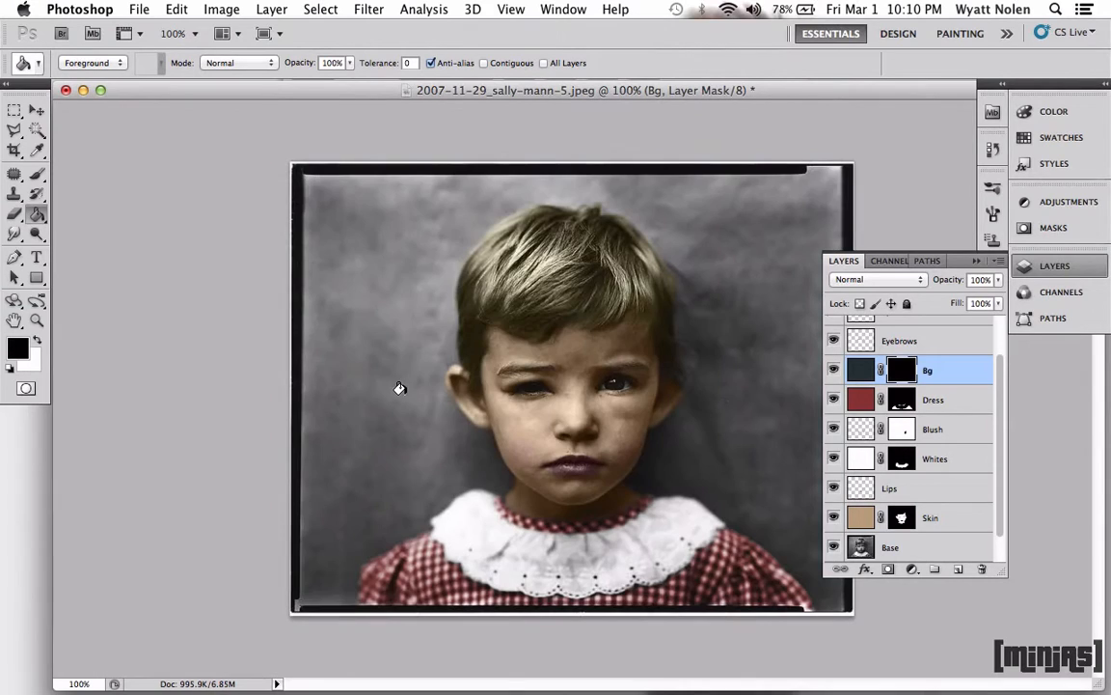
# Step: Paint white on the Bg mask with a 90 px brush over the backdrop beside the child's head
pyautogui.click(37, 174)
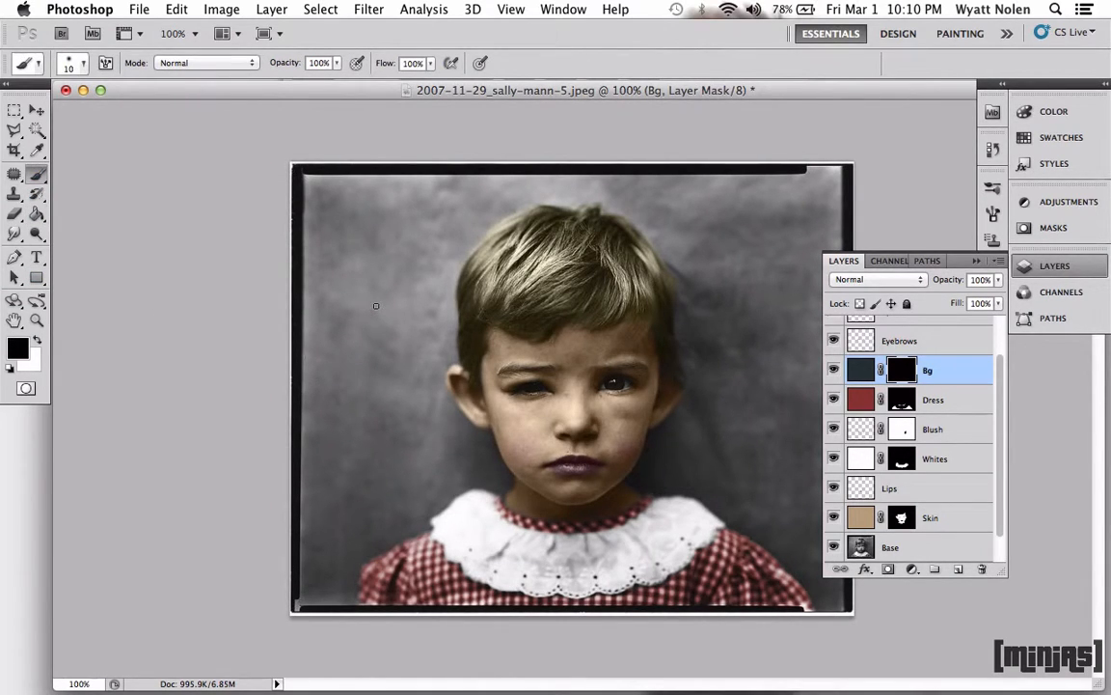
pyautogui.press(']')
pyautogui.press(']')
pyautogui.press(']')
pyautogui.press('x')
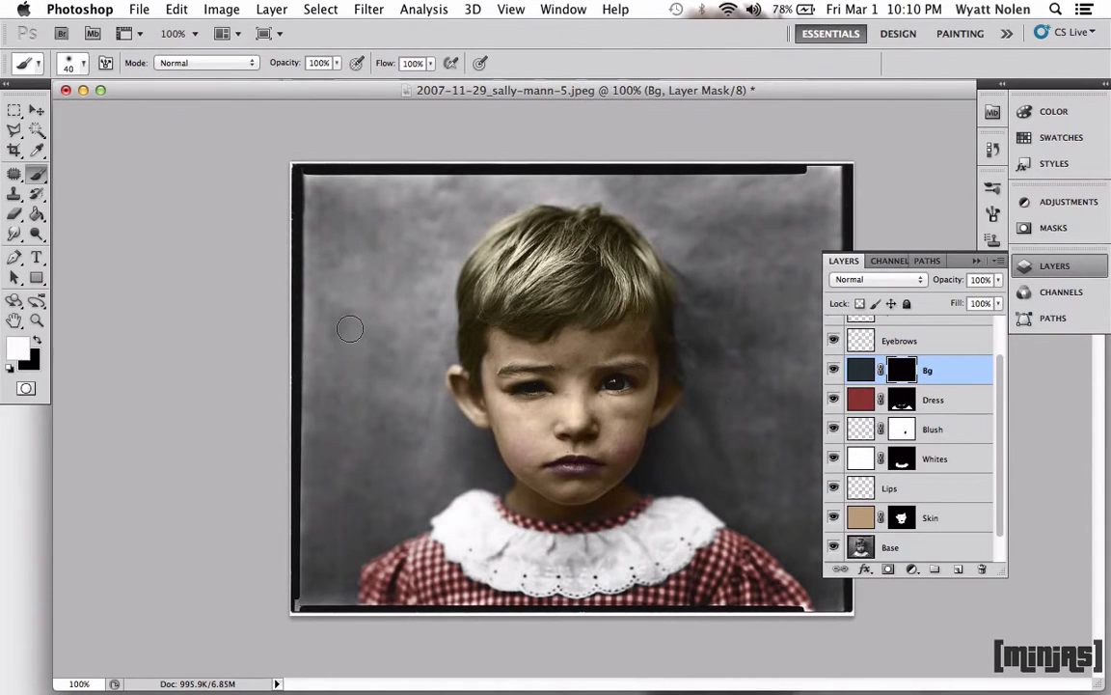
pyautogui.press(']')
pyautogui.press(']')
pyautogui.press(']')
pyautogui.press(']')
pyautogui.press(']')
pyautogui.moveTo(350, 328)
pyautogui.mouseDown()
pyautogui.moveTo(333, 289)
pyautogui.moveTo(355, 395)
pyautogui.moveTo(359, 507)
pyautogui.mouseUp()
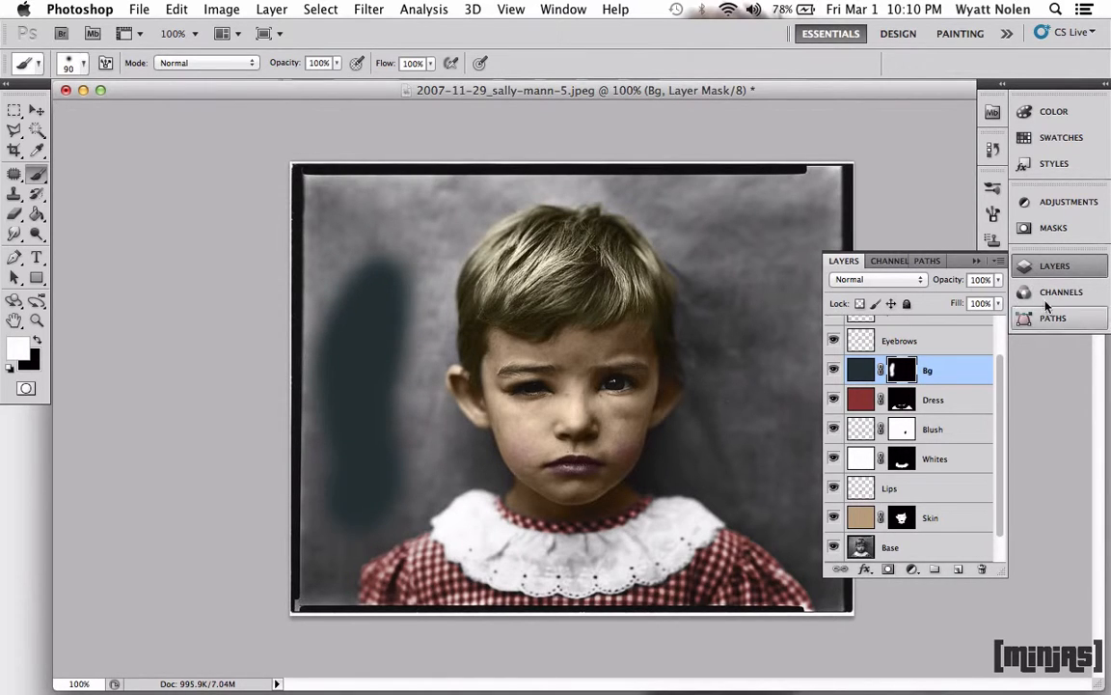
# Step: Set the Bg layer's blend mode to Color and move the layer between Skin and Base
pyautogui.click(873, 279)
pyautogui.click(848, 614)
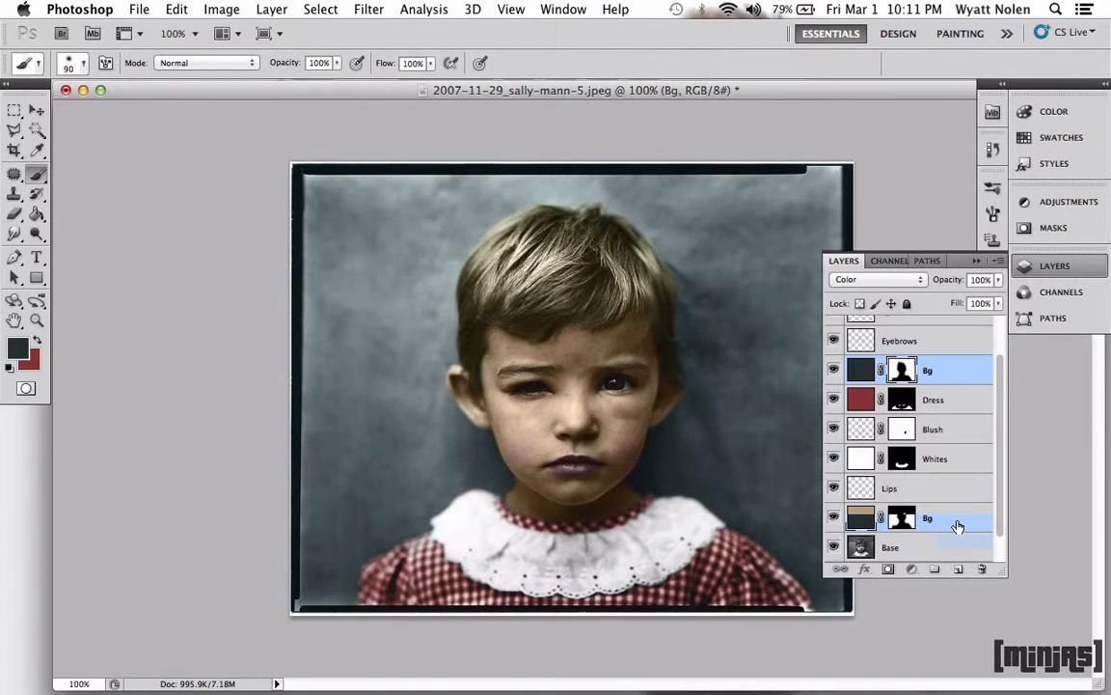
pyautogui.moveTo(958, 525); pyautogui.dragTo(897, 553)
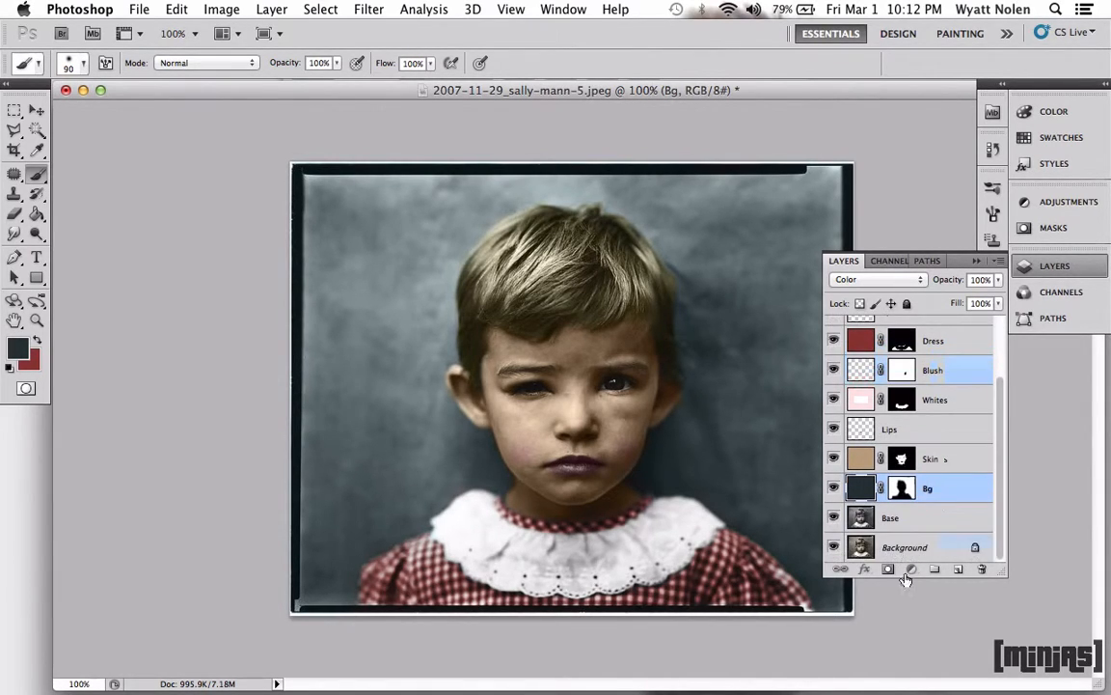
# Step: Create a layer group named After directly above the Bg layer
pyautogui.scroll(3, 945, 516)
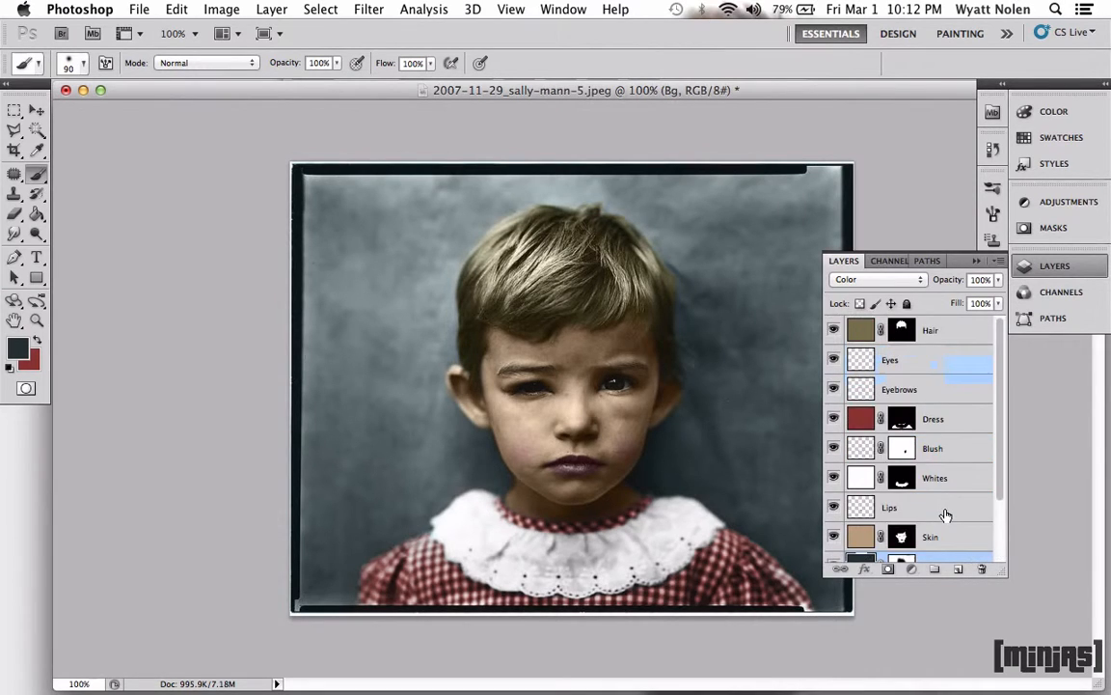
pyautogui.scroll(-3, 945, 516)
pyautogui.scroll(3, 945, 517)
pyautogui.scroll(-3, 946, 516)
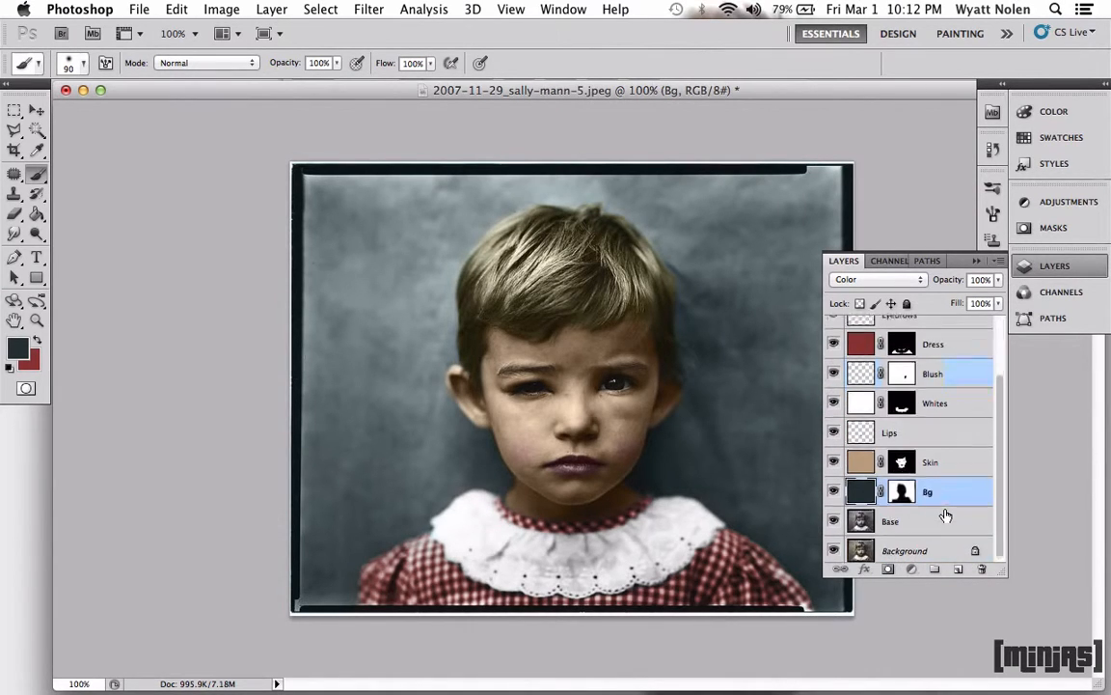
pyautogui.scroll(3, 941, 530)
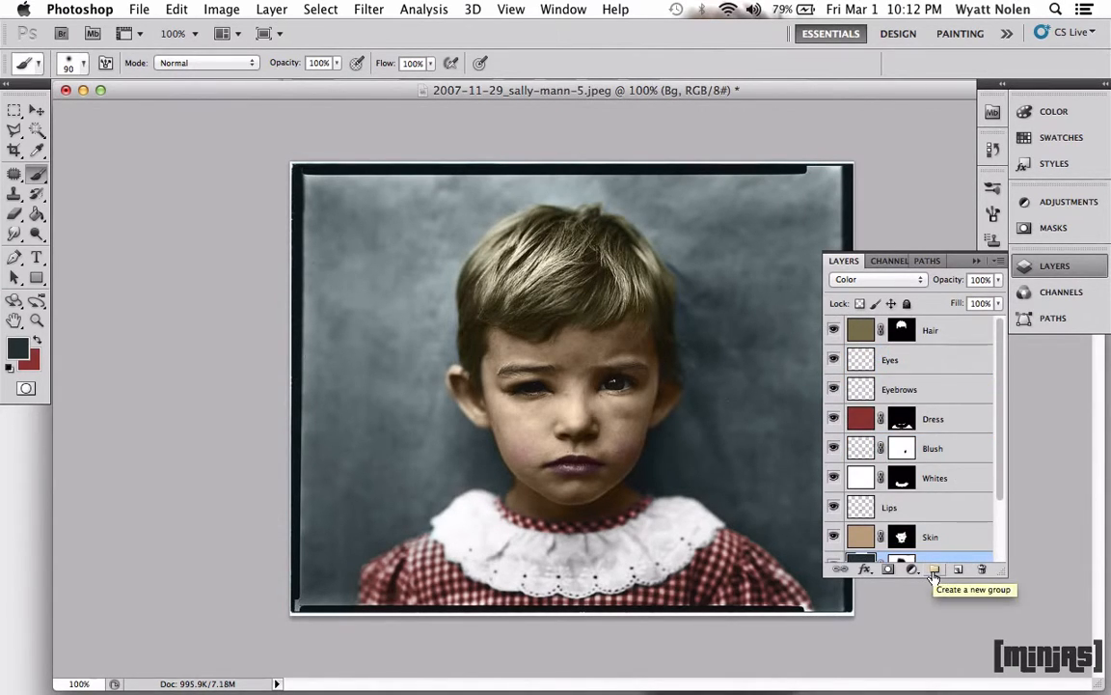
pyautogui.click(934, 570)
pyautogui.doubleClick(907, 551)
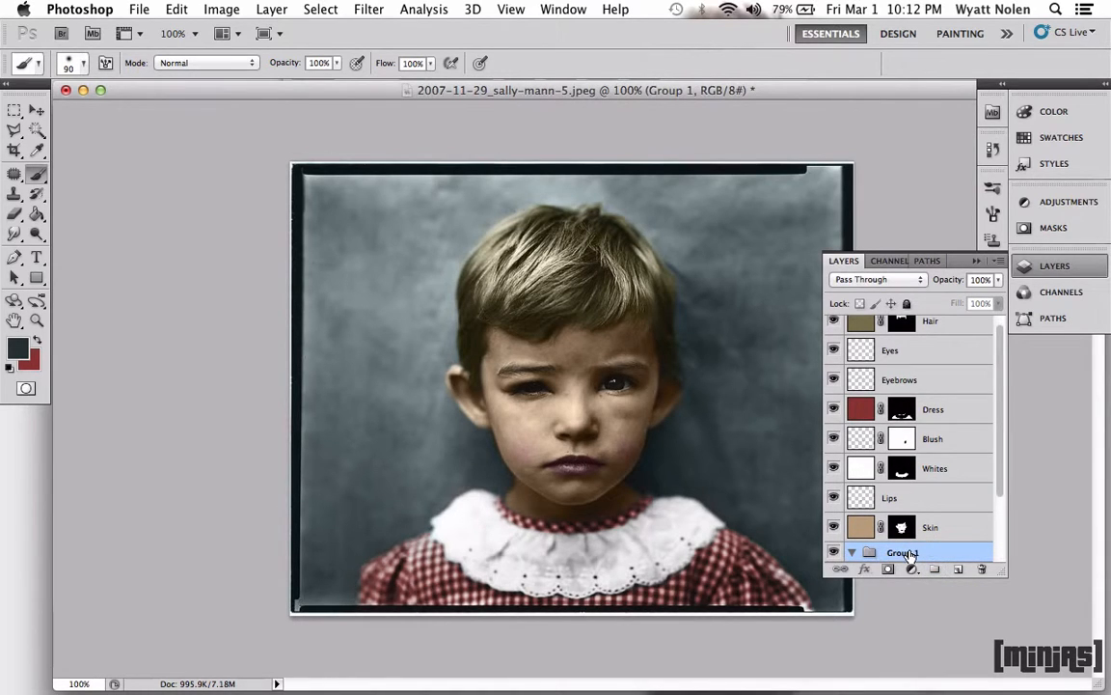
pyautogui.write('Al')
pyautogui.press('Return')
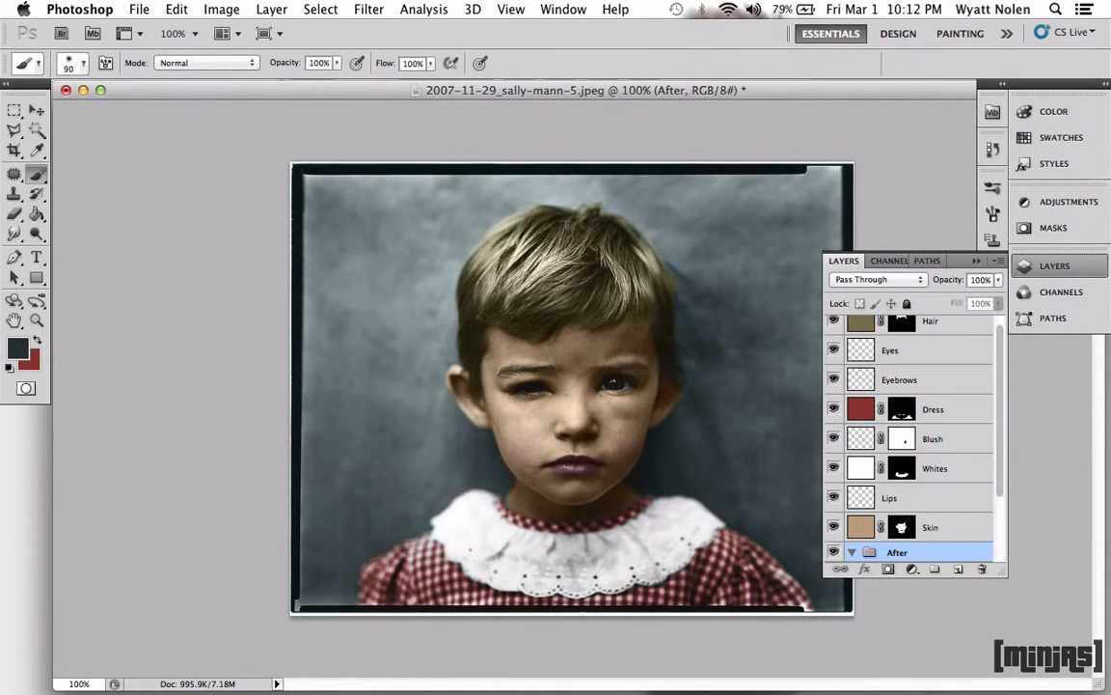
# Step: Move the Bg and Base layers together into the After group
pyautogui.scroll(-3, 957, 523)
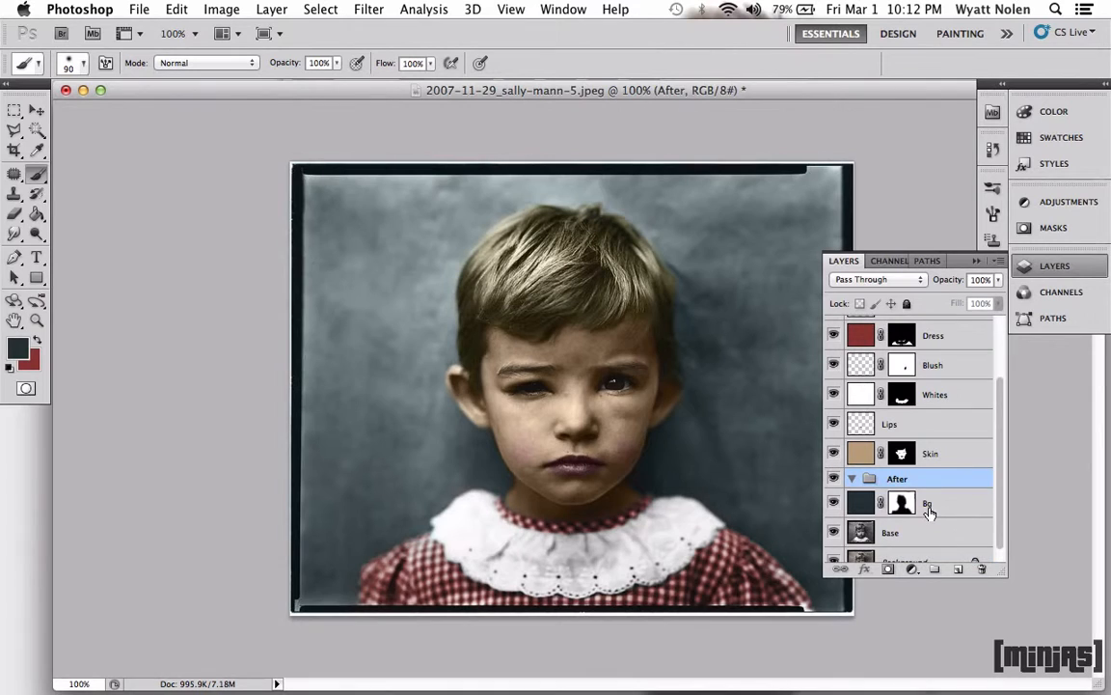
pyautogui.click(922, 506)
pyautogui.keyDown('shift'); pyautogui.click(920, 542); pyautogui.keyUp('shift')
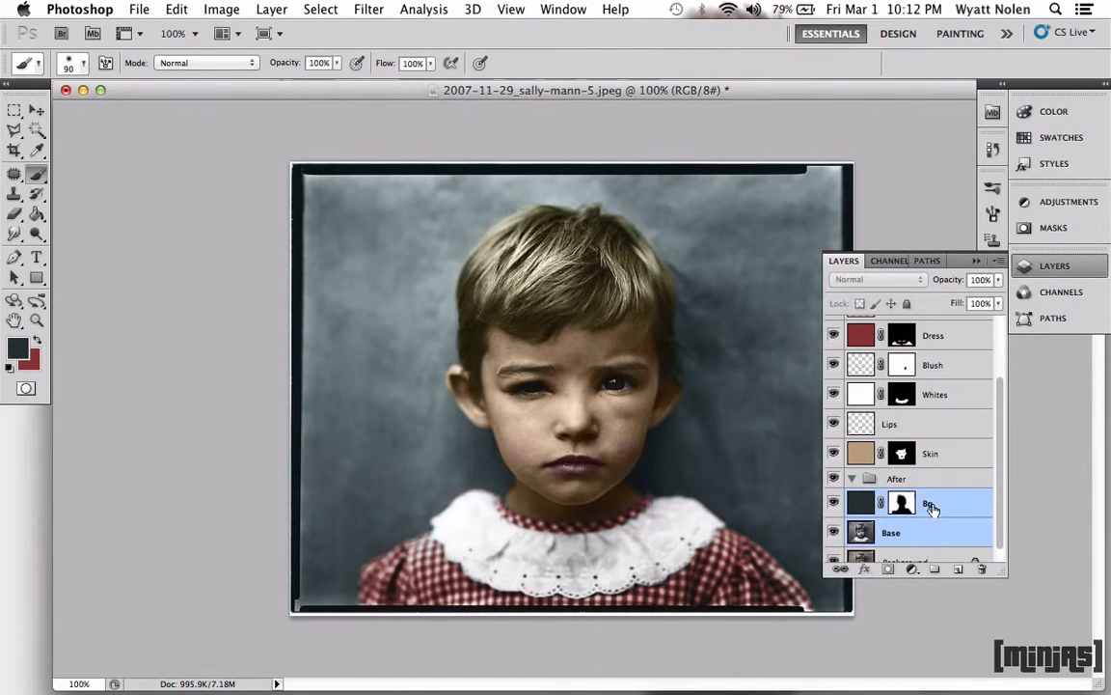
pyautogui.moveTo(924, 503); pyautogui.dragTo(909, 479)
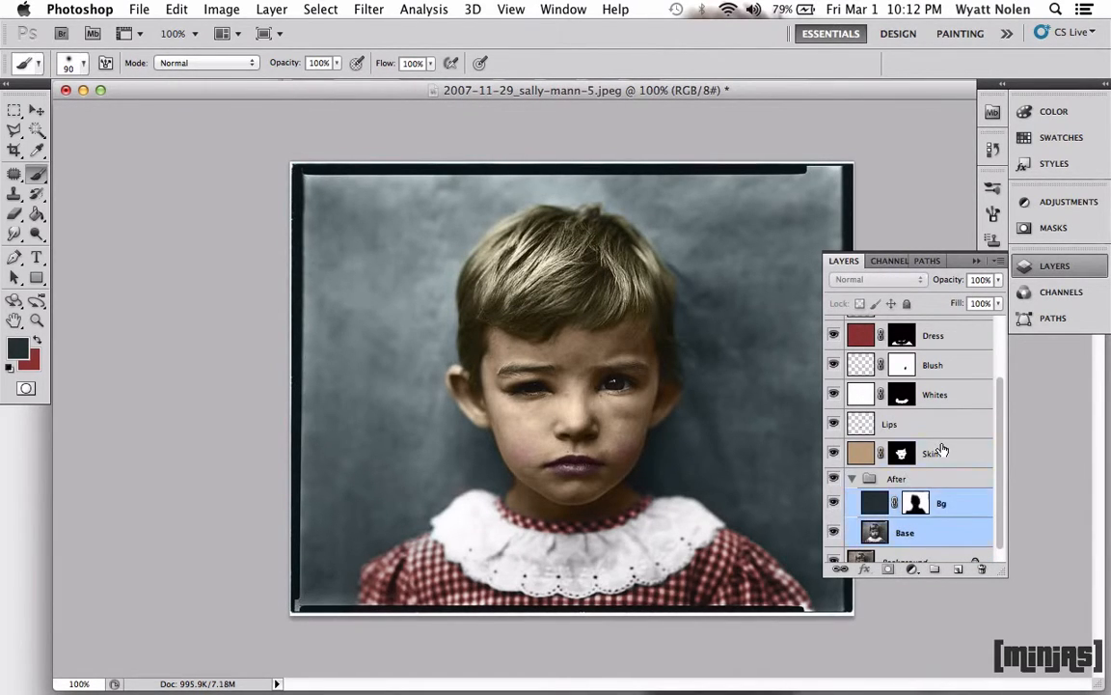
# Step: Move all the layers from Hair down to Skin into the After group, above Bg
pyautogui.click(935, 451)
pyautogui.scroll(3, 935, 449)
pyautogui.keyDown('shift'); pyautogui.click(931, 330); pyautogui.keyUp('shift')
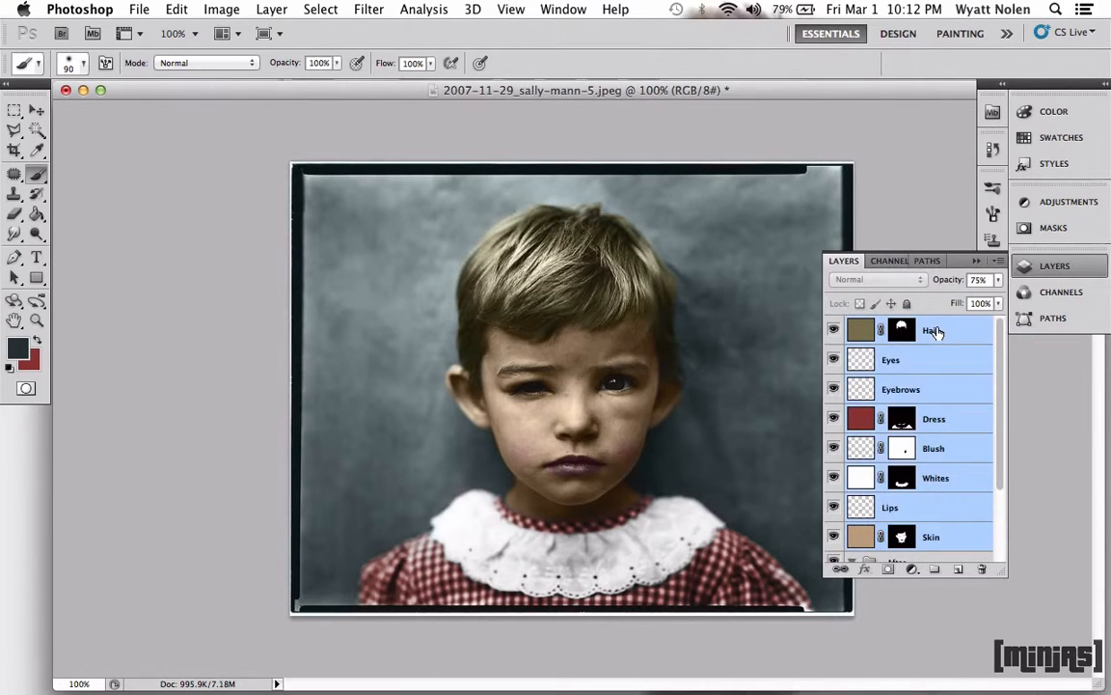
pyautogui.scroll(-3, 934, 338)
pyautogui.moveTo(938, 377); pyautogui.dragTo(873, 485)
pyautogui.scroll(1, 873, 485)
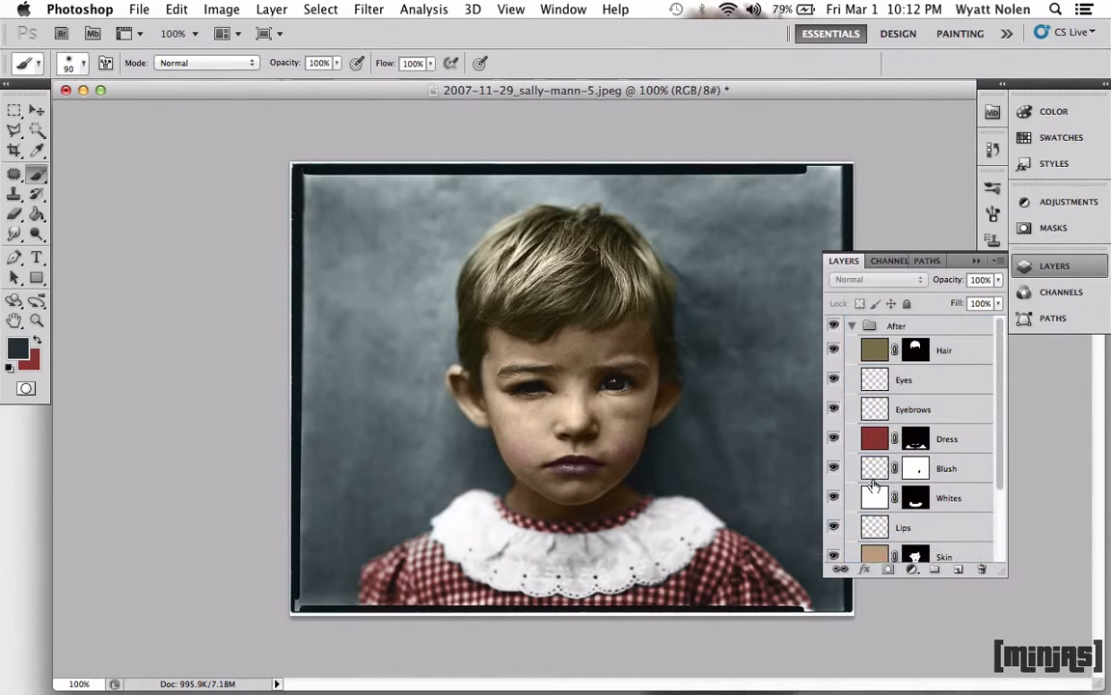
# Step: Collapse the After group and toggle its visibility to compare the colorized portrait with the original photo
pyautogui.click(850, 326)
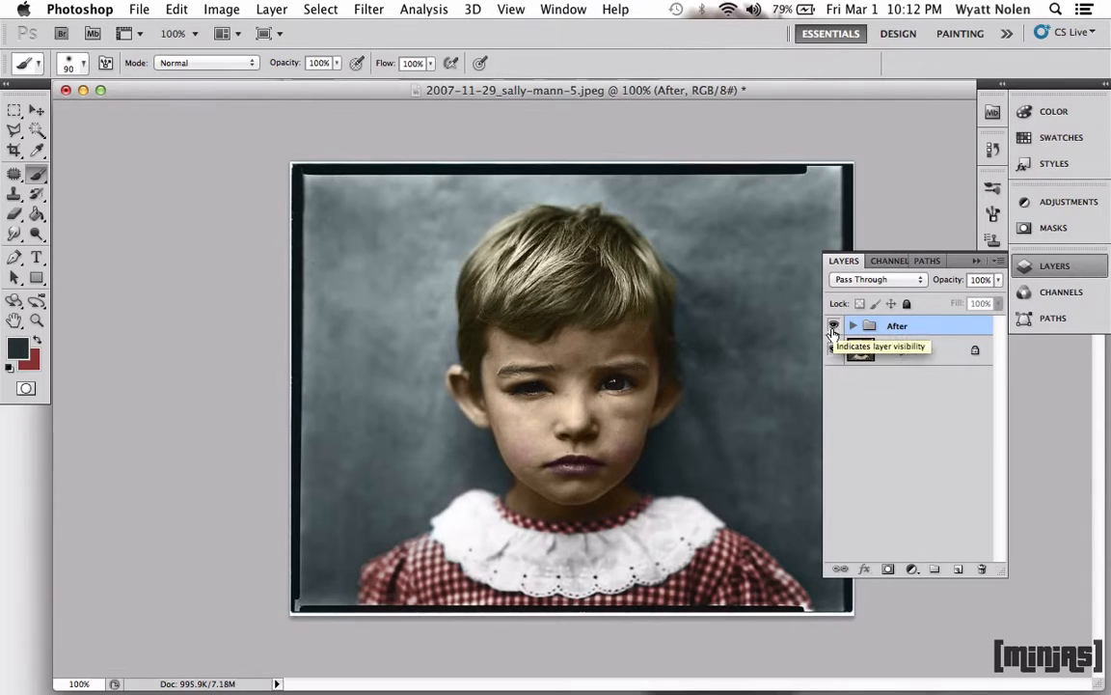
pyautogui.click(833, 326)
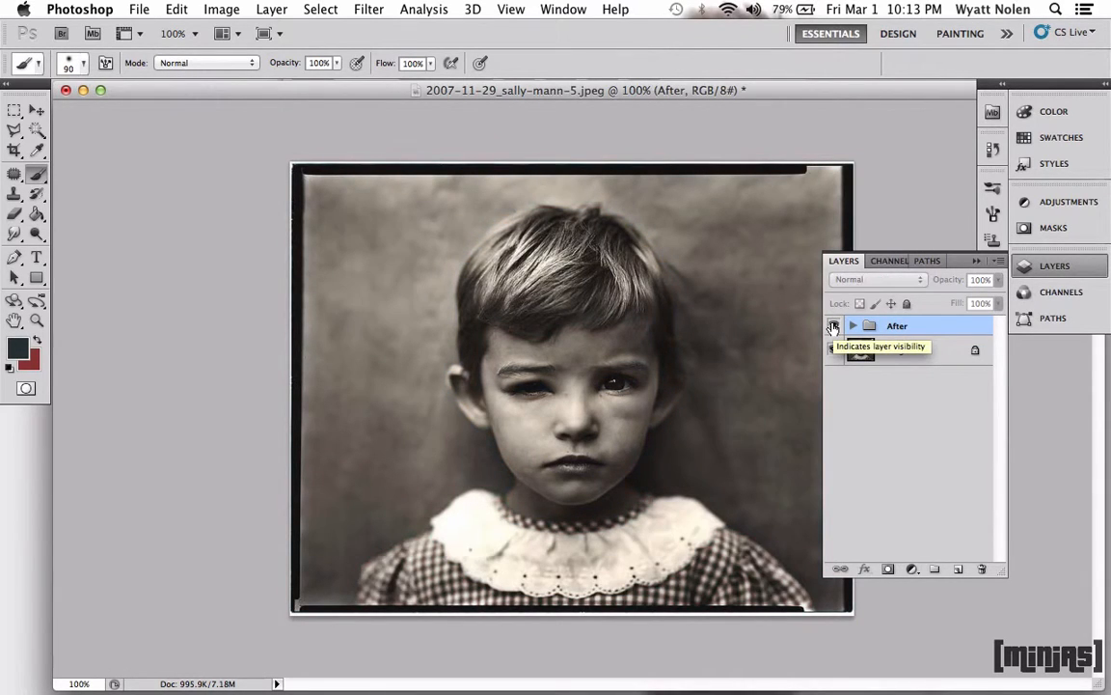
pyautogui.click(833, 326)
pyautogui.click(833, 326)
pyautogui.click(833, 326)
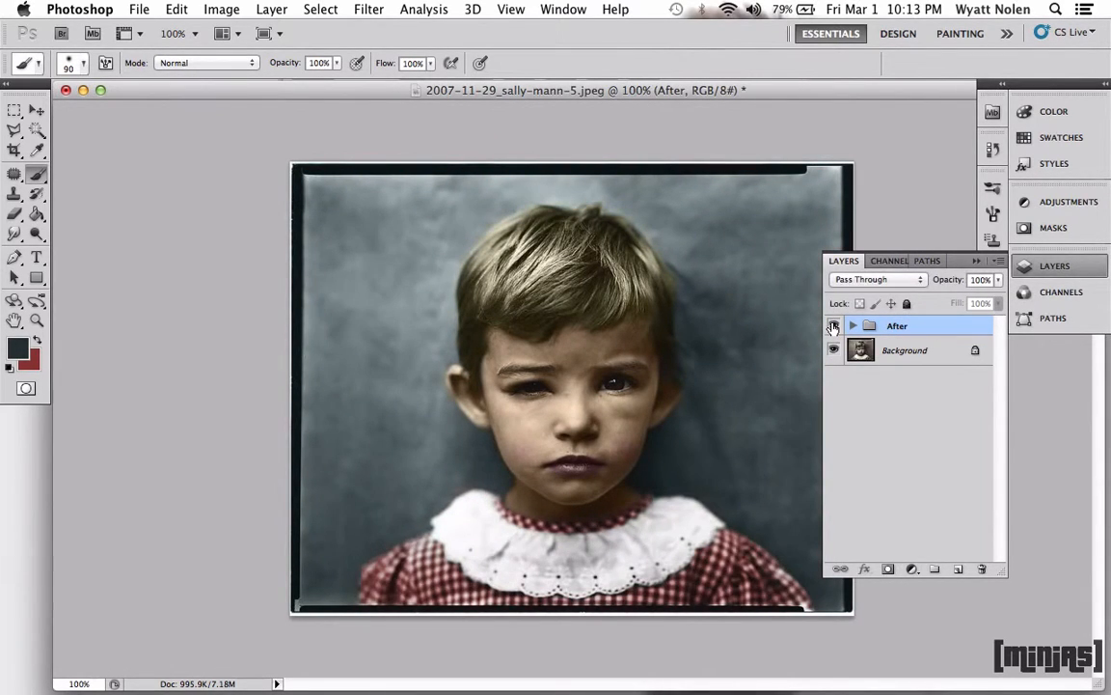
pyautogui.click(833, 326)
pyautogui.click(833, 326)
# Step: Patch the crease under the wide-open eye on the Base layer with the Patch tool, and clear the selection
pyautogui.click(853, 327)
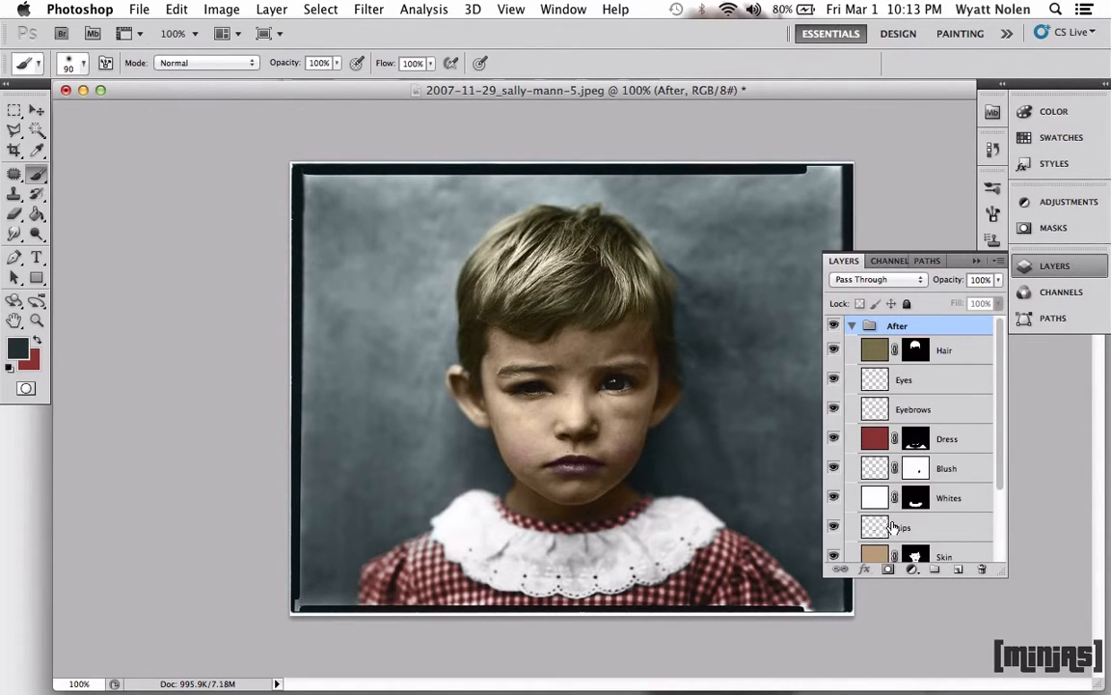
pyautogui.scroll(-3, 894, 527)
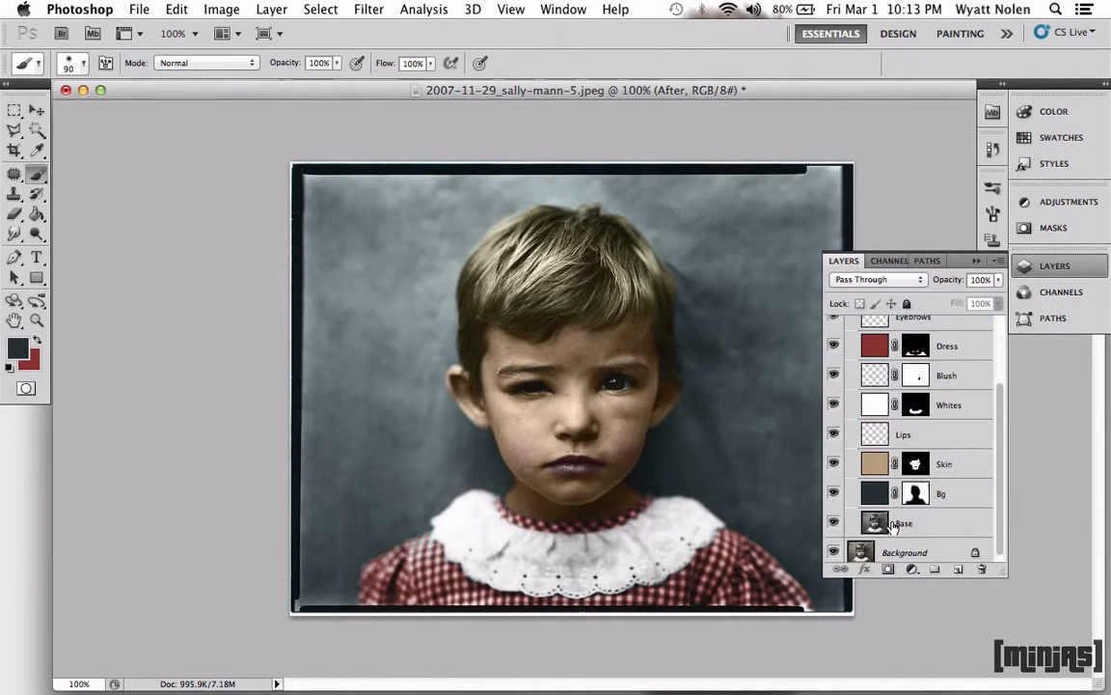
pyautogui.click(935, 521)
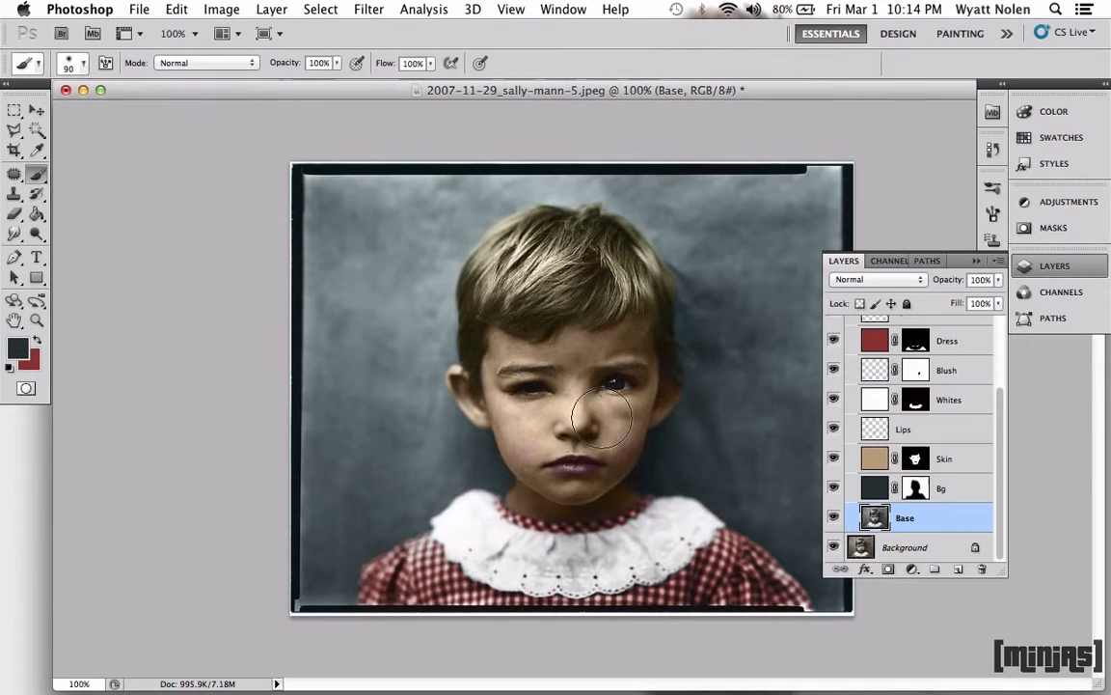
pyautogui.click(13, 174)
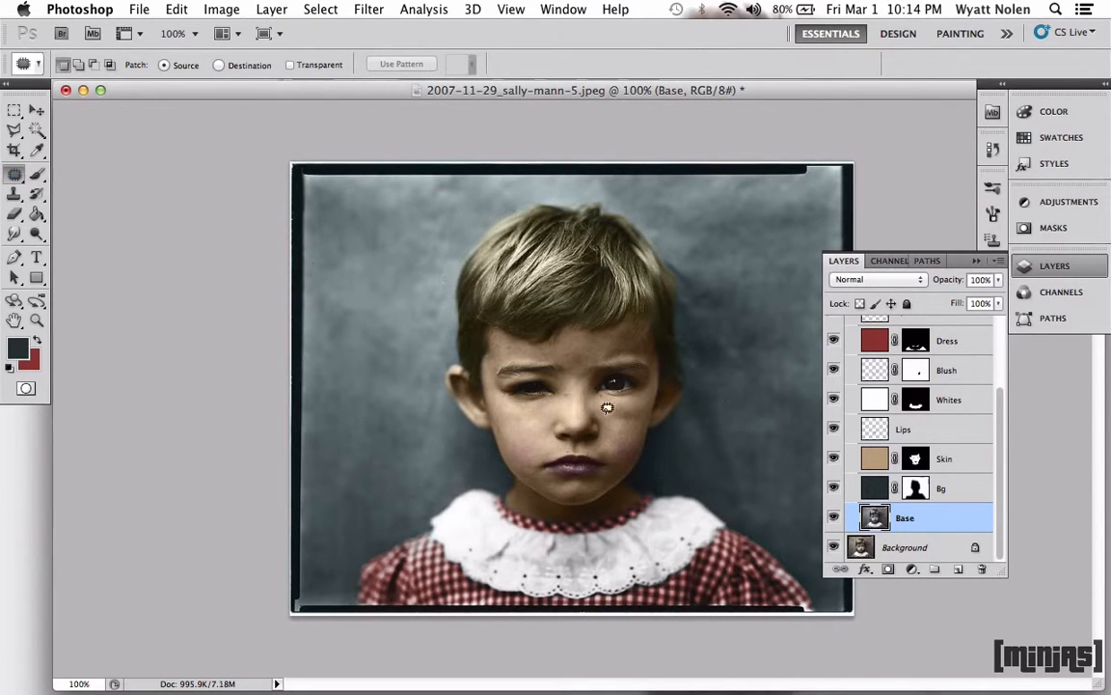
pyautogui.moveTo(607, 408)
pyautogui.mouseDown()
pyautogui.moveTo(644, 417)
pyautogui.moveTo(606, 410)
pyautogui.moveTo(623, 411)
pyautogui.moveTo(521, 421)
pyautogui.mouseUp()
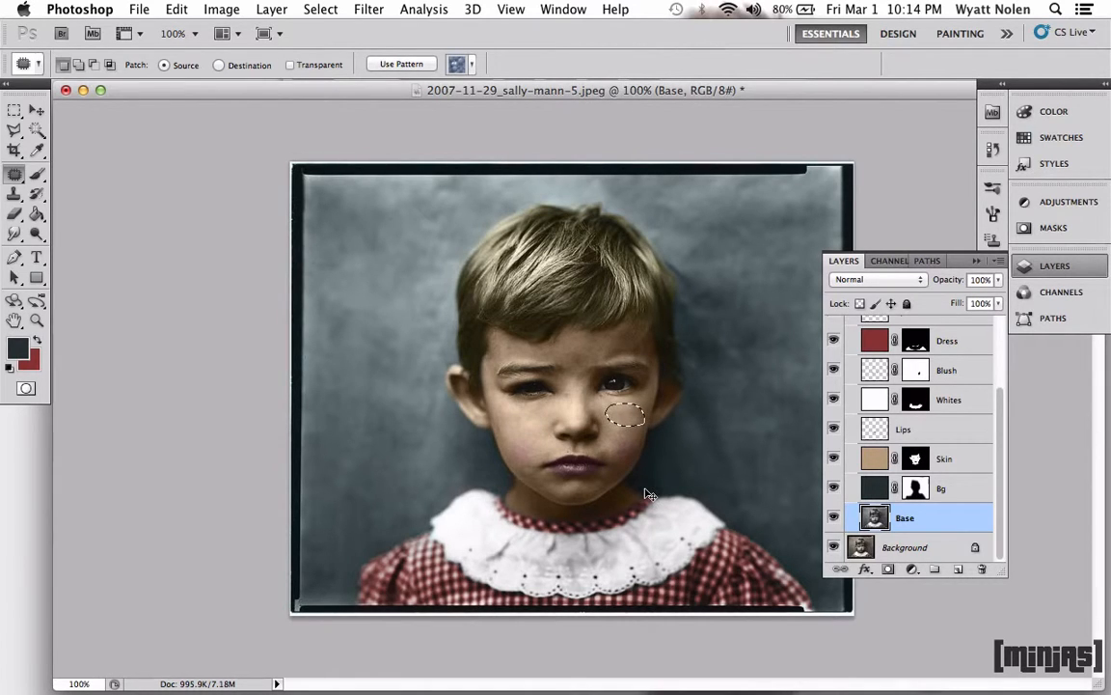
pyautogui.press('super+d')
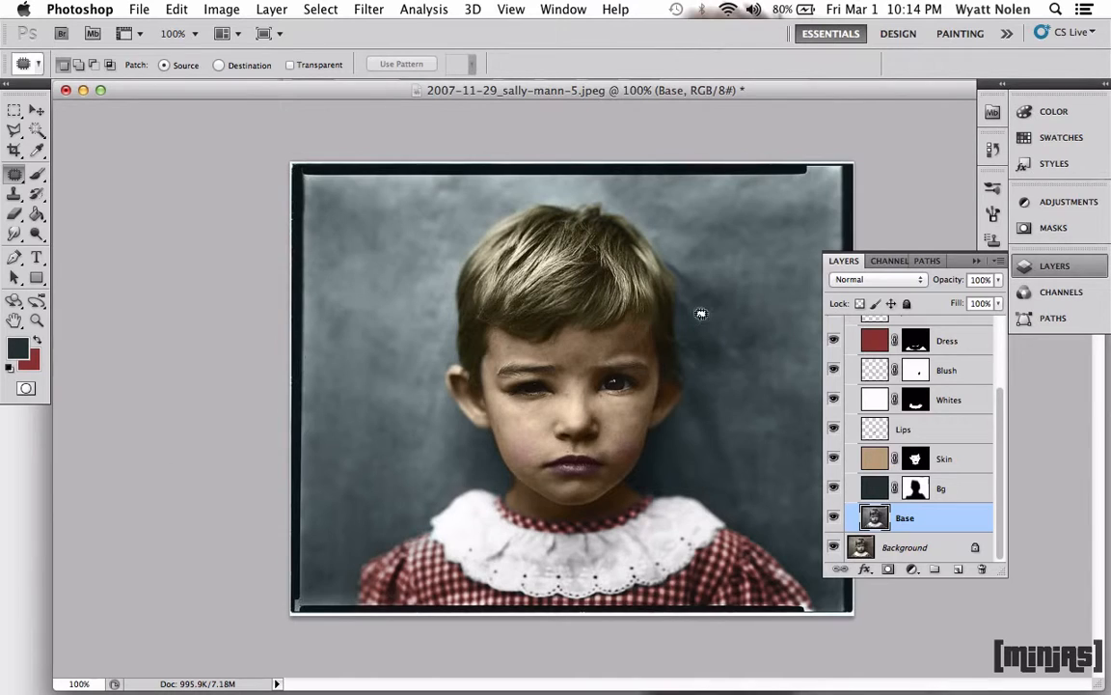
# Step: Switch to the Clone Stamp tool for retouching the Base layer
pyautogui.press('s')
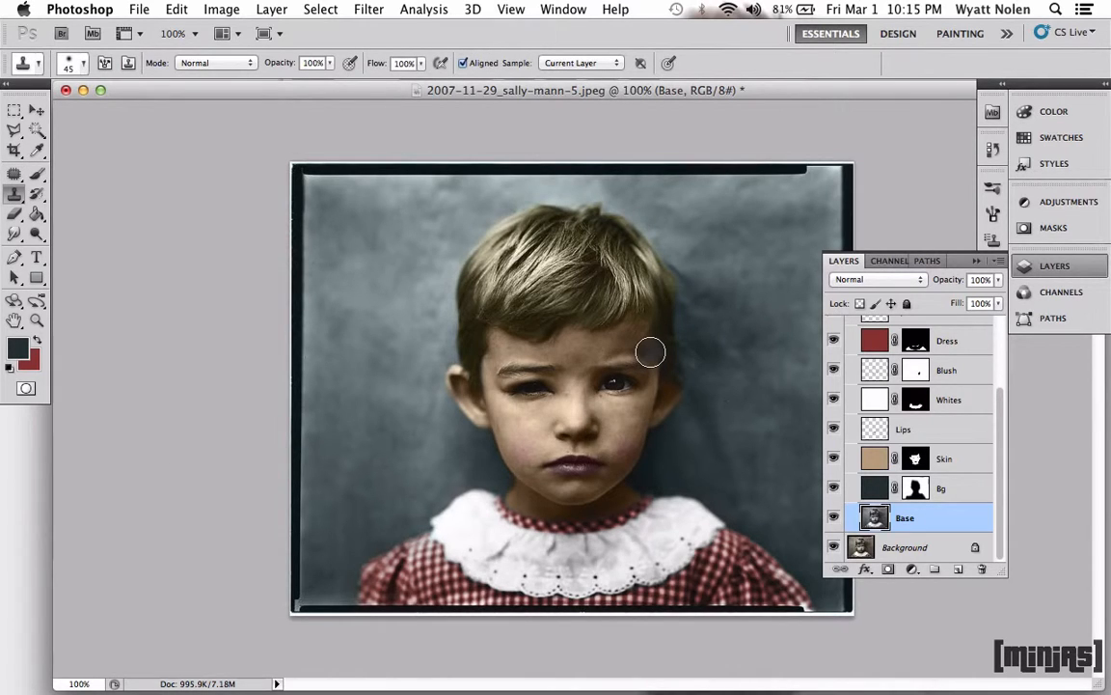